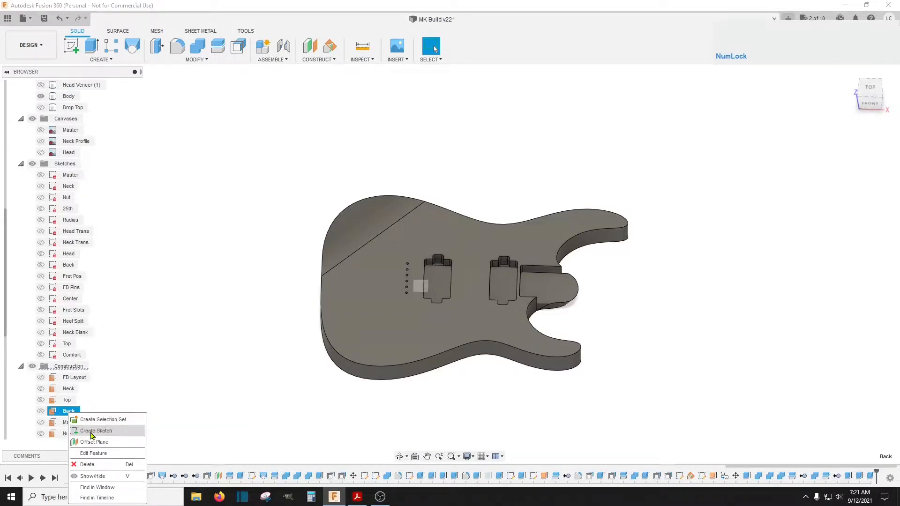
# Step: Start a new sketch on the Back construction plane and hide the Body
pyautogui.click(92, 433)
pyautogui.moveTo(870, 97)
pyautogui.mouseDown()
pyautogui.moveTo(860, 177)
pyautogui.moveTo(866, 92)
pyautogui.mouseUp()
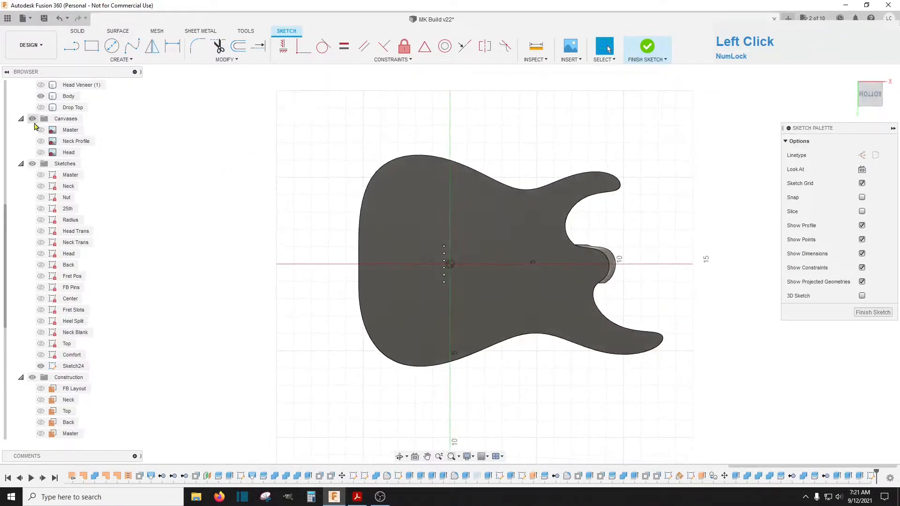
pyautogui.click(41, 96)
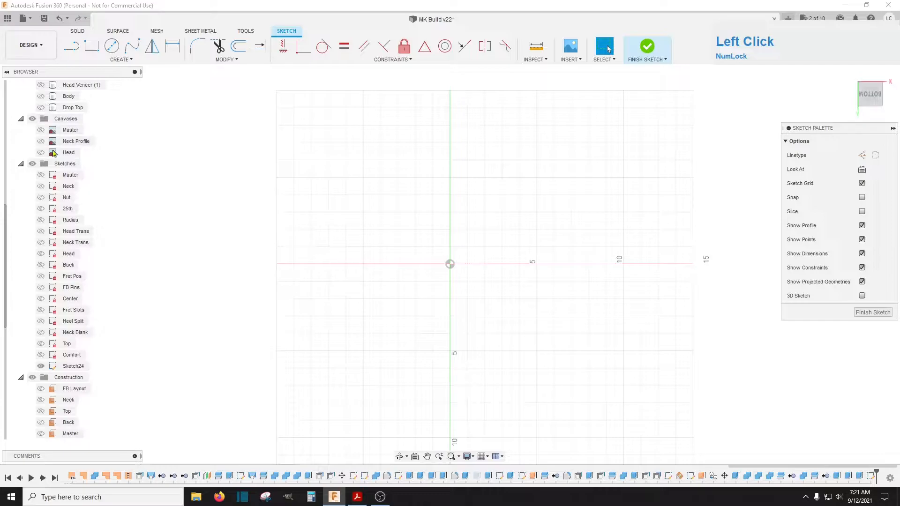
# Step: Show the Master sketch and project the four neck screw hole centres from it into the new sketch
pyautogui.click(41, 175)
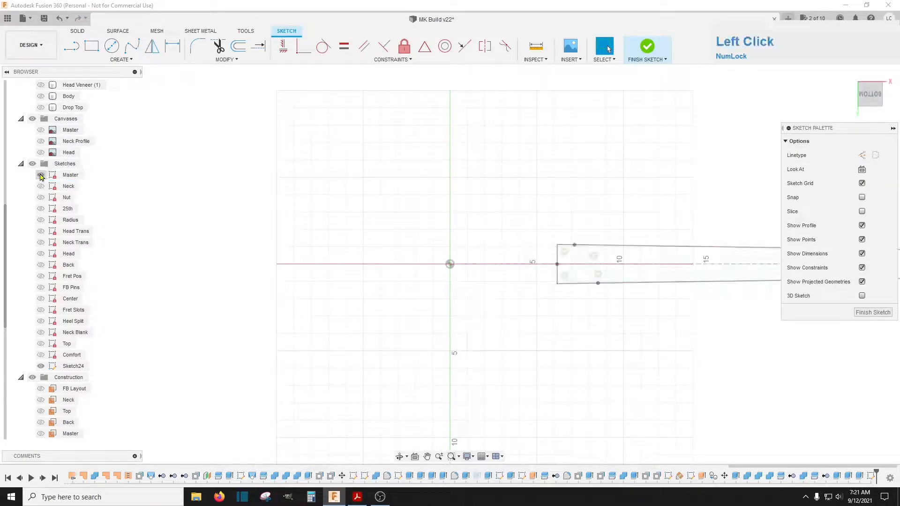
pyautogui.scroll(4, 601, 259)
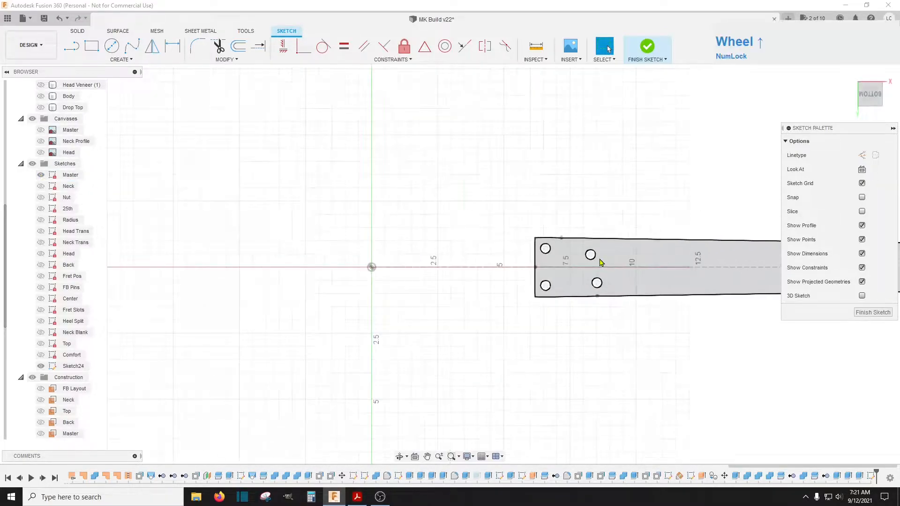
pyautogui.press('p')
pyautogui.scroll(3, 600, 262)
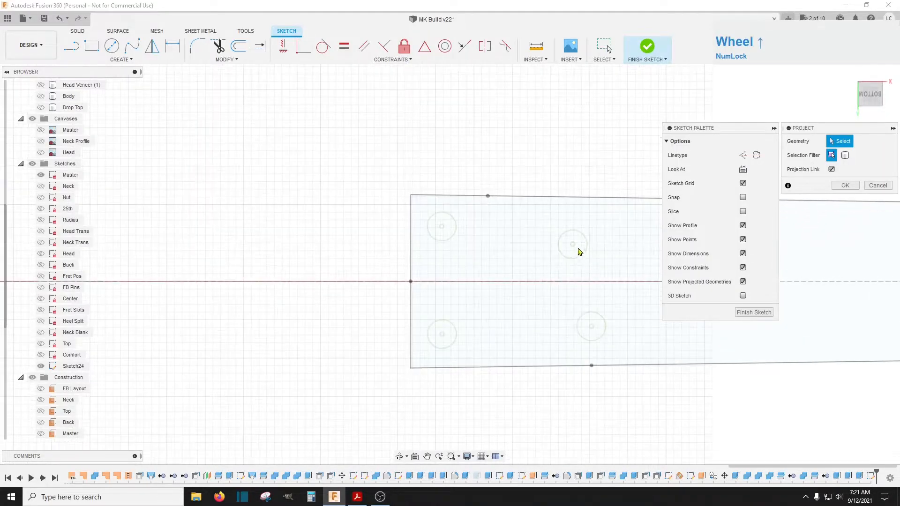
pyautogui.click(573, 244)
pyautogui.click(441, 227)
pyautogui.click(442, 335)
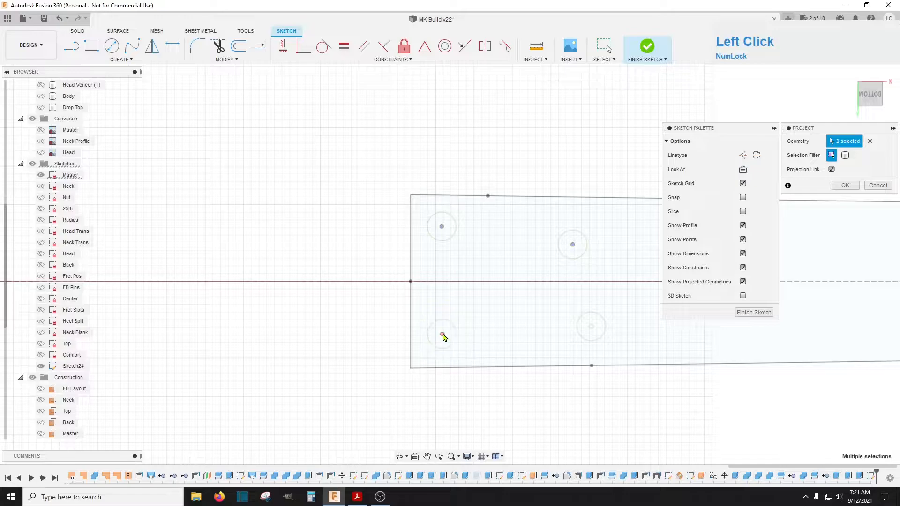
pyautogui.click(591, 328)
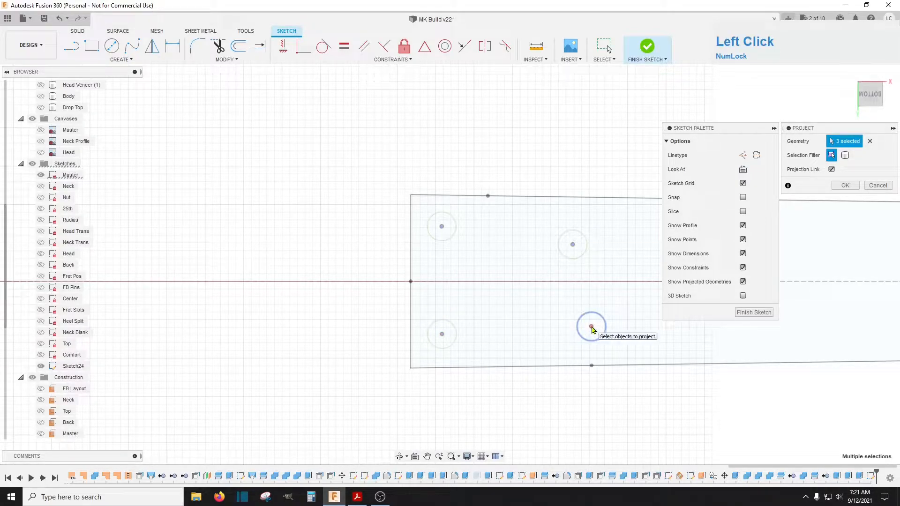
pyautogui.click(845, 185)
# Step: Hide the Master sketch so only the projected hole centres remain in view
pyautogui.scroll(-5, 584, 241)
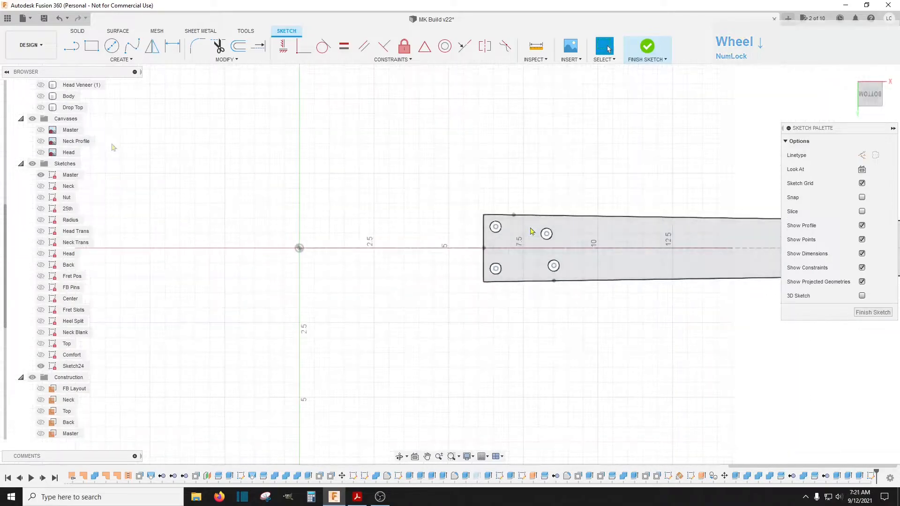
pyautogui.click(38, 180)
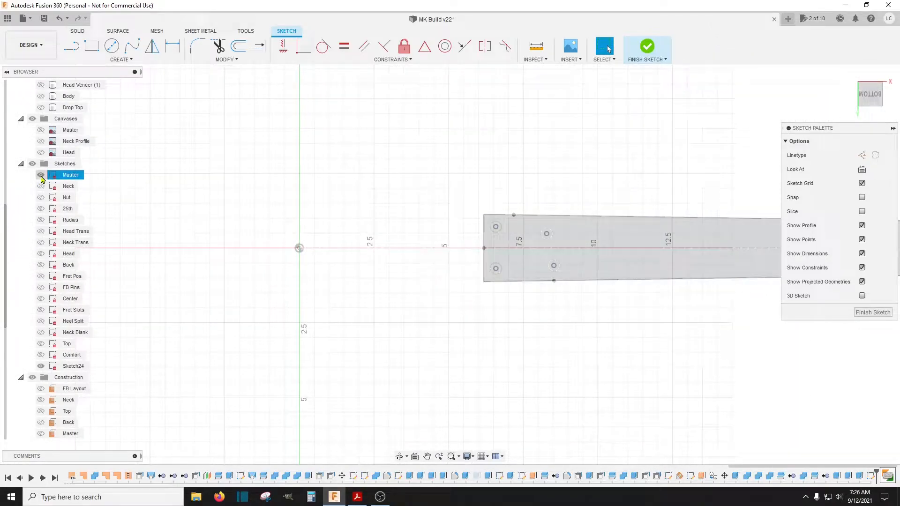
pyautogui.click(41, 176)
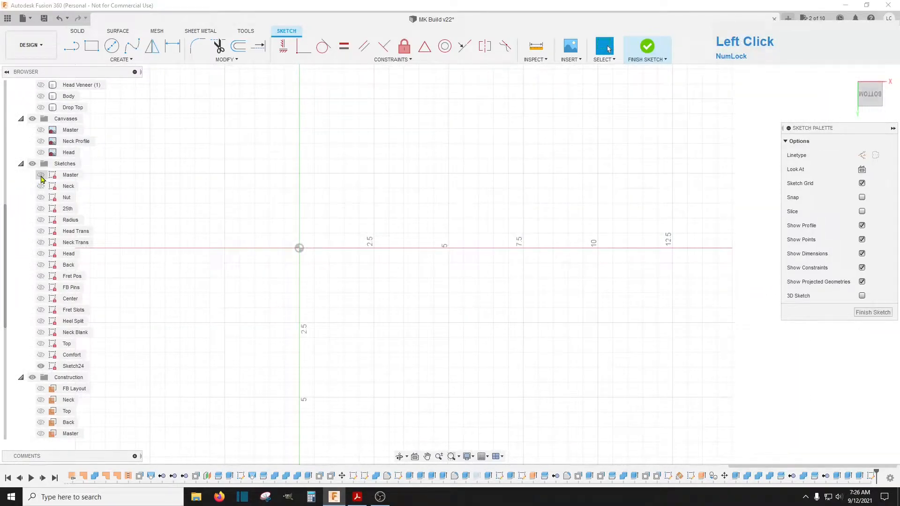
# Step: Draw an 11/16 in diameter circle centred on one of the projected neck screw points
pyautogui.moveTo(861, 88); pyautogui.dragTo(862, 78)
pyautogui.scroll(5, 543, 246)
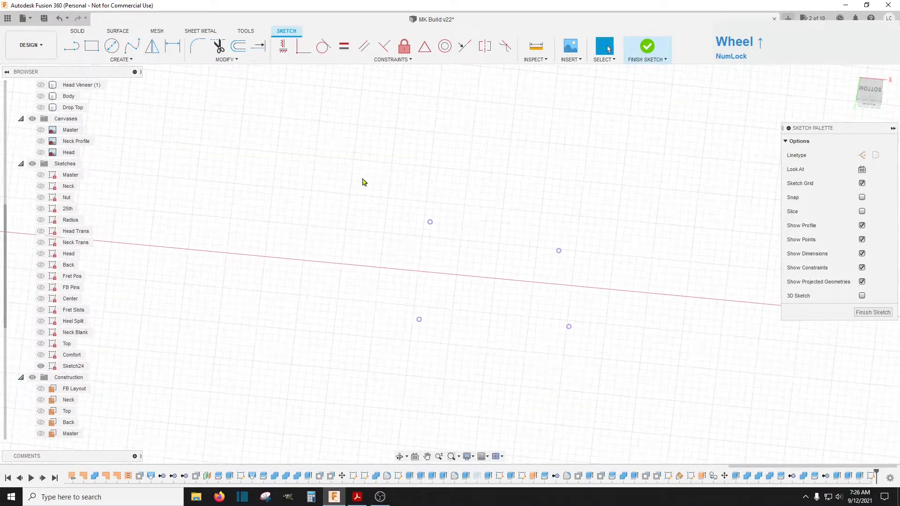
pyautogui.click(111, 45)
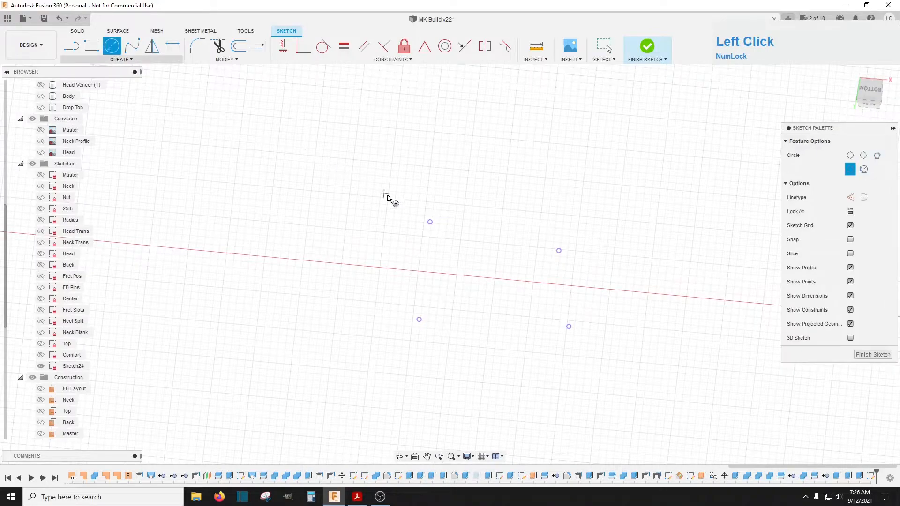
pyautogui.click(430, 222)
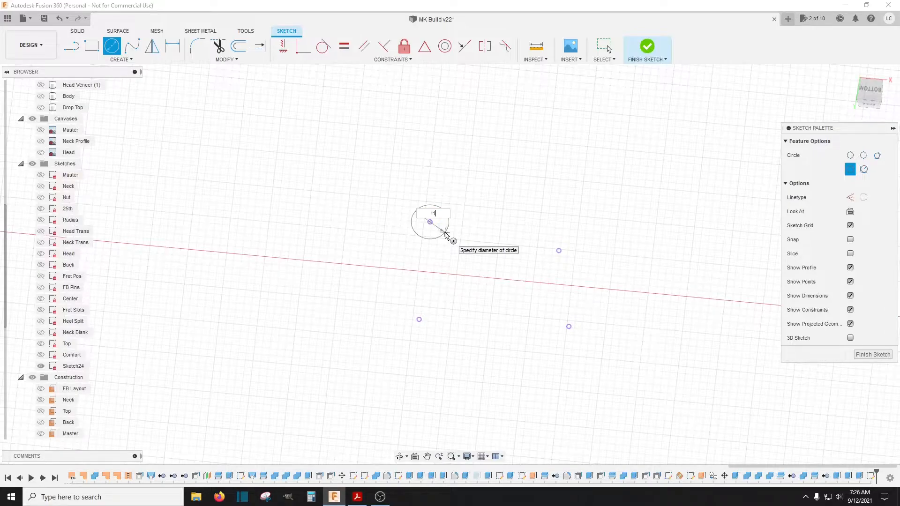
pyautogui.press('Tab')
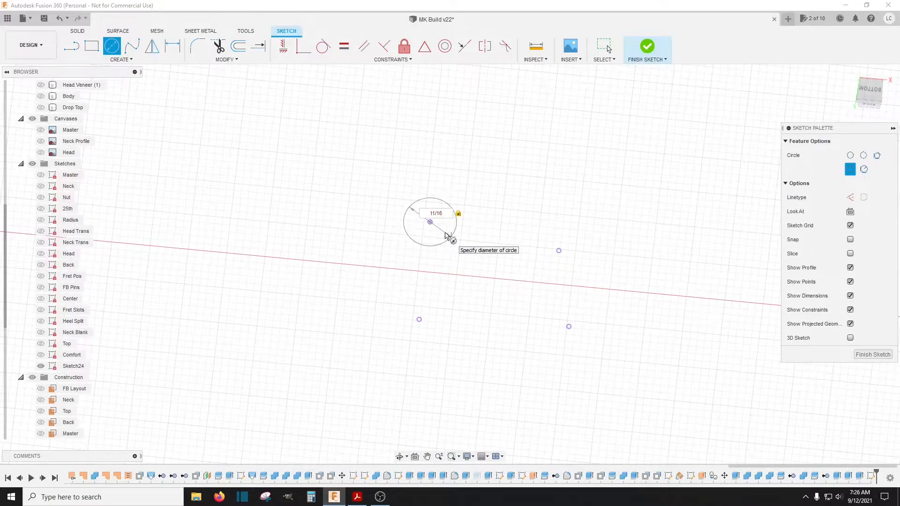
pyautogui.press('Return')
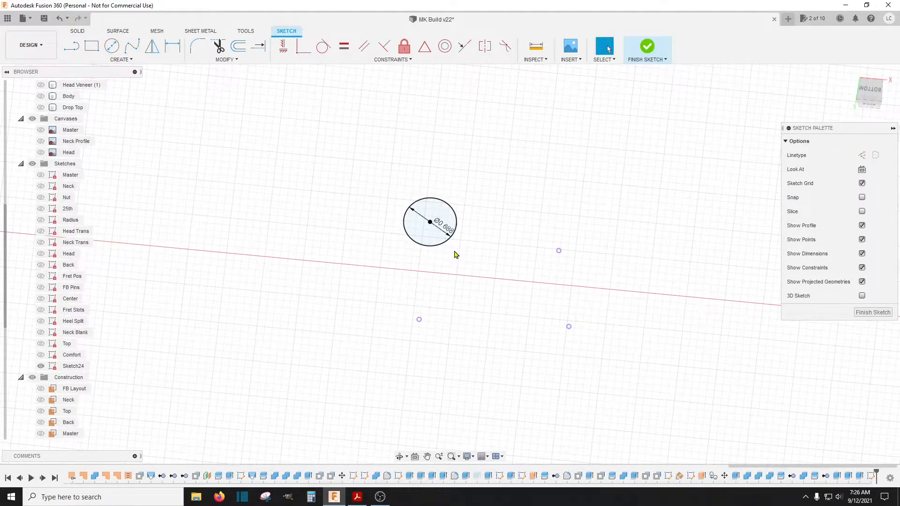
# Step: Draw 11/16 in diameter circles on the remaining three projected neck screw points
pyautogui.press('c')
pyautogui.click(559, 250)
pyautogui.press('Return')
pyautogui.click(419, 320)
pyautogui.press('Return')
pyautogui.click(569, 326)
pyautogui.press('Return')
# Step: Show the Master canvas and draw a horizontal line about 6.12 in long along the straight edge of the control cavity cover
pyautogui.scroll(-5, 550, 181)
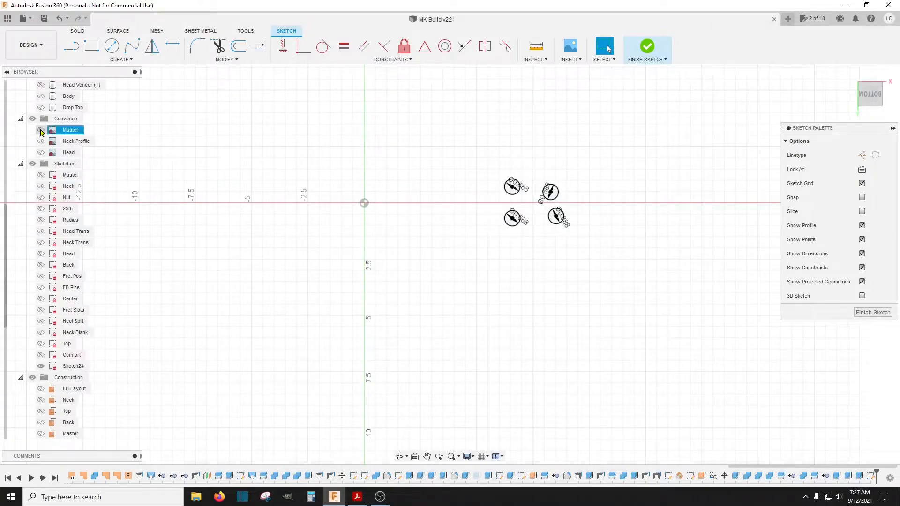
pyautogui.click(42, 130)
pyautogui.scroll(5, 249, 241)
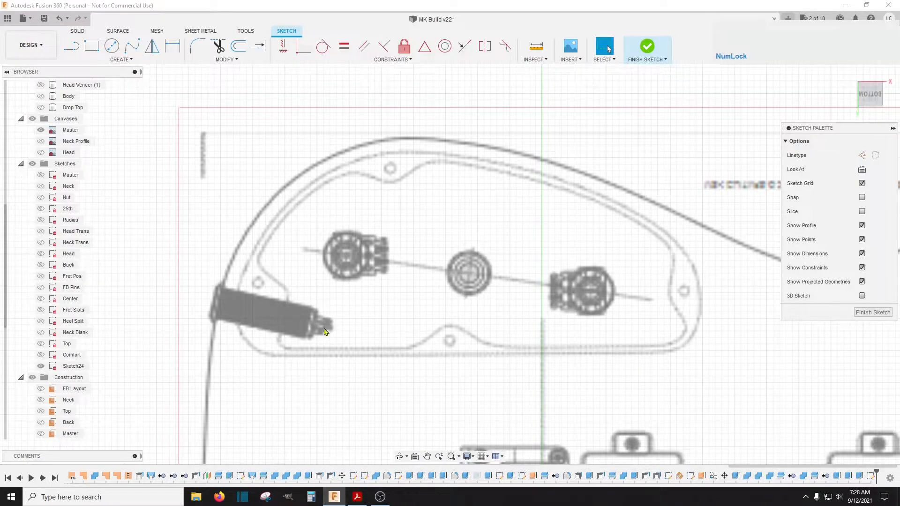
pyautogui.click(71, 45)
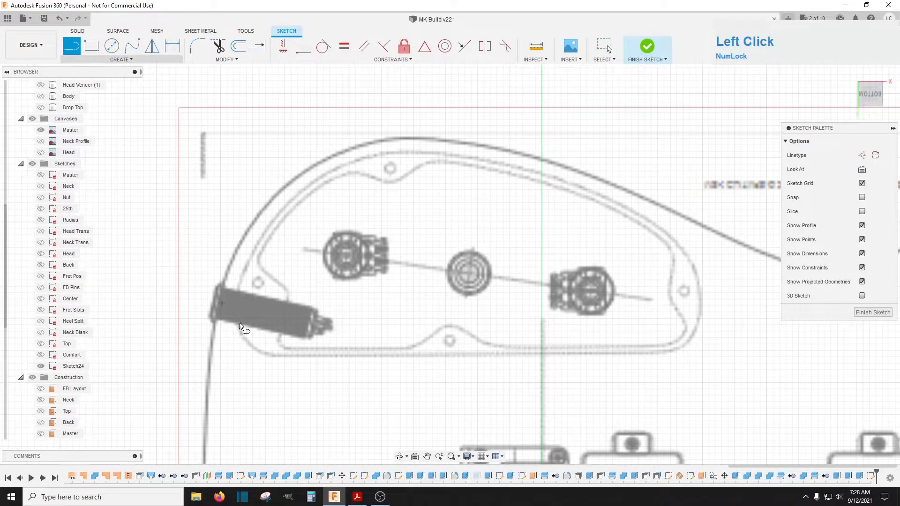
pyautogui.click(276, 356)
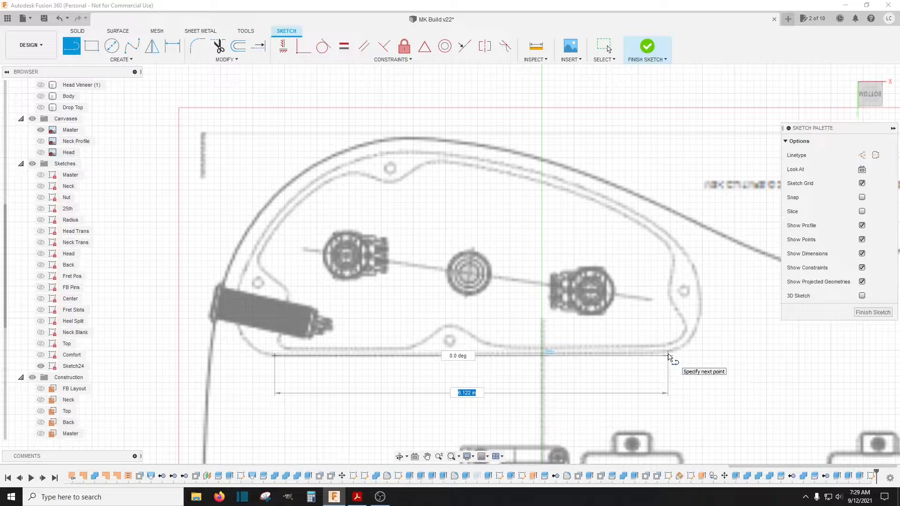
pyautogui.click(669, 356)
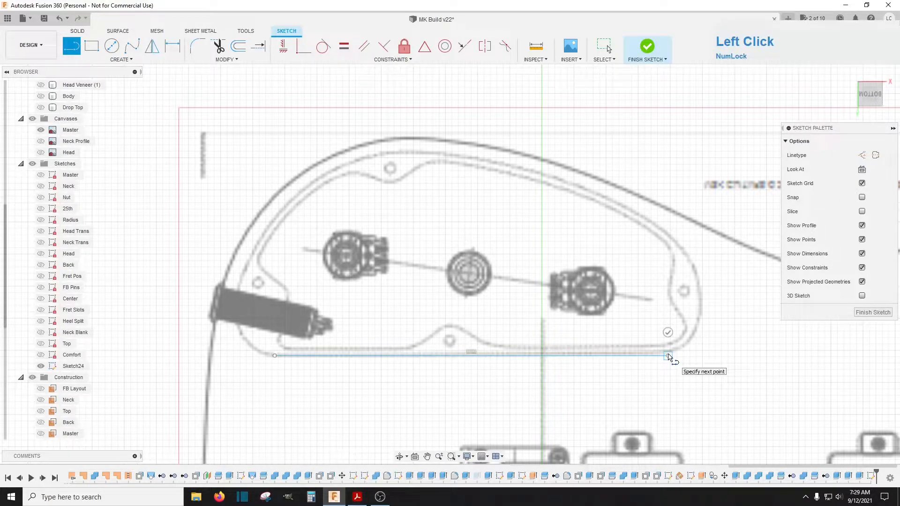
pyautogui.press('Escape')
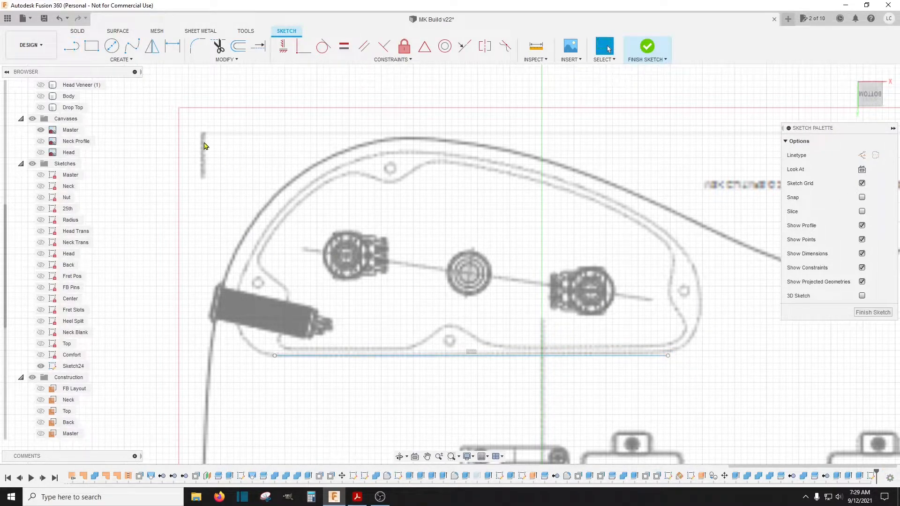
# Step: Draw a three-point control point spline along the cover's long curved edge and pull its middle control point outward to match the canvas
pyautogui.click(123, 60)
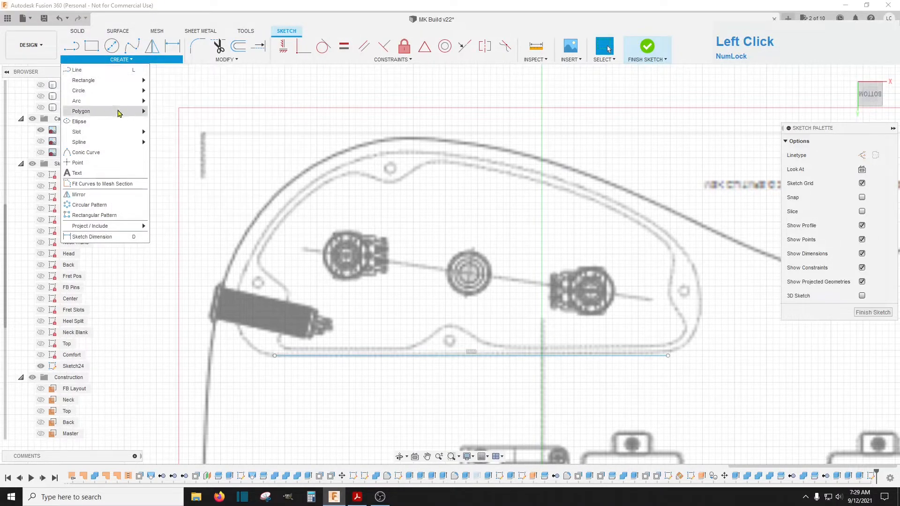
pyautogui.moveTo(121, 143)
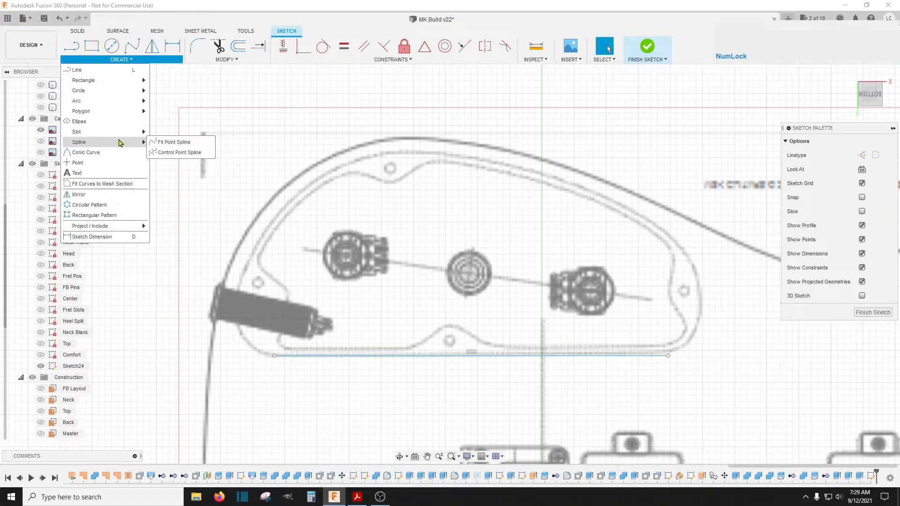
pyautogui.click(158, 152)
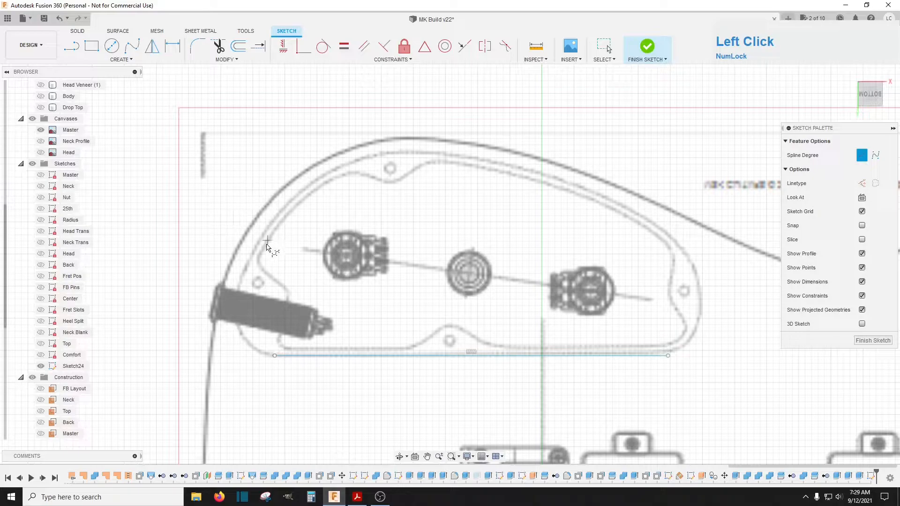
pyautogui.click(244, 271)
pyautogui.click(390, 154)
pyautogui.click(693, 257)
pyautogui.press('Return')
pyautogui.moveTo(390, 154); pyautogui.dragTo(383, 200)
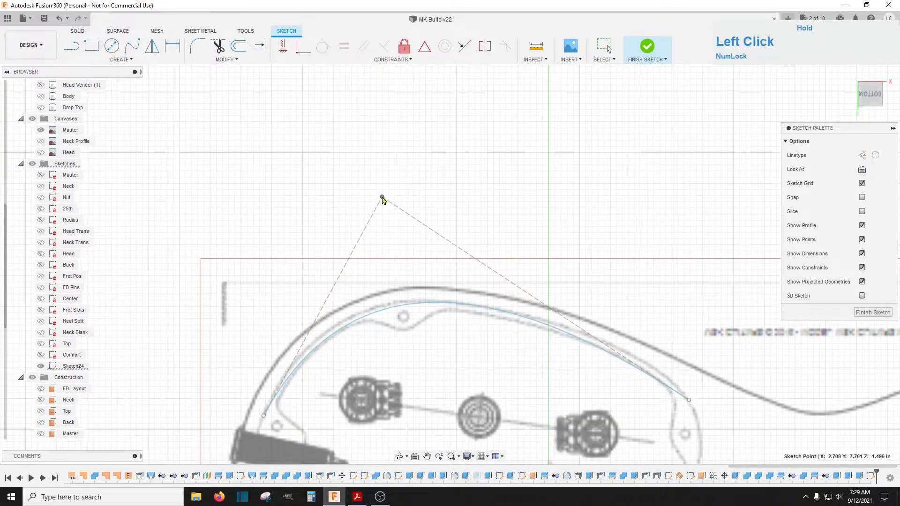
pyautogui.scroll(-2, 382, 201)
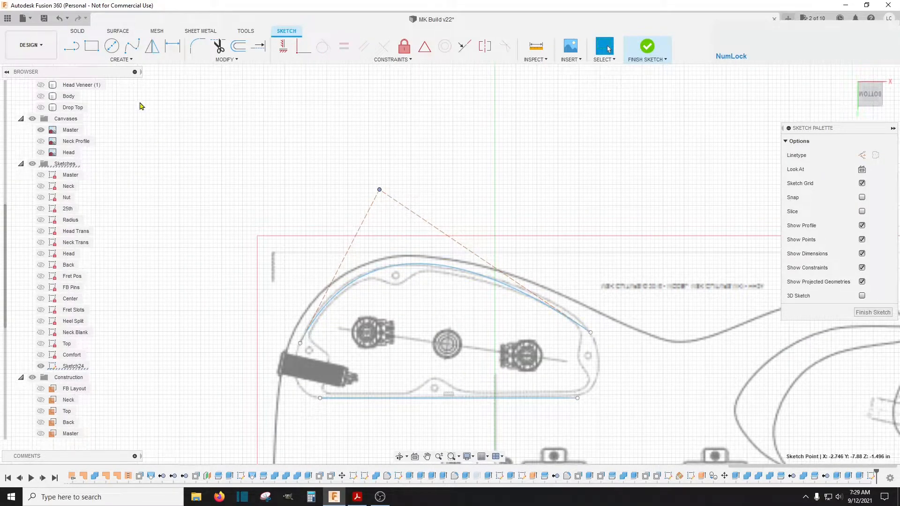
# Step: Draw a three-point arc joining the straight line to the spline at the neck-side end of the cover outline
pyautogui.click(123, 59)
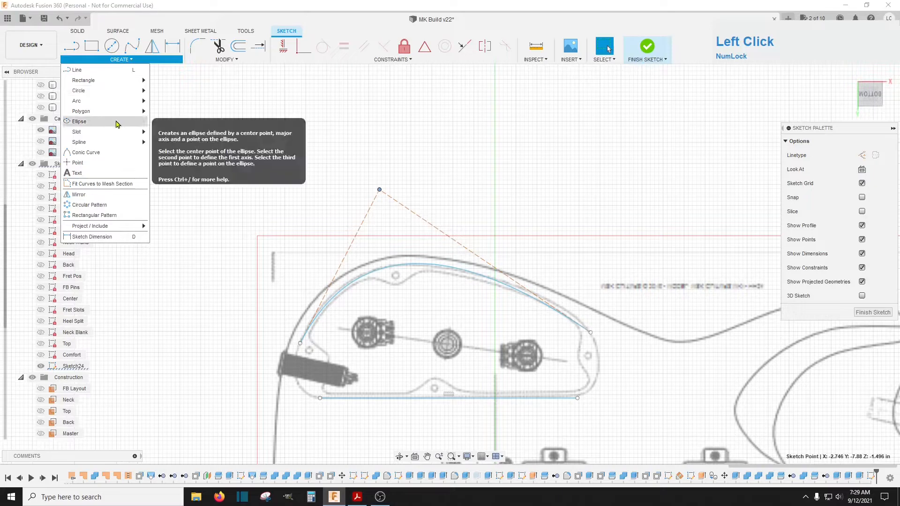
pyautogui.click(164, 101)
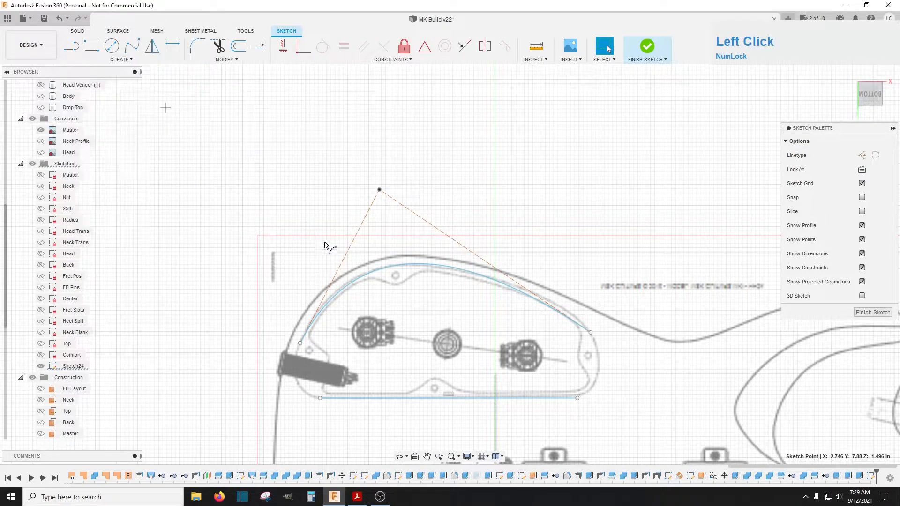
pyautogui.scroll(2, 499, 394)
pyautogui.click(623, 400)
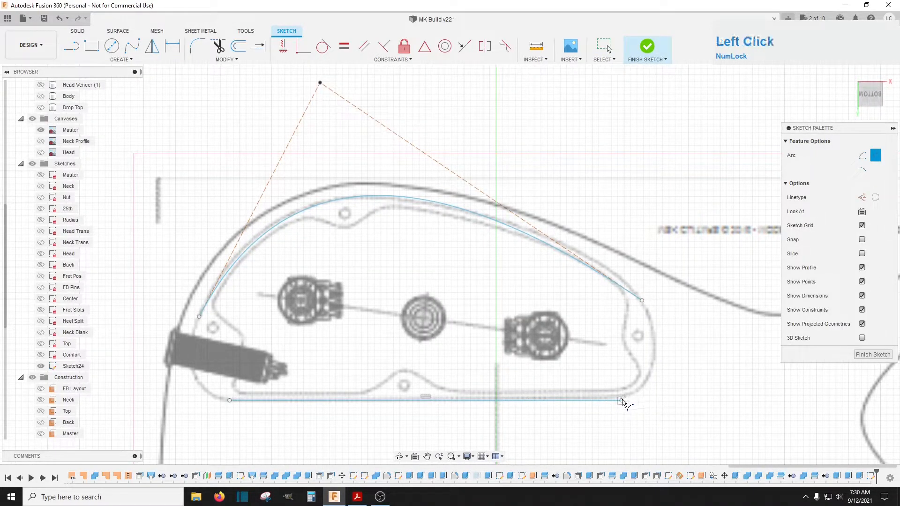
pyautogui.click(641, 300)
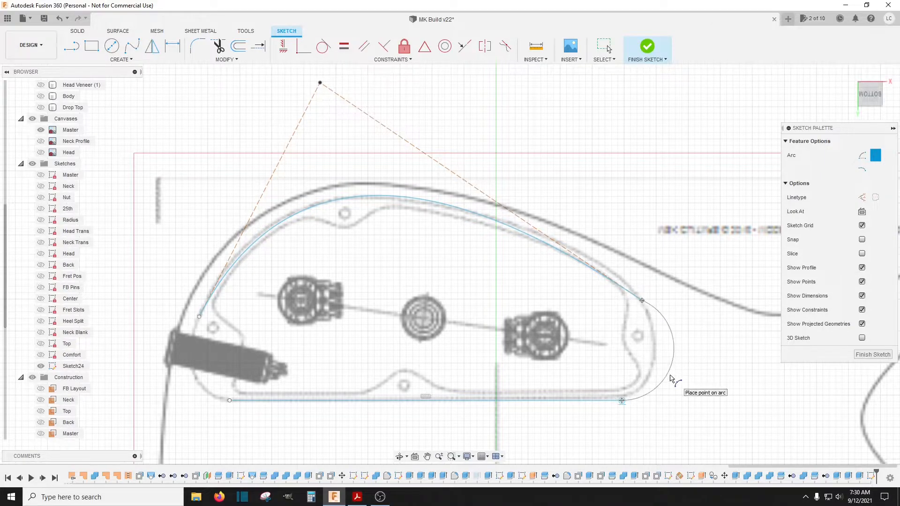
pyautogui.click(673, 345)
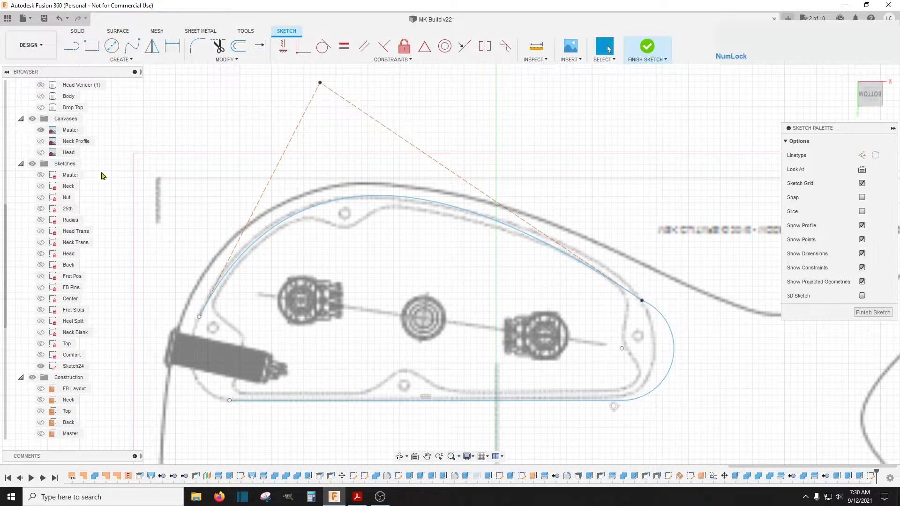
# Step: Close the cover outline with a three-point arc at the output jack end and adjust where it meets the straight line
pyautogui.click(200, 317)
pyautogui.scroll(3, 229, 402)
pyautogui.click(229, 400)
pyautogui.click(202, 393)
pyautogui.scroll(-2, 231, 368)
pyautogui.press('Escape')
pyautogui.moveTo(230, 386); pyautogui.dragTo(252, 385)
# Step: Apply Tangent constraints between the spline and the arcs at both ends of the cover outline
pyautogui.click(202, 261)
pyautogui.click(195, 362)
pyautogui.click(322, 46)
pyautogui.moveTo(750, 277); pyautogui.dragTo(521, 207, button='middle')
pyautogui.scroll(-1, 576, 213)
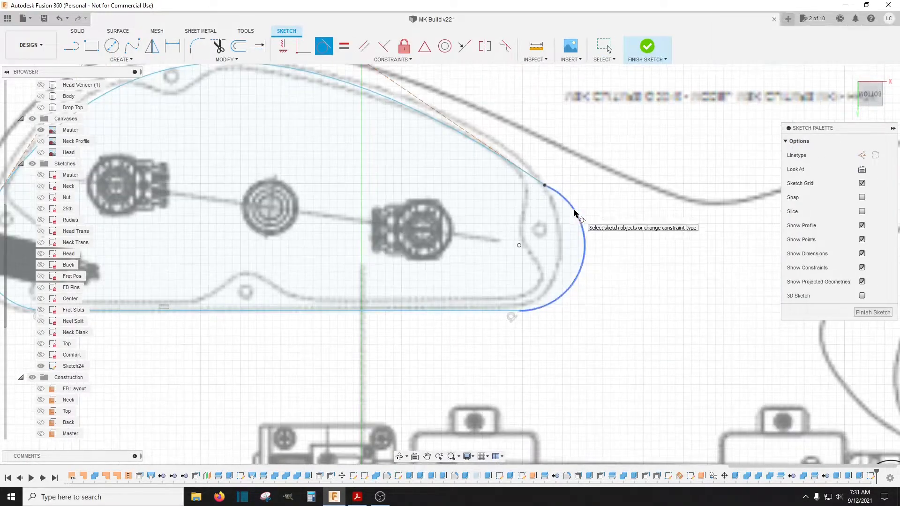
pyautogui.press('Escape')
# Step: Move the spline's control point and end points so the cover outline follows the canvas more closely
pyautogui.scroll(-6, 398, 229)
pyautogui.moveTo(257, 92); pyautogui.dragTo(245, 95)
pyautogui.scroll(2, 206, 157)
pyautogui.moveTo(496, 212); pyautogui.dragTo(489, 205)
pyautogui.scroll(3, 270, 333)
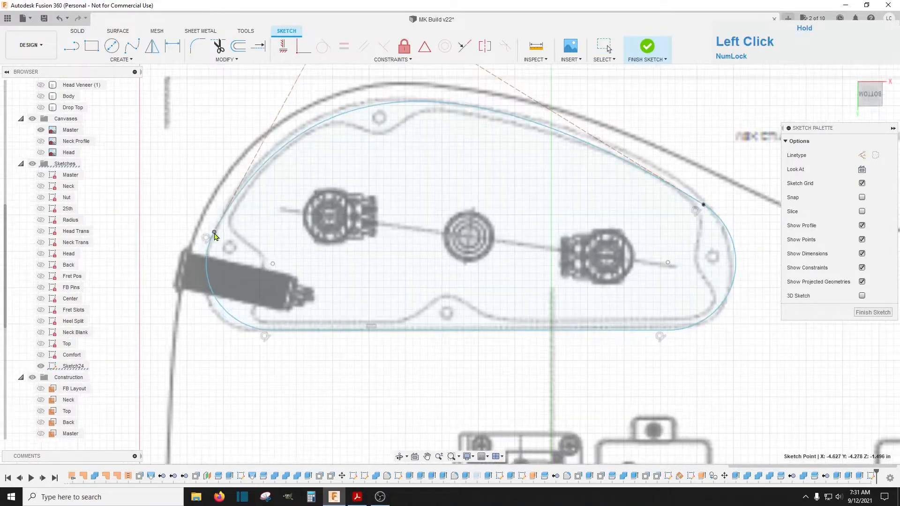
pyautogui.scroll(-2, 270, 334)
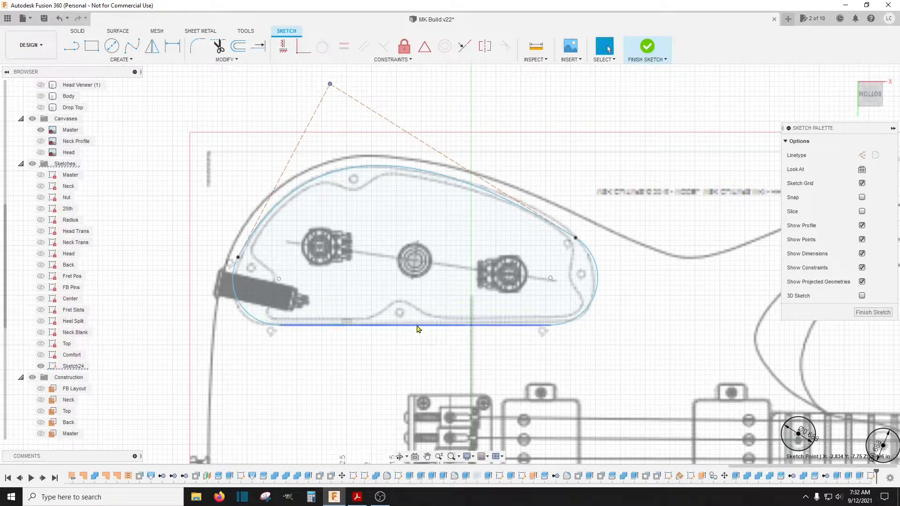
# Step: Offset the whole control cavity cover outline inward by 0.20 in
pyautogui.click(239, 45)
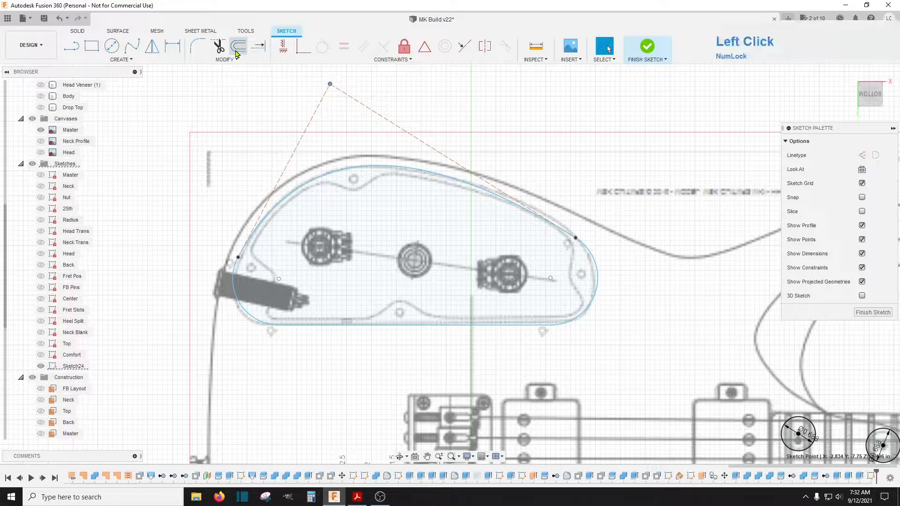
pyautogui.click(305, 184)
pyautogui.moveTo(305, 184); pyautogui.dragTo(310, 192)
pyautogui.write('-.25')
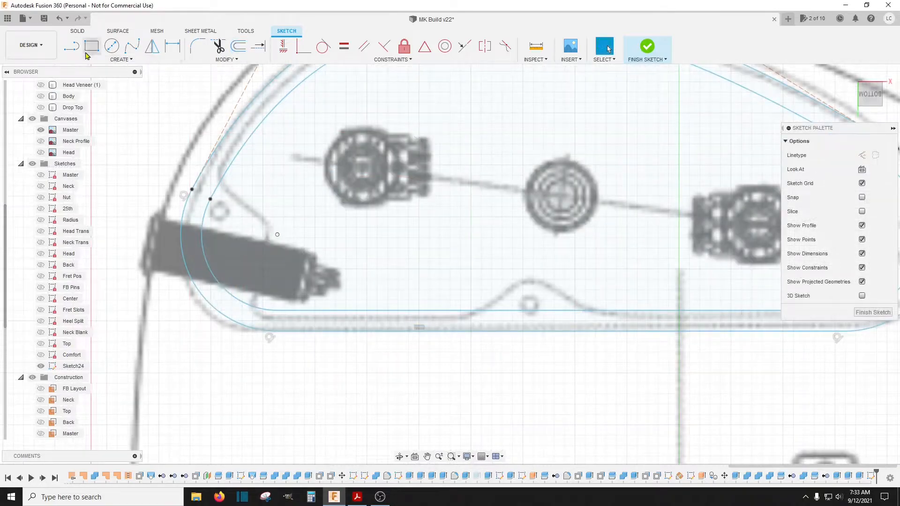
# Step: Draw two lines tracing the cavity wall at the output jack: one across the jack, one angled about 0.4 in beside the screw hole
pyautogui.click(72, 48)
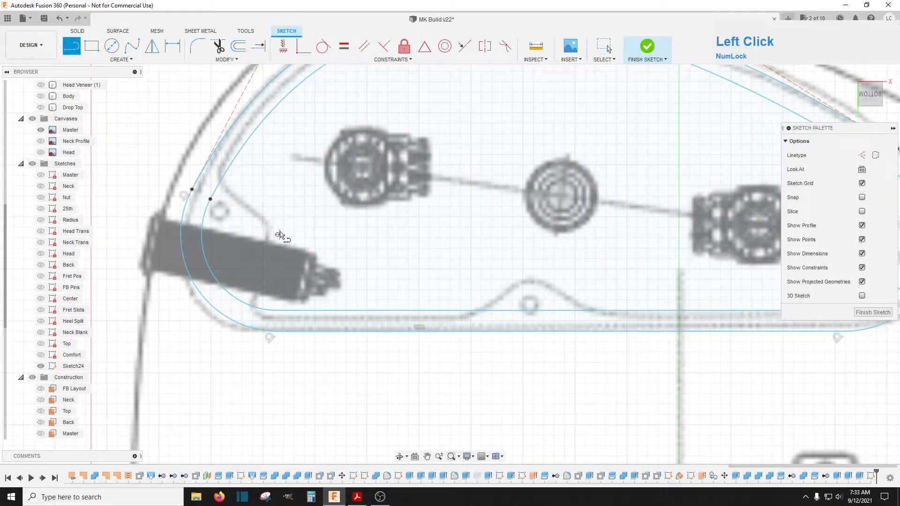
pyautogui.click(269, 227)
pyautogui.click(258, 301)
pyautogui.press('Escape')
pyautogui.click(73, 46)
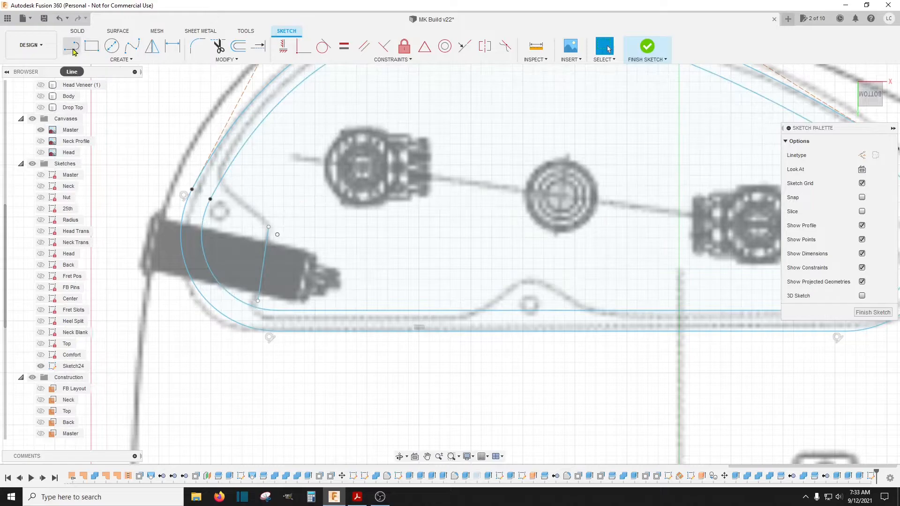
pyautogui.click(260, 217)
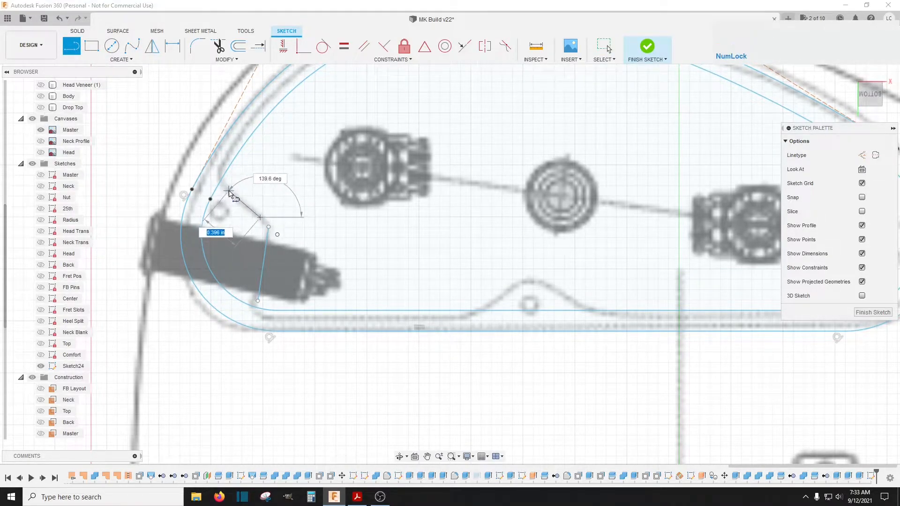
pyautogui.click(228, 191)
pyautogui.press('Escape')
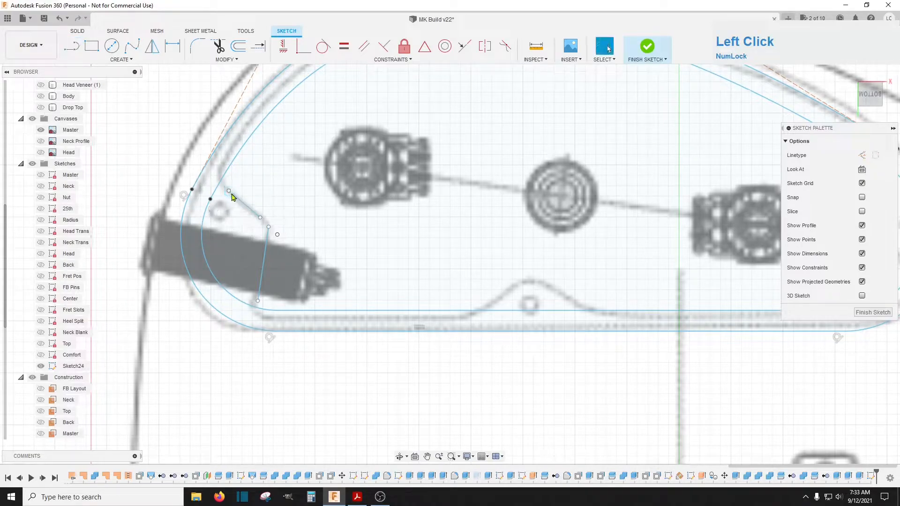
# Step: Draw a three-point arc from the lower end of the line across the jack to the inner outline
pyautogui.scroll(4, 263, 316)
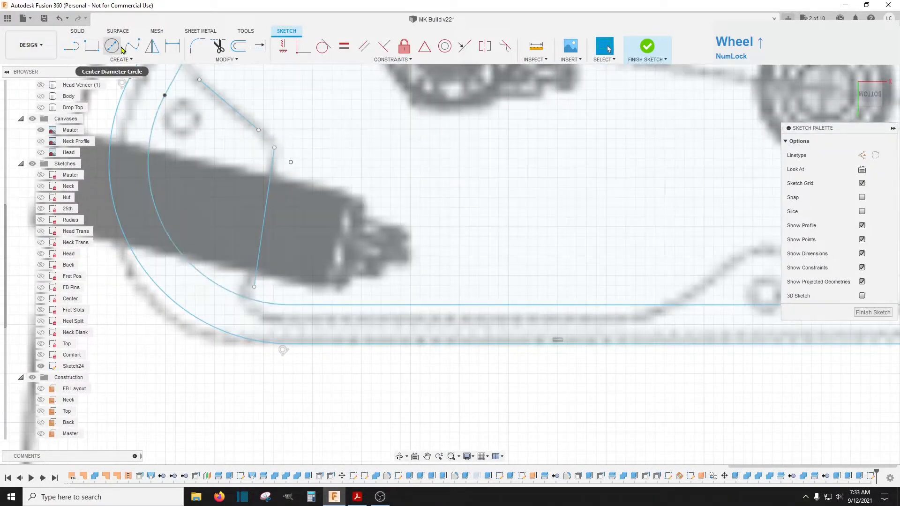
pyautogui.click(122, 60)
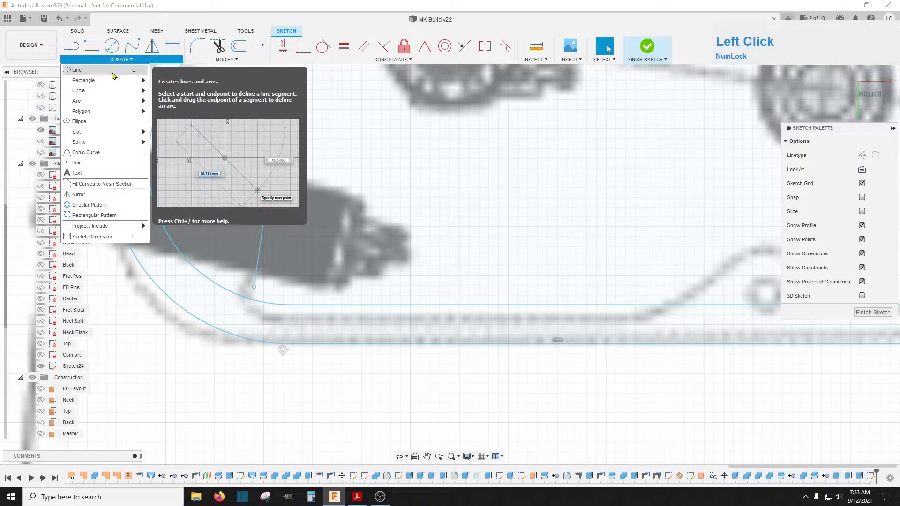
pyautogui.moveTo(117, 108)
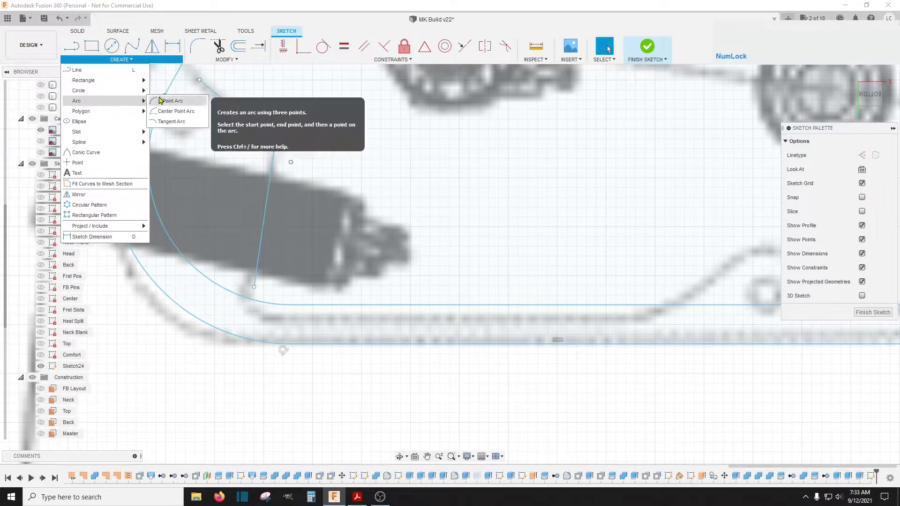
pyautogui.click(161, 102)
pyautogui.scroll(3, 275, 322)
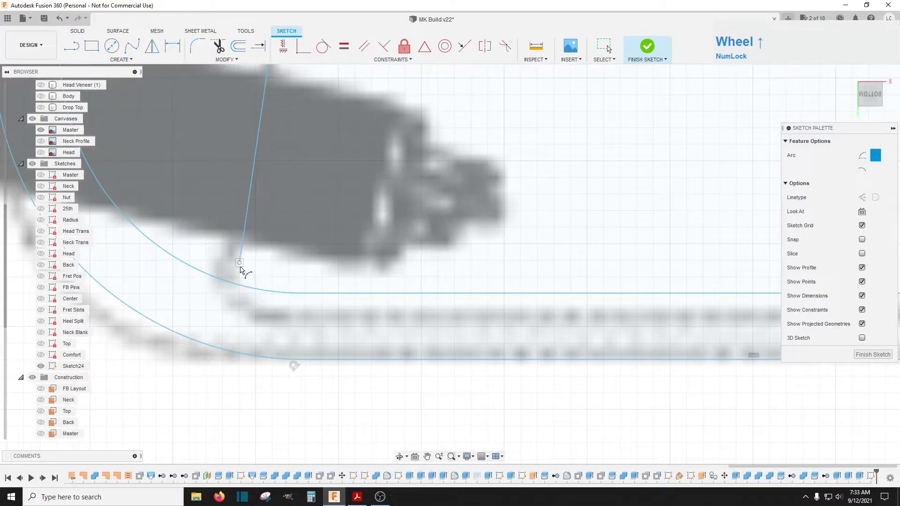
pyautogui.click(240, 265)
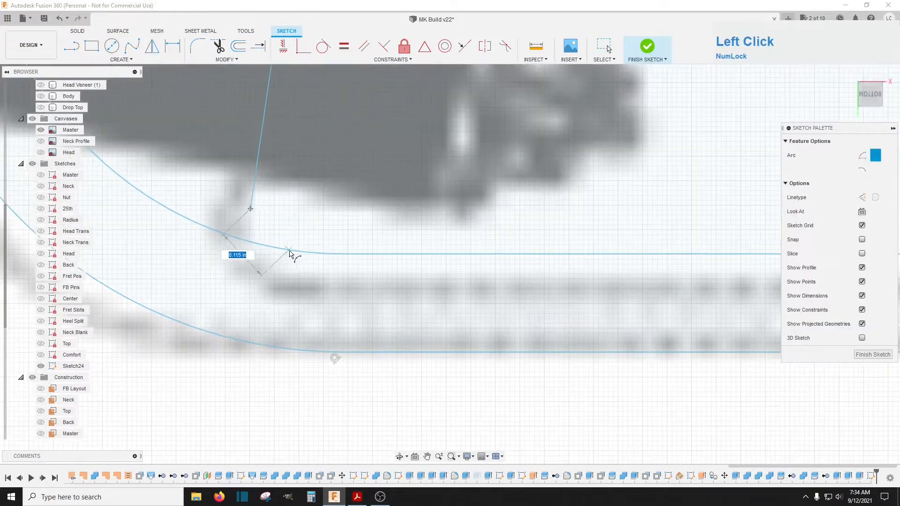
pyautogui.click(287, 251)
pyautogui.click(261, 244)
# Step: Apply Tangent constraints so the small arc blends smoothly with the jack line and the inner outline
pyautogui.scroll(4, 261, 258)
pyautogui.click(262, 227)
pyautogui.click(324, 46)
pyautogui.hotkey('ctrl', 'z')
pyautogui.scroll(-3, 362, 321)
pyautogui.click(323, 46)
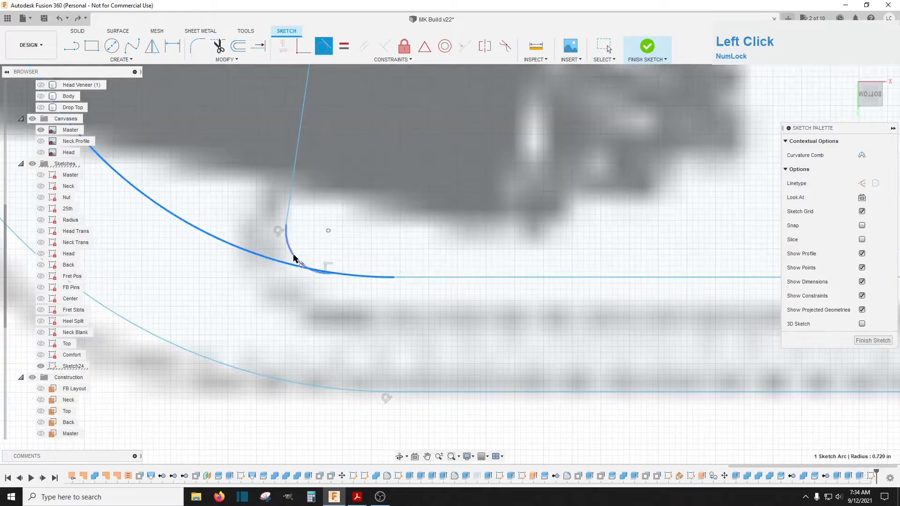
pyautogui.click(293, 256)
pyautogui.scroll(-5, 279, 306)
pyautogui.scroll(4, 291, 154)
pyautogui.press('Escape')
# Step: Join the two jack-side lines at a corner and fillet it with a 0.15 in radius
pyautogui.click(318, 147)
pyautogui.scroll(3, 323, 142)
pyautogui.scroll(-3, 322, 142)
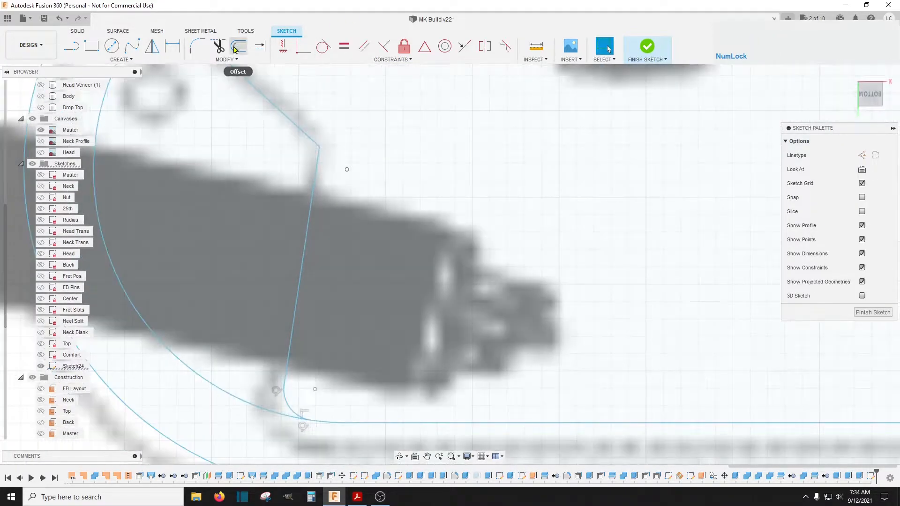
pyautogui.click(197, 45)
pyautogui.click(319, 146)
pyautogui.scroll(-4, 366, 149)
pyautogui.write('.15')
pyautogui.press('Return')
# Step: Draw a three-point arc connecting the free end of the angled line to the inner outline
pyautogui.scroll(4, 291, 86)
pyautogui.click(122, 60)
pyautogui.click(178, 102)
pyautogui.click(289, 259)
pyautogui.click(275, 210)
pyautogui.click(276, 236)
pyautogui.press('Escape')
# Step: Try a three-point fit point spline around the upper screw hole, starting and ending on the inner outline
pyautogui.scroll(-6, 276, 235)
pyautogui.scroll(4, 376, 188)
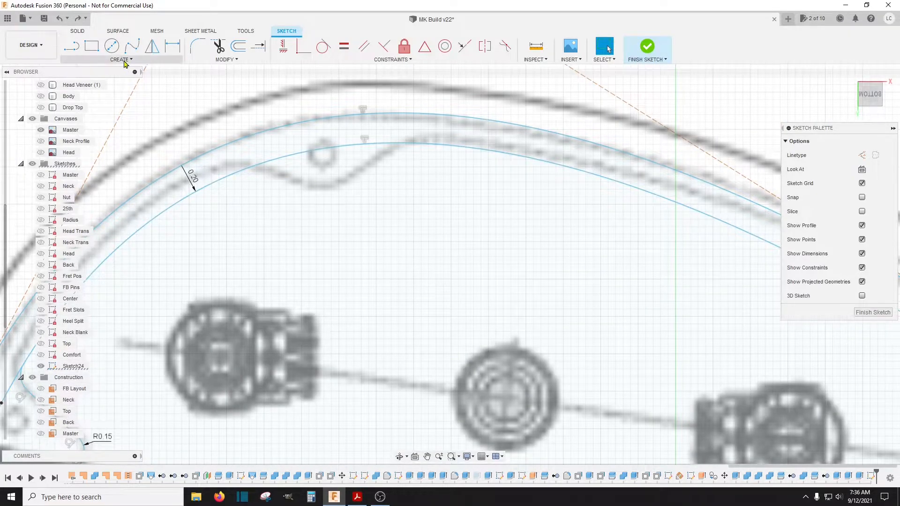
pyautogui.click(122, 59)
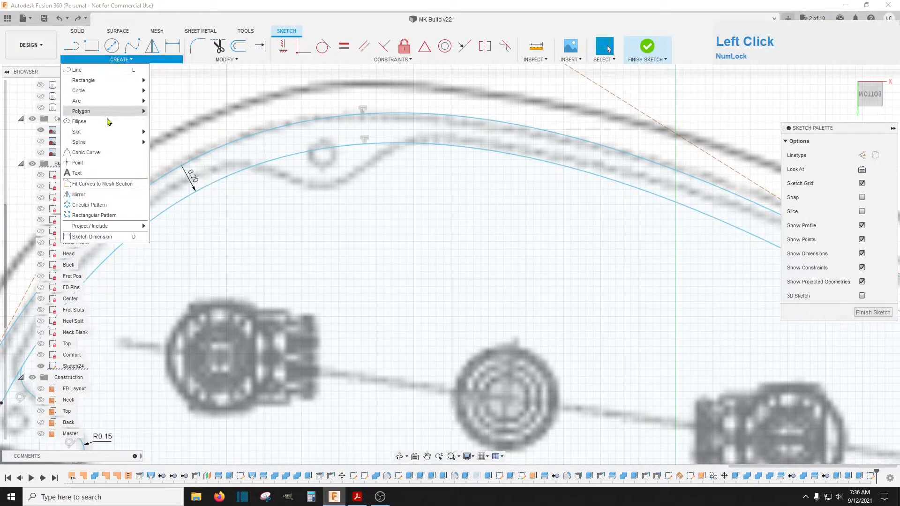
pyautogui.moveTo(104, 145)
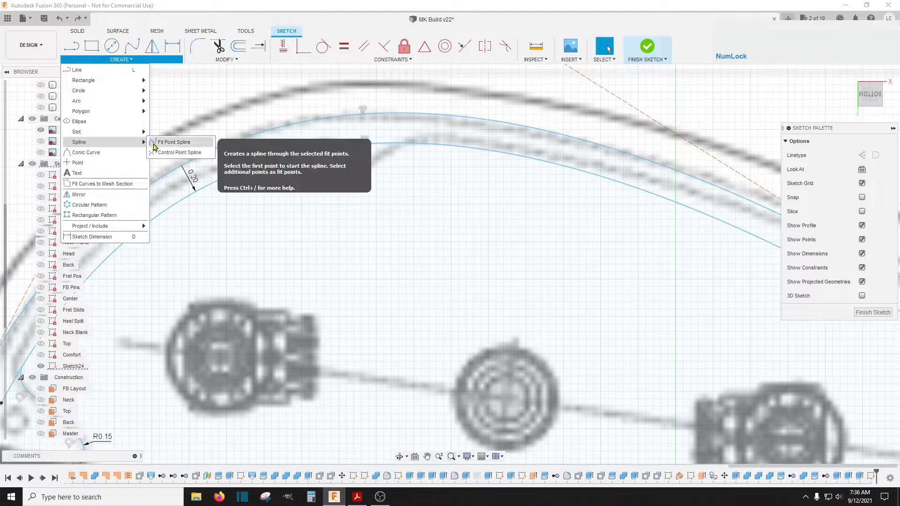
pyautogui.click(162, 142)
pyautogui.click(242, 170)
pyautogui.click(328, 189)
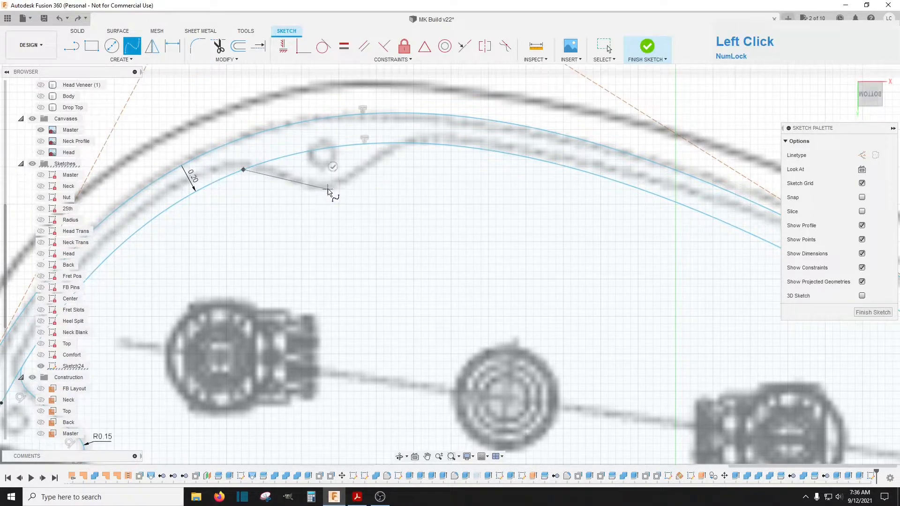
pyautogui.click(407, 143)
pyautogui.scroll(-3, 412, 145)
# Step: Try reshaping the upper screw hole spline with its tangent handles, and undo the spline
pyautogui.moveTo(425, 134); pyautogui.dragTo(426, 137)
pyautogui.moveTo(210, 202); pyautogui.dragTo(445, 132, button='middle')
pyautogui.click(261, 158)
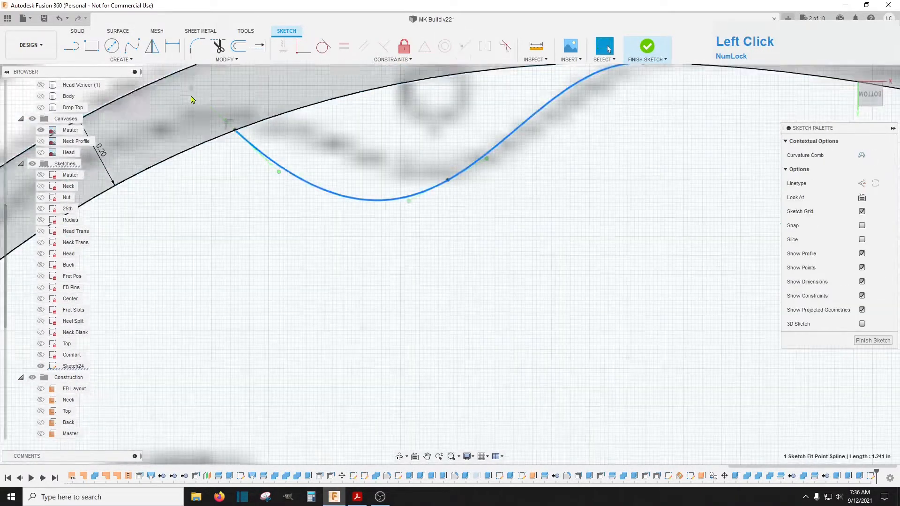
pyautogui.moveTo(192, 89); pyautogui.dragTo(184, 153)
pyautogui.scroll(-3, 286, 196)
pyautogui.hotkey('ctrl', 'z')
pyautogui.hotkey('ctrl', 'z')
pyautogui.hotkey('ctrl', 'z')
pyautogui.scroll(-5, 289, 194)
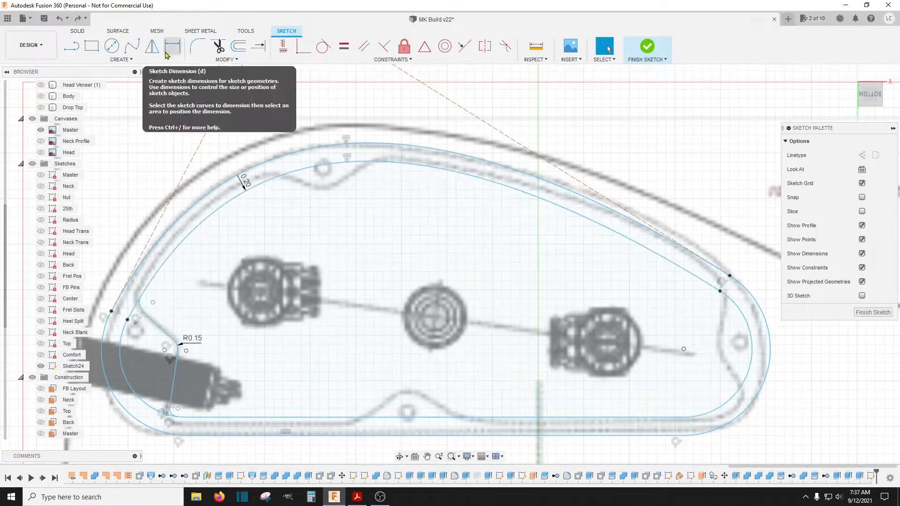
# Step: Draw a fit point spline around the upper screw hole through three points, with both ends on the inner outline
pyautogui.click(121, 60)
pyautogui.moveTo(123, 131)
pyautogui.click(166, 132)
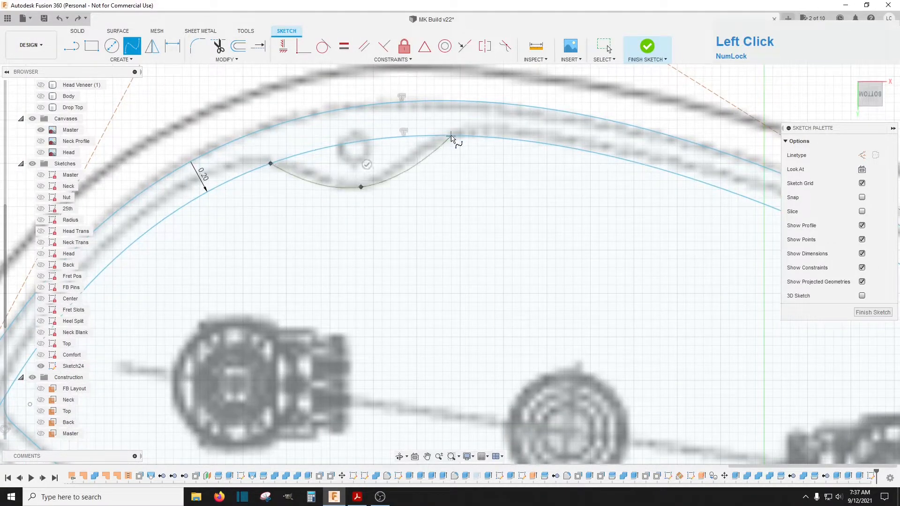
pyautogui.click(451, 136)
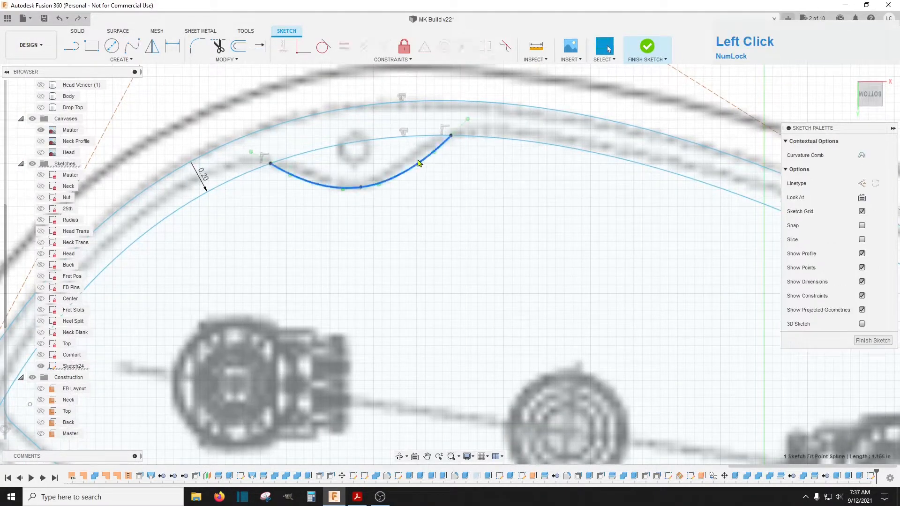
pyautogui.press('Escape')
# Step: Apply Tangent constraints between both ends of the upper screw hole spline and the inner outline
pyautogui.click(313, 181)
pyautogui.click(322, 46)
pyautogui.click(250, 178)
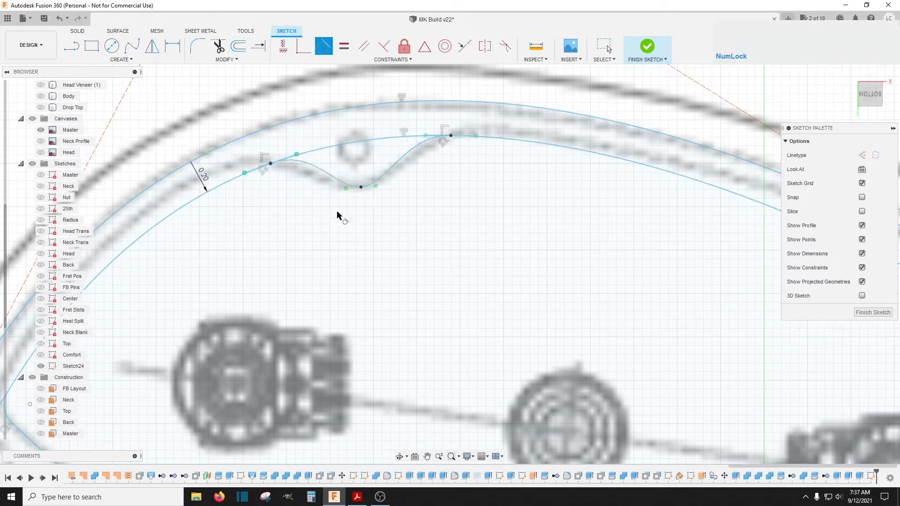
pyautogui.press('Escape')
# Step: Lengthen the tangent handles at the upper spline's lowest point to match the canvas, undoing the unwanted end handle change
pyautogui.scroll(3, 370, 186)
pyautogui.click(387, 183)
pyautogui.moveTo(384, 183); pyautogui.dragTo(394, 181)
pyautogui.moveTo(218, 150); pyautogui.dragTo(203, 158)
pyautogui.hotkey('ctrl', 'z')
pyautogui.hotkey('ctrl', 'z')
pyautogui.scroll(-3, 408, 211)
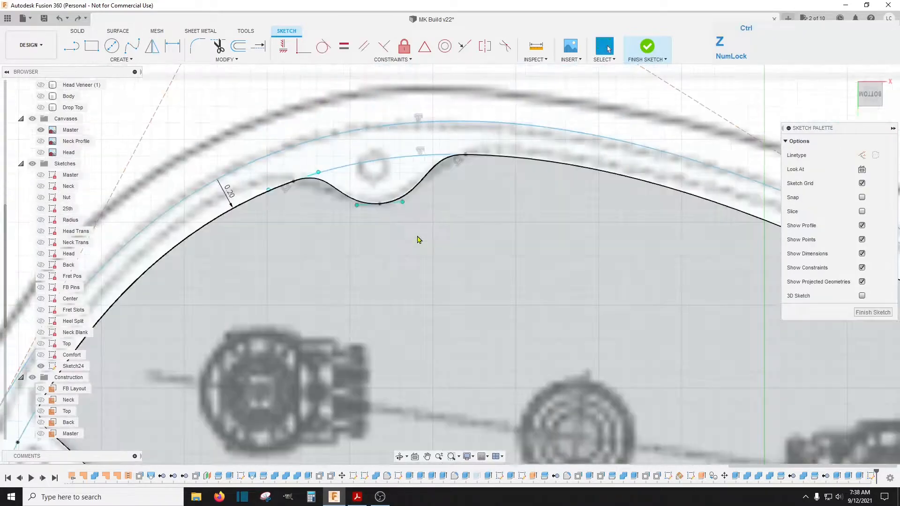
pyautogui.click(417, 239)
# Step: Draw a three-point fit point spline around the screw hole at the neck-side end of the cavity
pyautogui.scroll(-3, 317, 223)
pyautogui.scroll(3, 504, 344)
pyautogui.click(129, 63)
pyautogui.click(211, 145)
pyautogui.click(483, 201)
pyautogui.click(471, 283)
pyautogui.click(507, 353)
pyautogui.press('Escape')
# Step: Adjust the neck-side spline's points and tangent handles so it follows the cavity wall on the canvas
pyautogui.moveTo(519, 368); pyautogui.dragTo(496, 382)
pyautogui.click(324, 46)
pyautogui.press('Escape')
pyautogui.moveTo(477, 295); pyautogui.dragTo(482, 302)
pyautogui.moveTo(472, 220); pyautogui.dragTo(485, 226)
pyautogui.moveTo(482, 302); pyautogui.dragTo(473, 299)
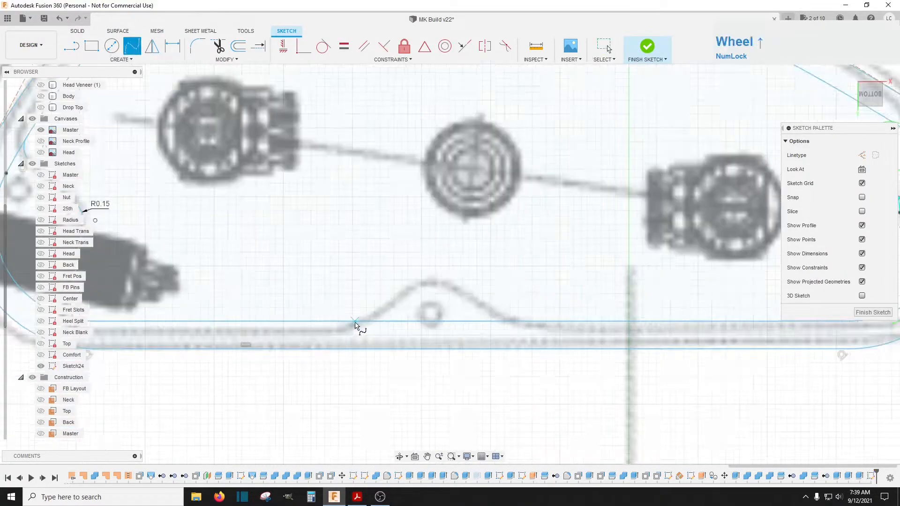
# Step: Draw a fit point spline around the lower screw hole and shape its handles to match the canvas
pyautogui.press('Return')
pyautogui.click(437, 288)
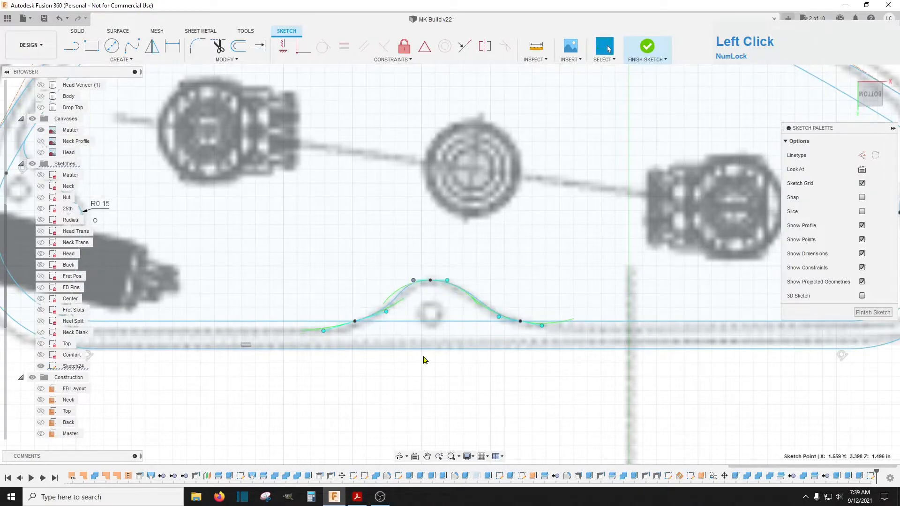
pyautogui.scroll(-3, 440, 328)
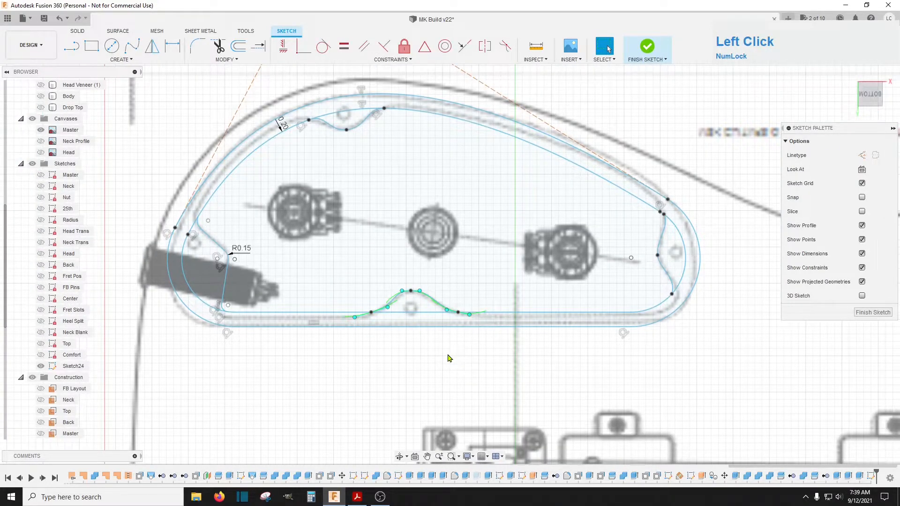
# Step: Try to trim the inner outline between the ends of the upper screw hole spline
pyautogui.click(226, 52)
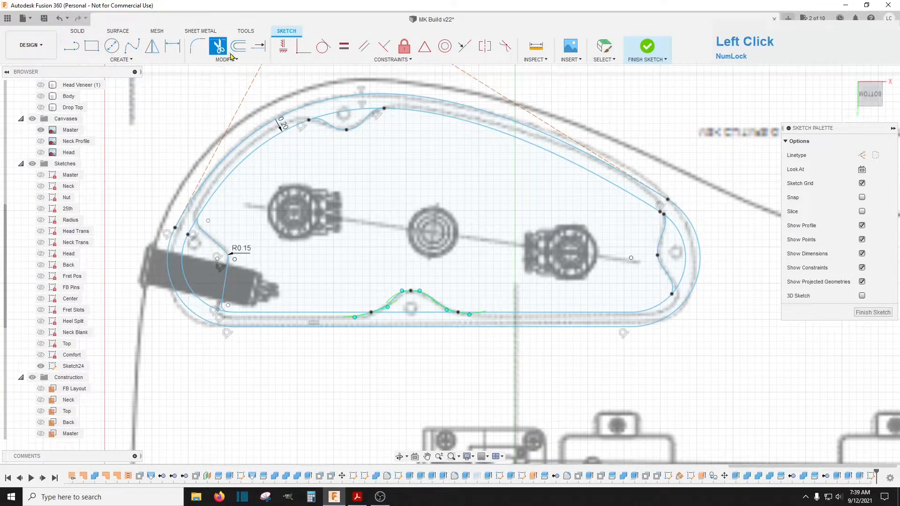
pyautogui.click(328, 113)
pyautogui.hotkey('ctrl', 'z')
pyautogui.click(218, 46)
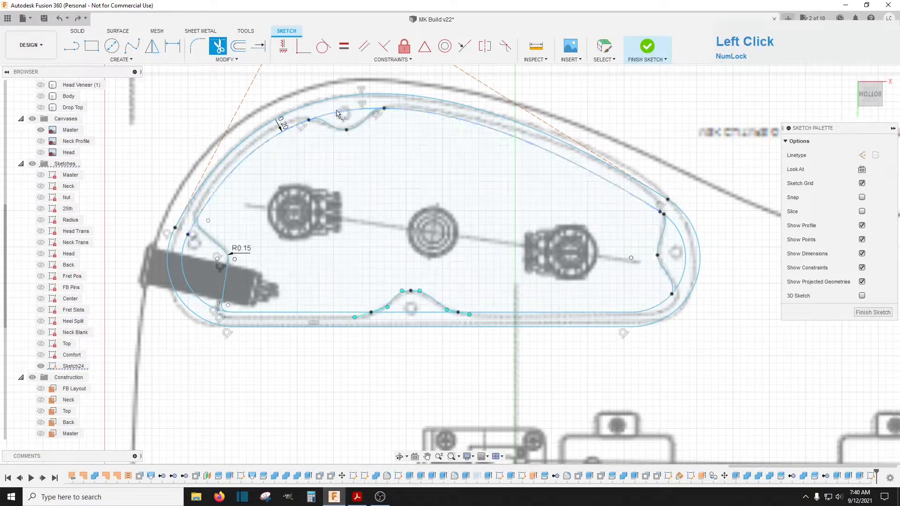
pyautogui.click(336, 112)
pyautogui.hotkey('ctrl', 'z')
# Step: Trim the inner outline segments bypassed by the screw hole splines and jack-side lines, leaving one closed cavity profile
pyautogui.scroll(-2, 363, 169)
pyautogui.click(218, 46)
pyautogui.scroll(4, 383, 378)
pyautogui.click(257, 330)
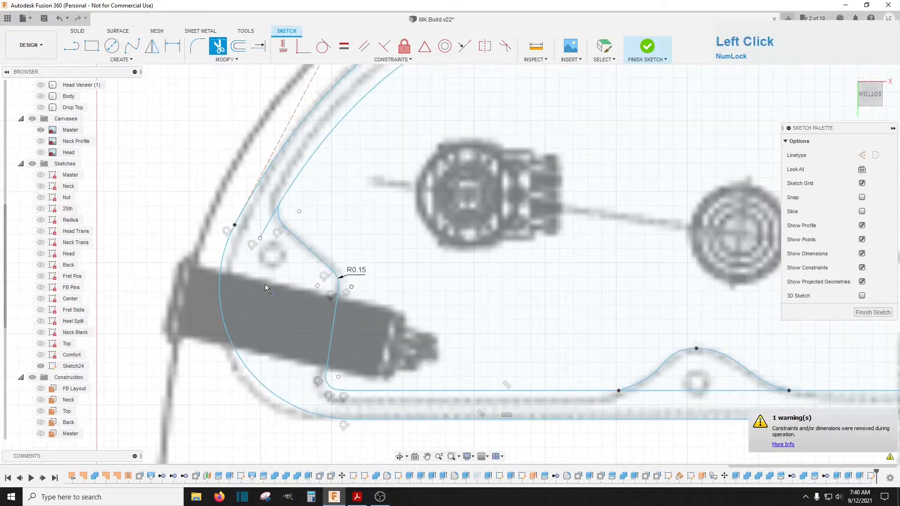
pyautogui.scroll(-5, 220, 323)
pyautogui.scroll(5, 596, 298)
pyautogui.click(541, 312)
pyautogui.scroll(-3, 637, 356)
pyautogui.scroll(4, 244, 202)
pyautogui.click(285, 179)
pyautogui.scroll(-4, 462, 227)
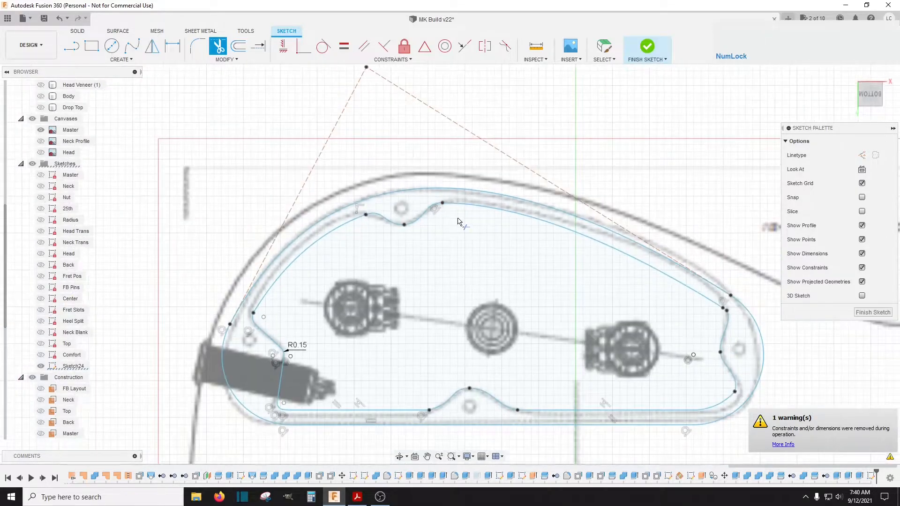
# Step: Hide the Master canvas so only the sketch geometry is displayed
pyautogui.scroll(-4, 444, 281)
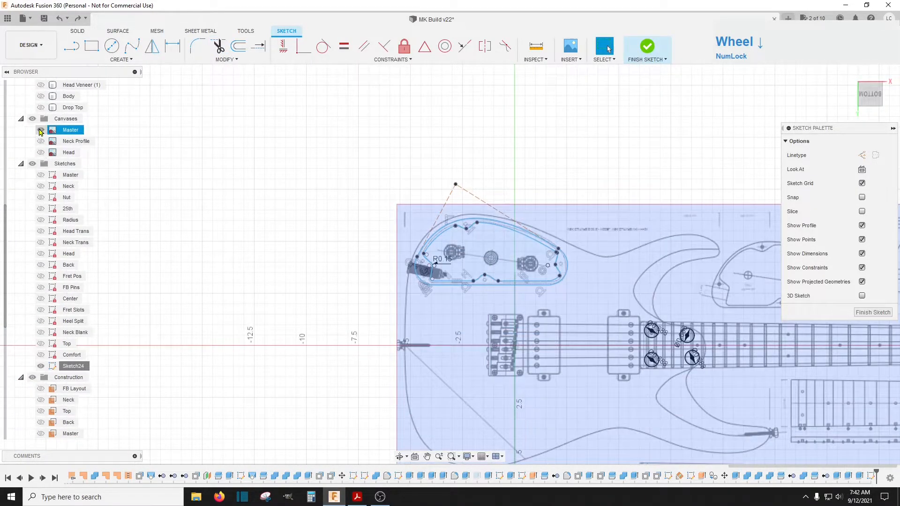
pyautogui.click(41, 130)
pyautogui.scroll(-3, 134, 208)
pyautogui.scroll(4, 477, 249)
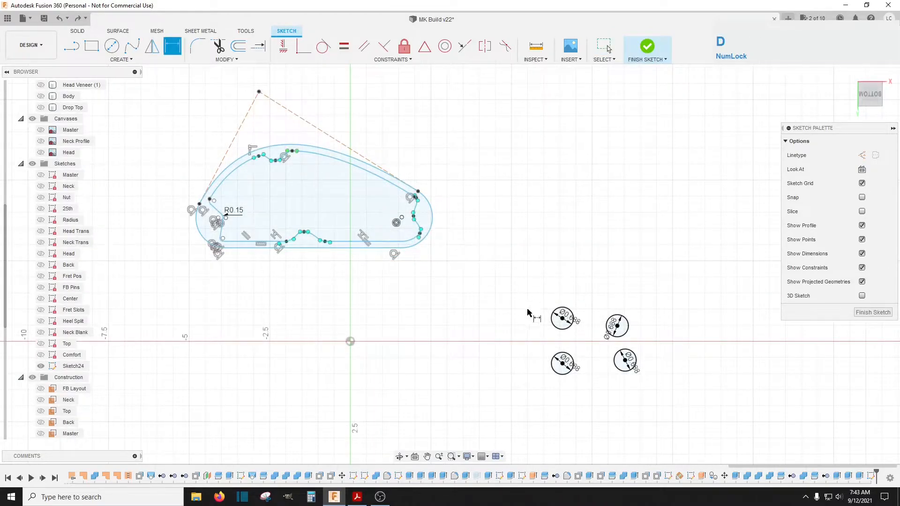
# Step: Dimension the distance from the nearest neck screw circle's center to the lower end of the cavity's neck-side spline
pyautogui.click(563, 318)
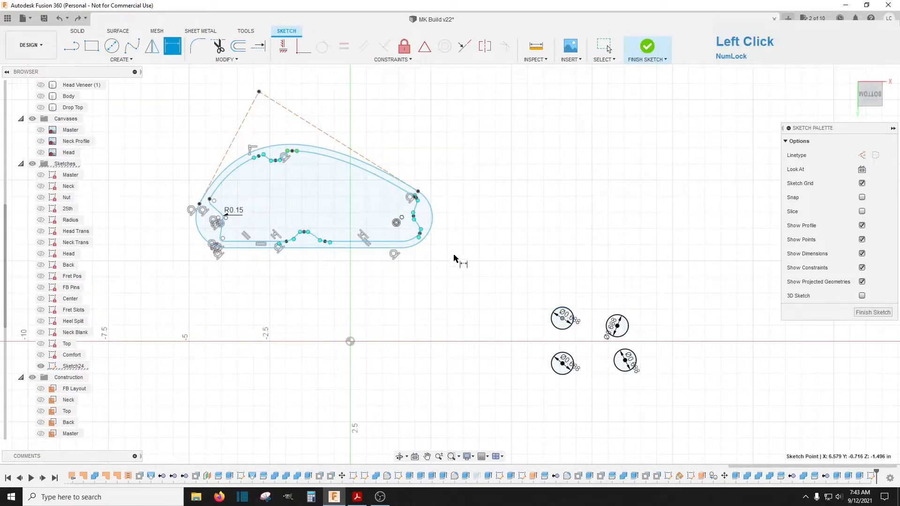
pyautogui.click(421, 236)
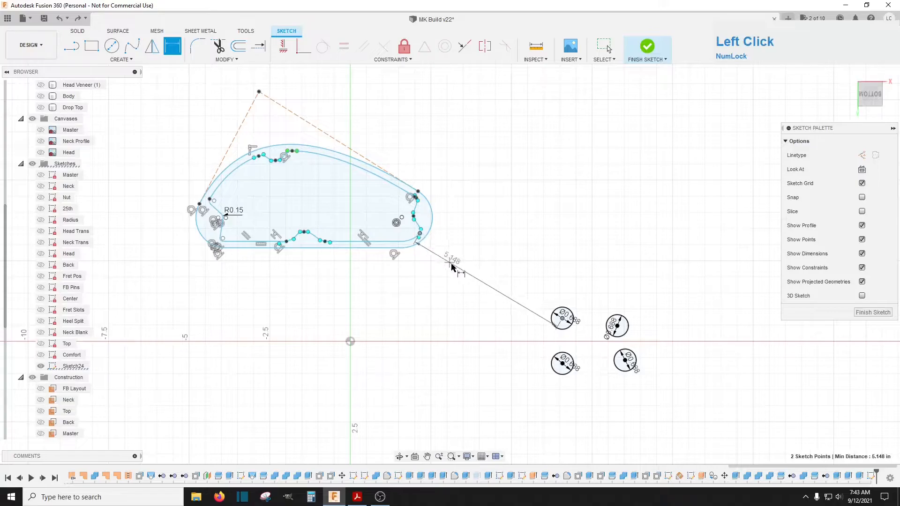
pyautogui.click(456, 267)
pyautogui.press('Return')
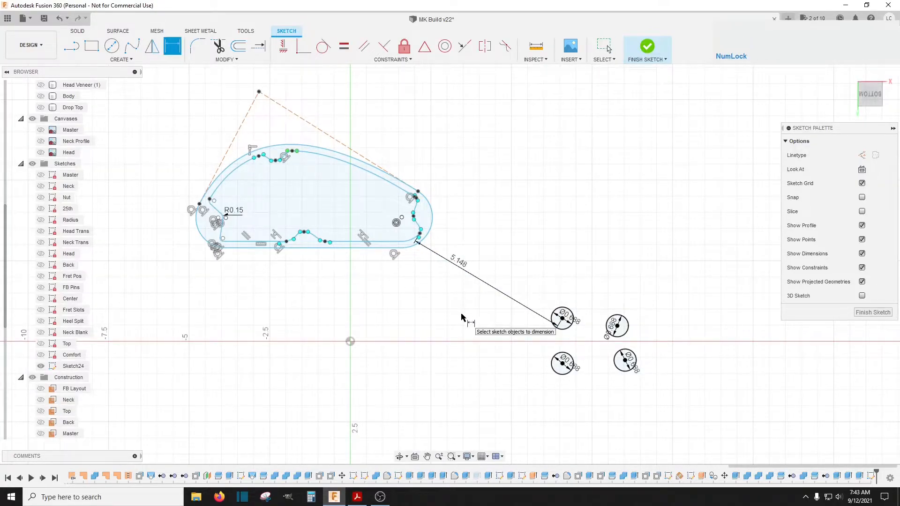
# Step: Fix all of the control cavity geometry in place and finish the sketch
pyautogui.press('Escape')
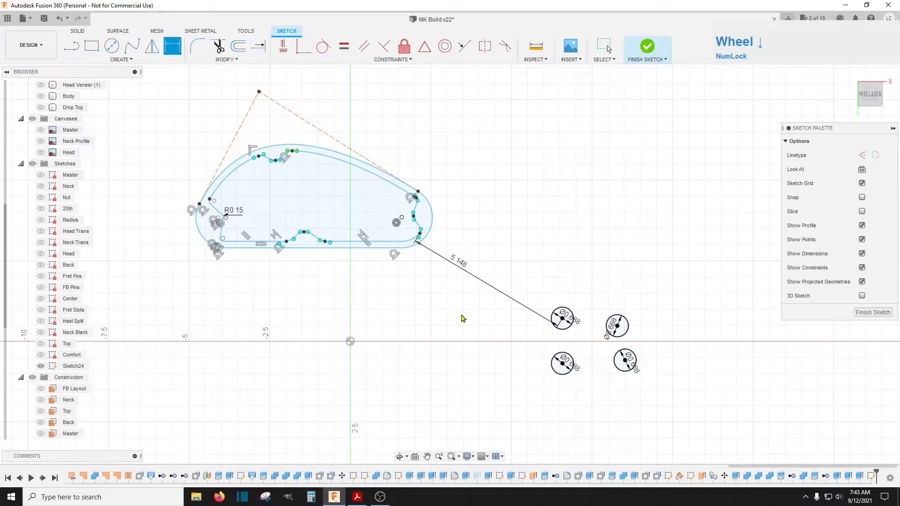
pyautogui.scroll(-5, 462, 318)
pyautogui.moveTo(333, 211)
pyautogui.mouseDown()
pyautogui.moveTo(412, 307)
pyautogui.moveTo(467, 319)
pyautogui.mouseUp()
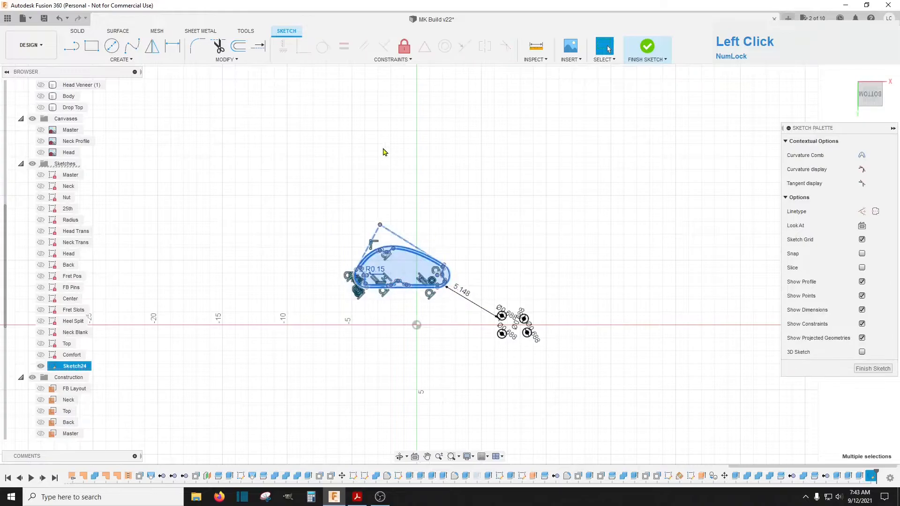
pyautogui.click(408, 52)
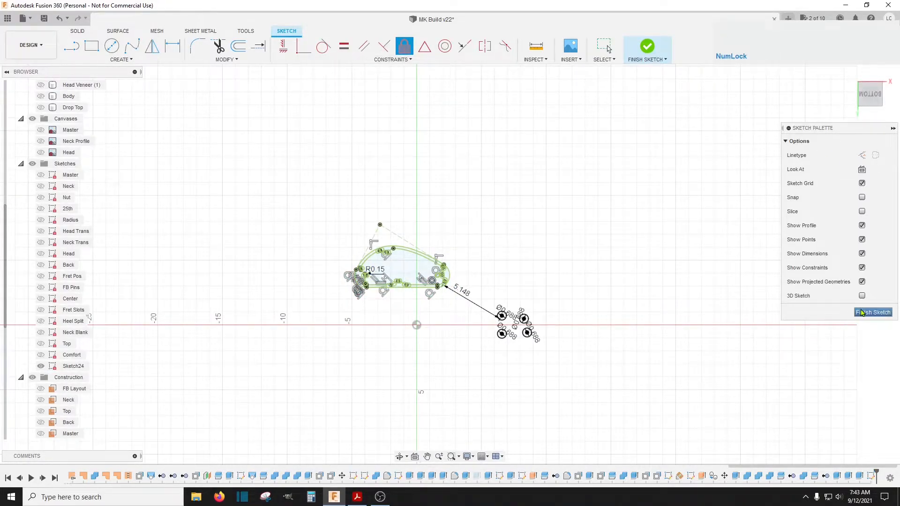
pyautogui.click(863, 313)
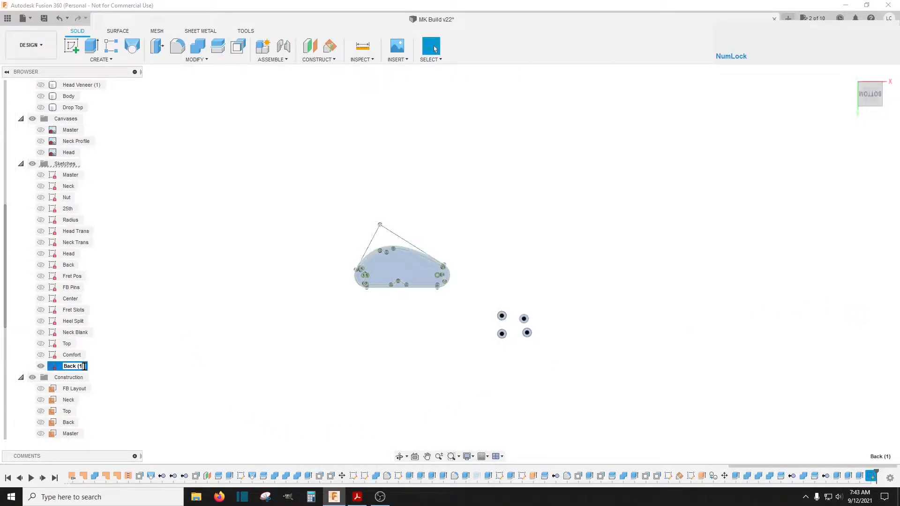
# Step: Rename the finished sketch as Back Cavity
pyautogui.press('BackSpace')
pyautogui.press('BackSpace')
pyautogui.press('BackSpace')
pyautogui.press('shift')
pyautogui.write('Cavity')
pyautogui.press('Return')
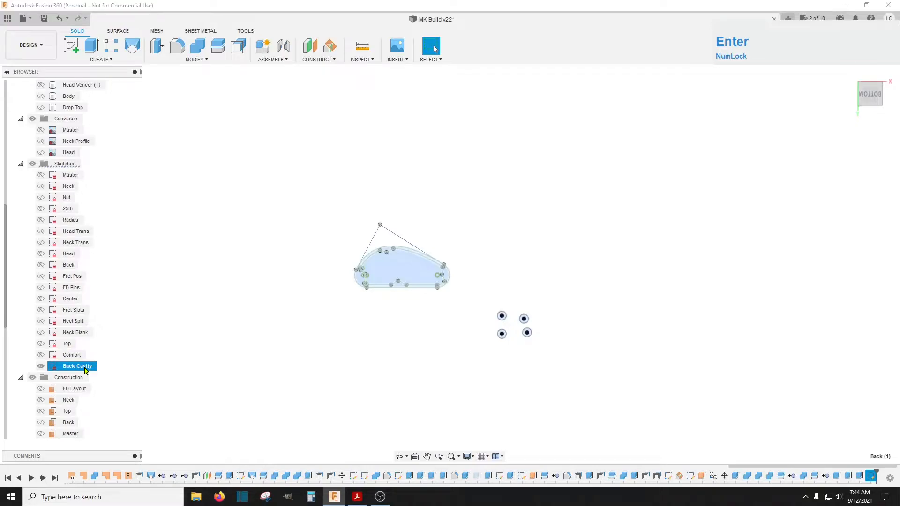
pyautogui.click(261, 344)
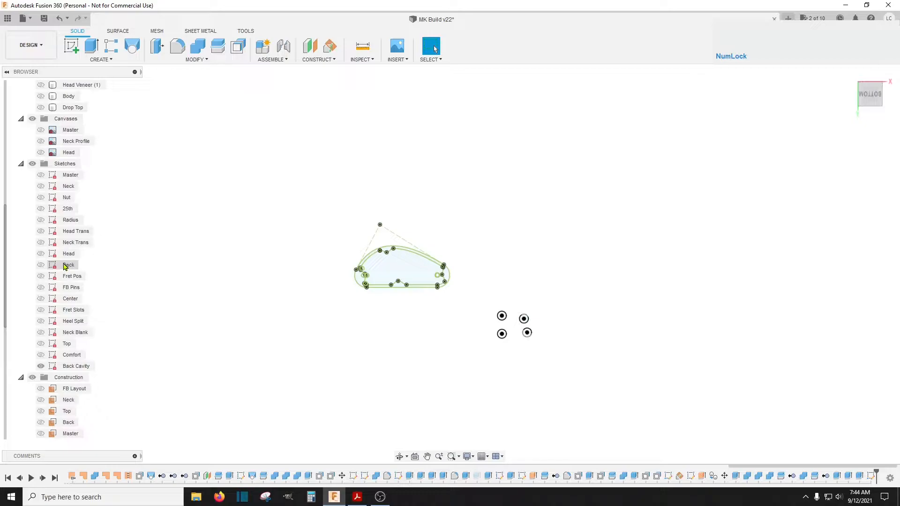
# Step: Show the guitar's Body together with the Back Cavity sketch
pyautogui.scroll(-1, 328, 305)
pyautogui.scroll(2, 415, 327)
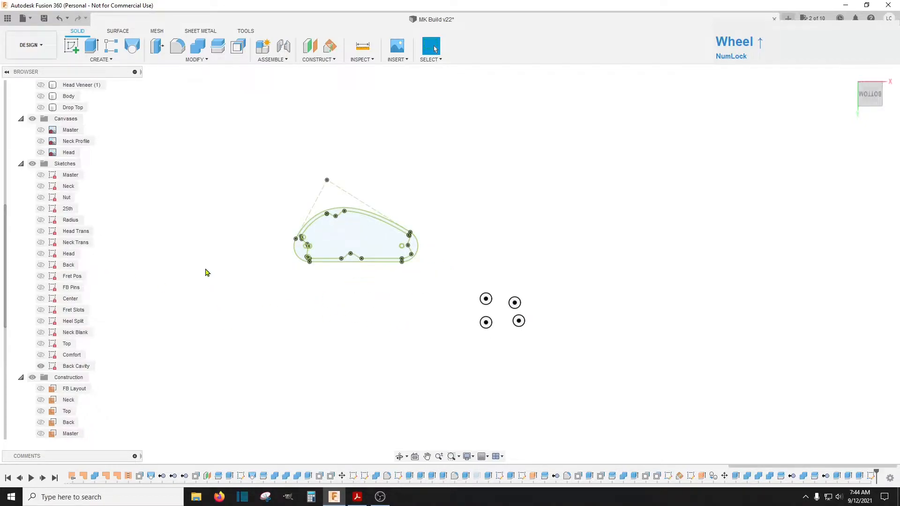
pyautogui.click(41, 96)
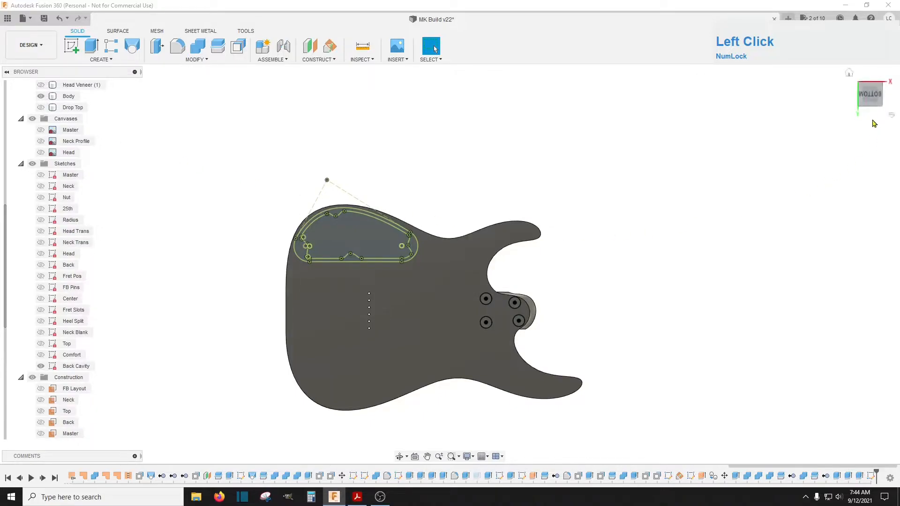
pyautogui.keyDown('shift'); pyautogui.moveTo(450, 264); pyautogui.dragTo(469, 277, button='middle'); pyautogui.keyUp('shift')
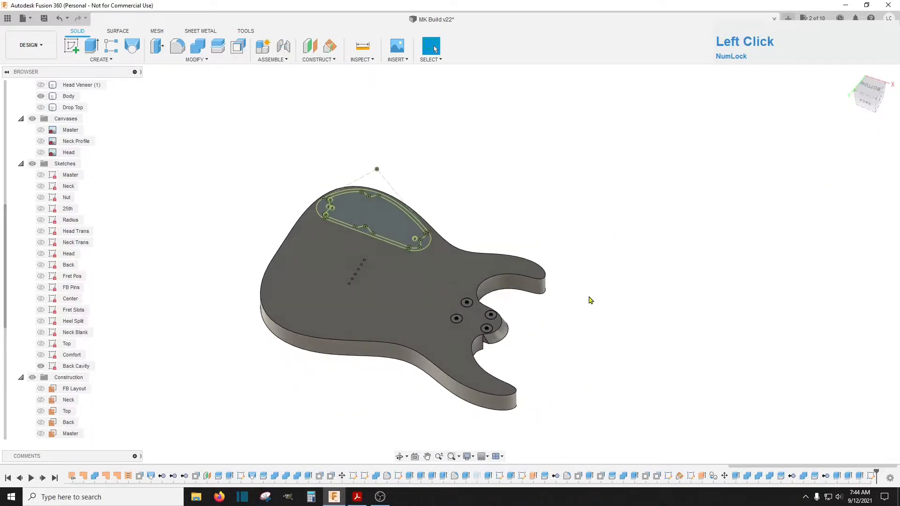
pyautogui.scroll(2, 588, 294)
pyautogui.click(466, 203)
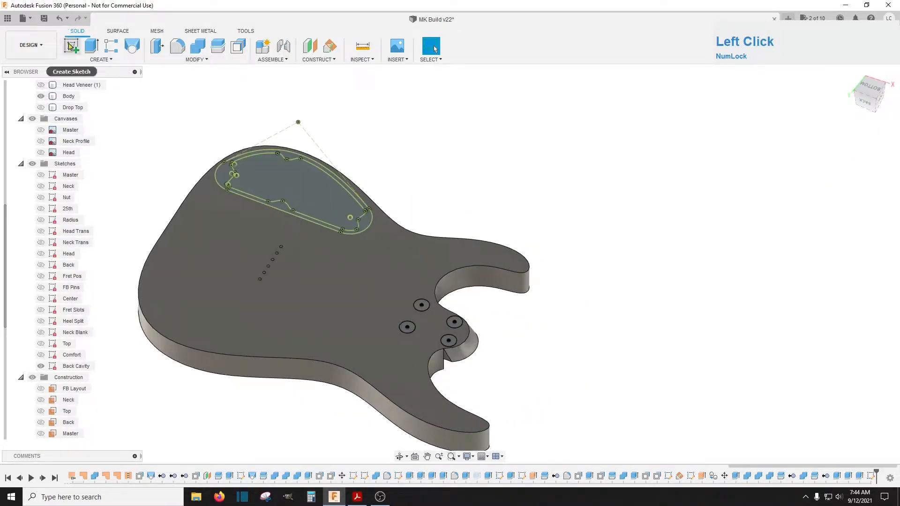
# Step: Extrude the four neck screw circles as a 0.125 in deep cut into the back of the body
pyautogui.click(91, 48)
pyautogui.scroll(2, 407, 302)
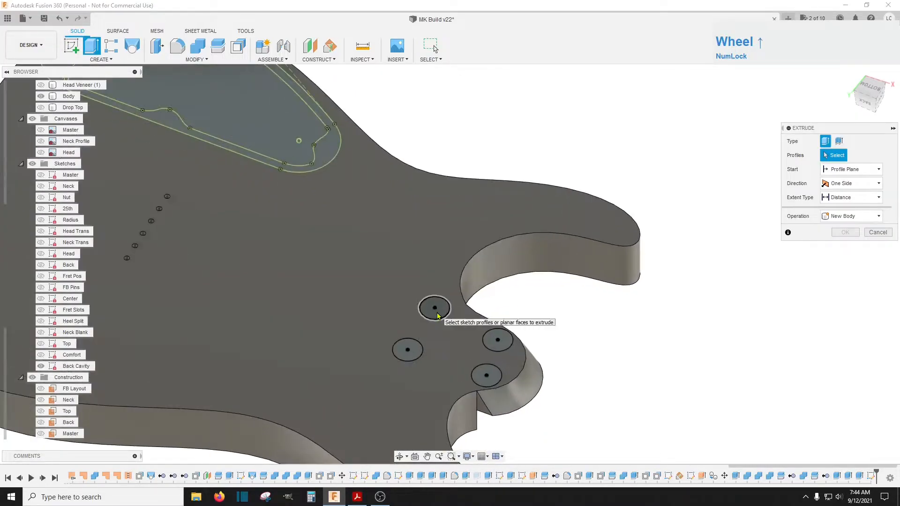
pyautogui.click(433, 307)
pyautogui.click(498, 344)
pyautogui.click(486, 374)
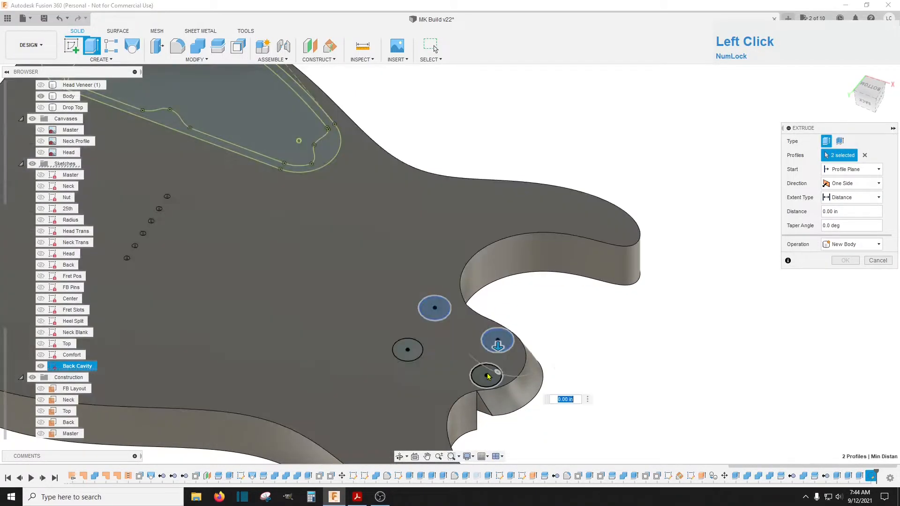
pyautogui.click(408, 351)
pyautogui.moveTo(408, 350); pyautogui.dragTo(406, 360)
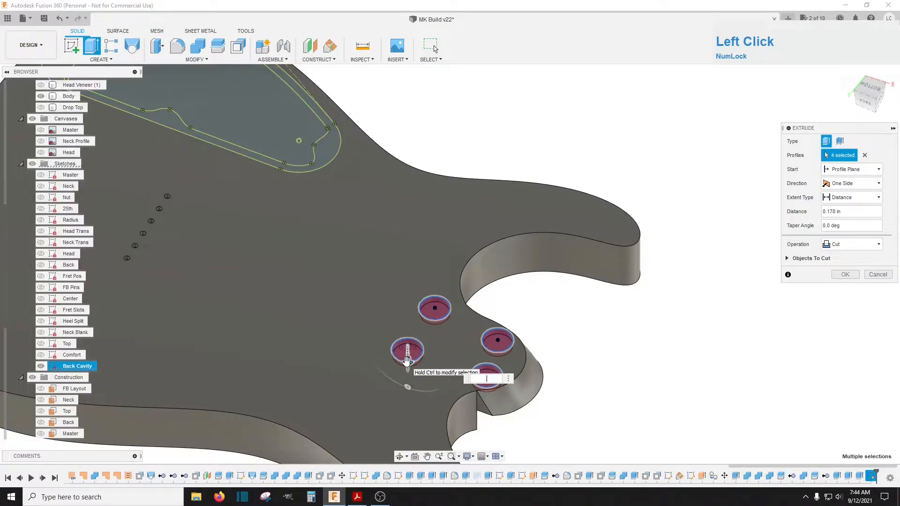
pyautogui.press('Return')
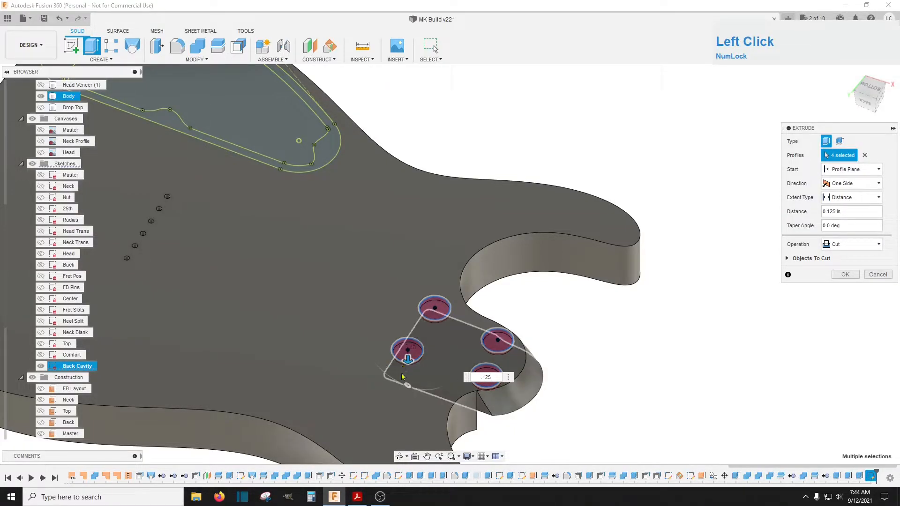
pyautogui.press('Return')
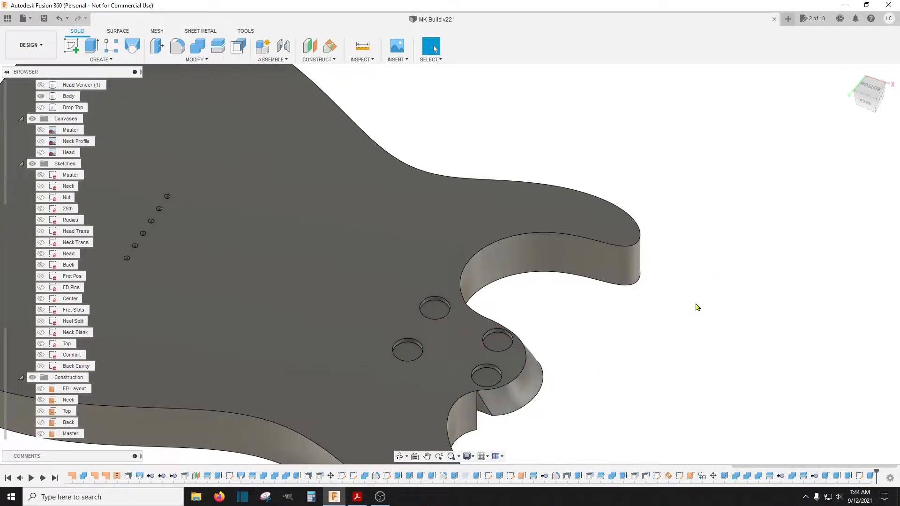
# Step: Check the screw recesses' clearance to the heel edge and open the Back Cavity sketch for editing
pyautogui.click(877, 119)
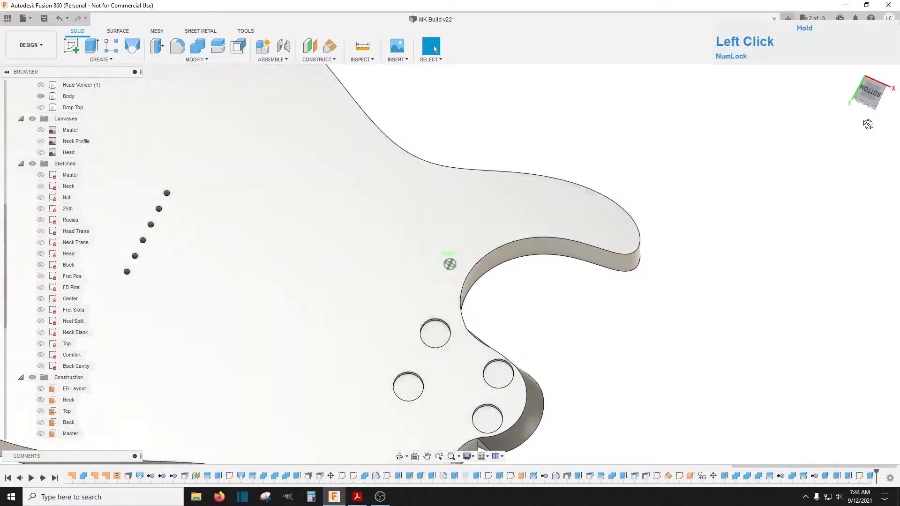
pyautogui.scroll(5, 515, 366)
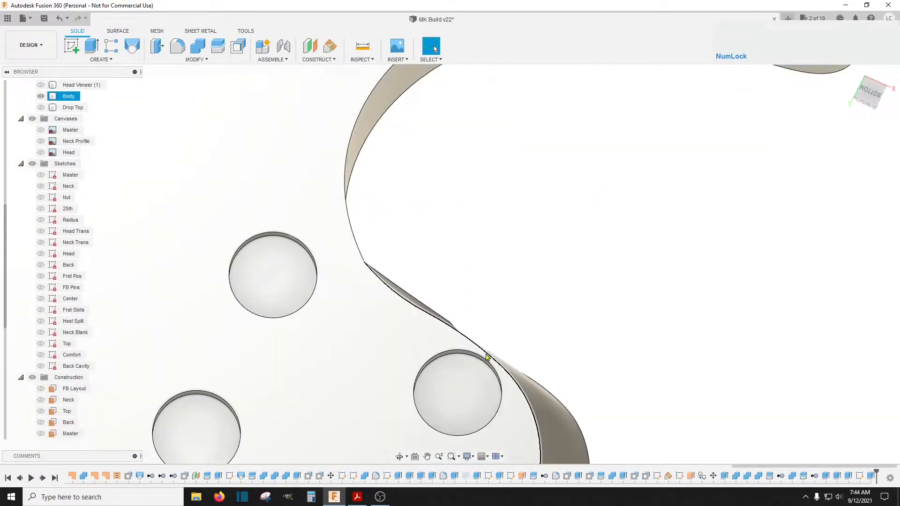
pyautogui.scroll(-4, 542, 309)
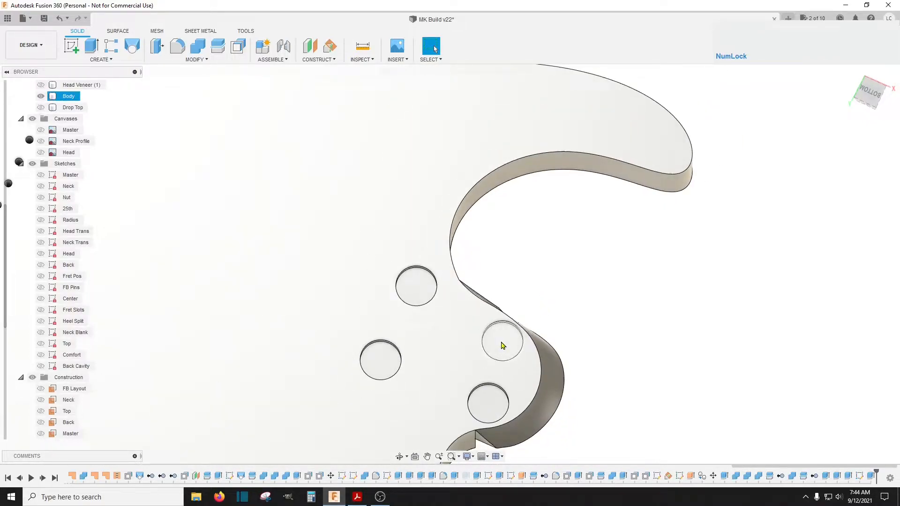
pyautogui.scroll(-4, 604, 288)
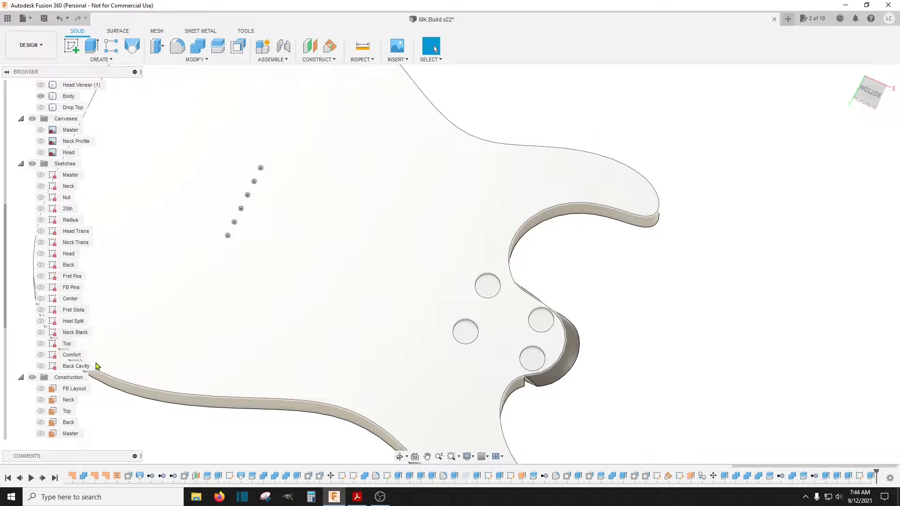
pyautogui.rightClick(65, 370)
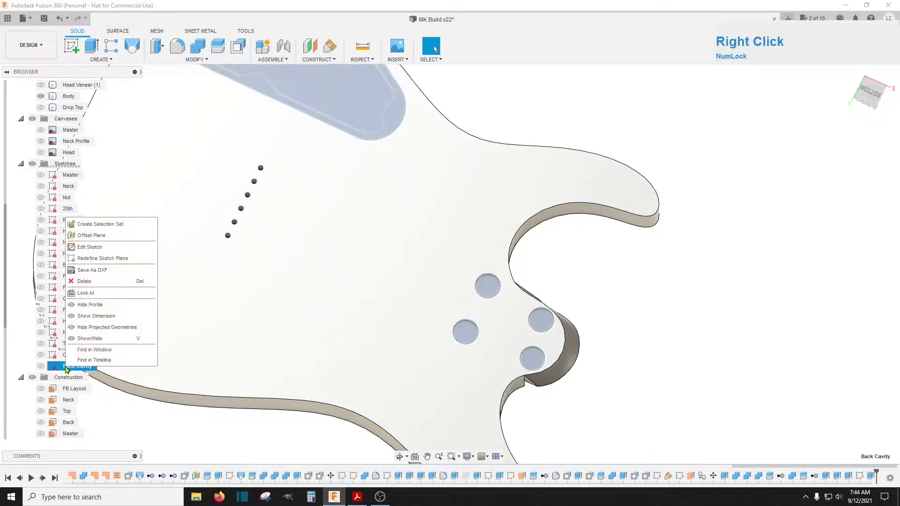
pyautogui.click(96, 251)
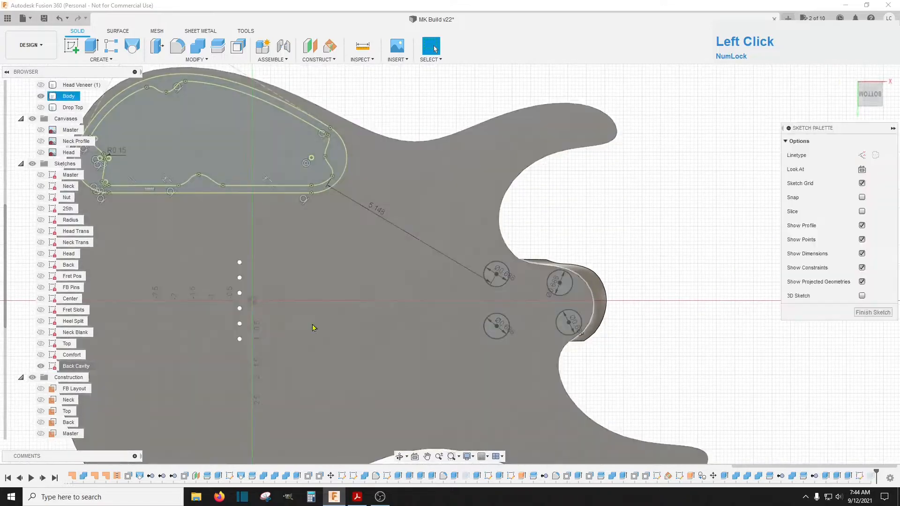
# Step: Draw a 0.25 in diameter circle at the center of each of the four neck screw circles and finish the sketch
pyautogui.scroll(2, 488, 346)
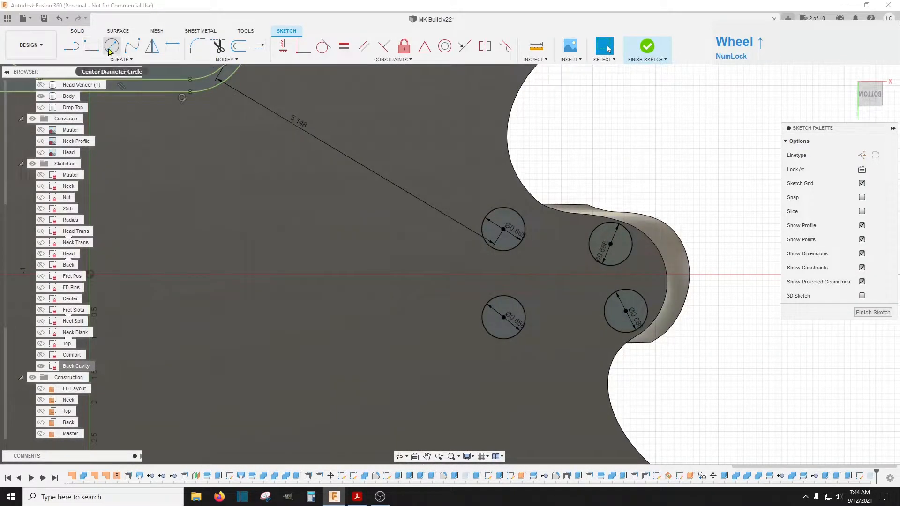
pyautogui.click(112, 45)
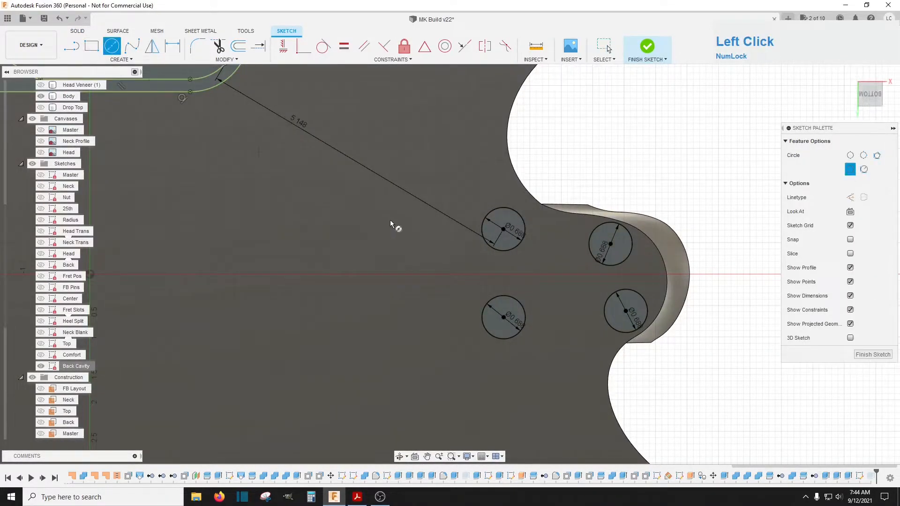
pyautogui.click(507, 234)
pyautogui.write('.25')
pyautogui.press('Return')
pyautogui.rightClick(511, 237)
pyautogui.click(515, 210)
pyautogui.click(611, 245)
pyautogui.write('.25')
pyautogui.press('Return')
pyautogui.rightClick(622, 192)
pyautogui.click(627, 163)
pyautogui.rightClick(504, 302)
pyautogui.click(505, 268)
pyautogui.click(504, 317)
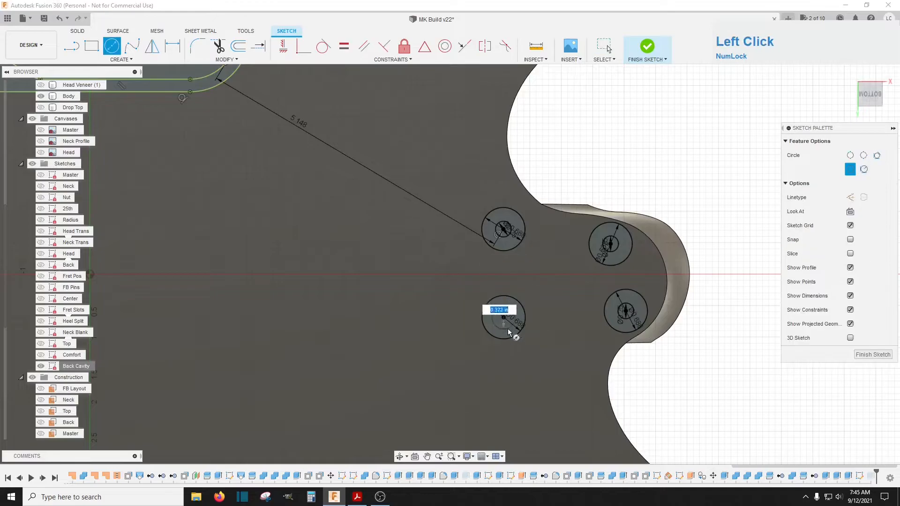
pyautogui.write('.25')
pyautogui.press('Return')
pyautogui.scroll(-2, 614, 283)
pyautogui.click(865, 313)
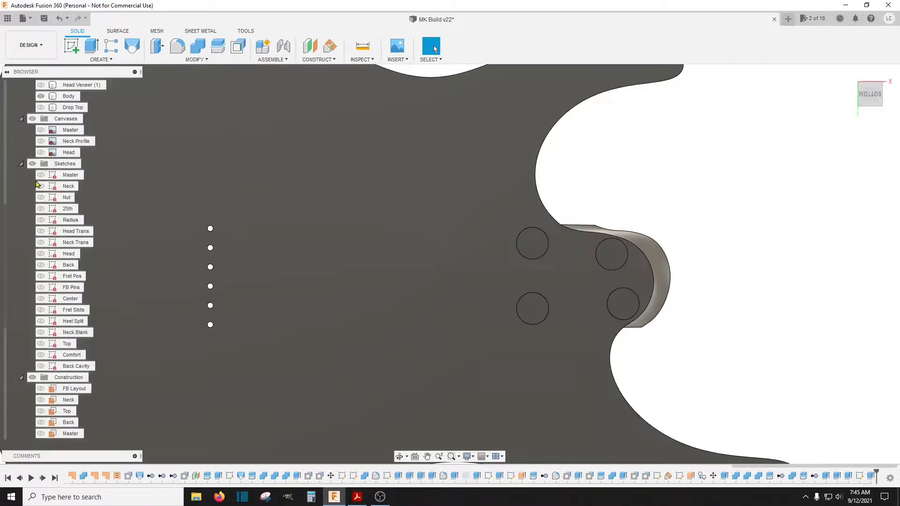
# Step: Show the Master sketch and open it for editing
pyautogui.click(44, 176)
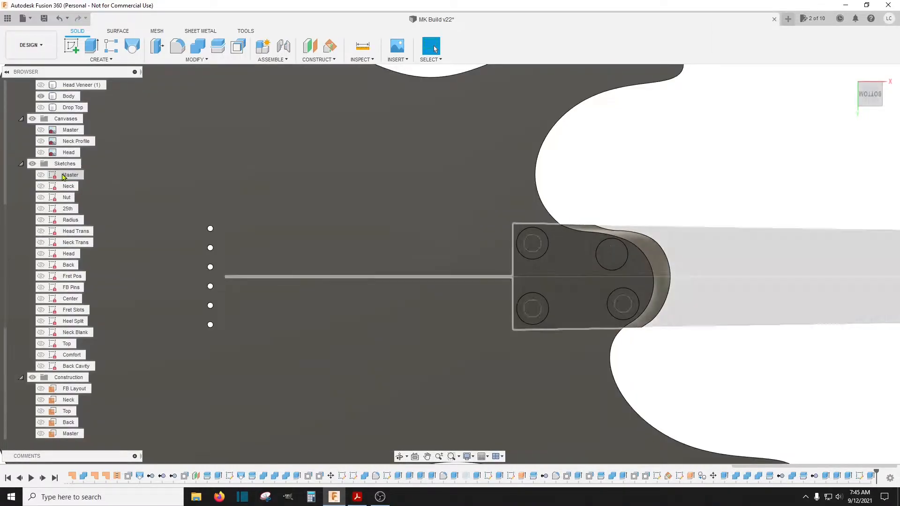
pyautogui.rightClick(64, 175)
pyautogui.click(84, 204)
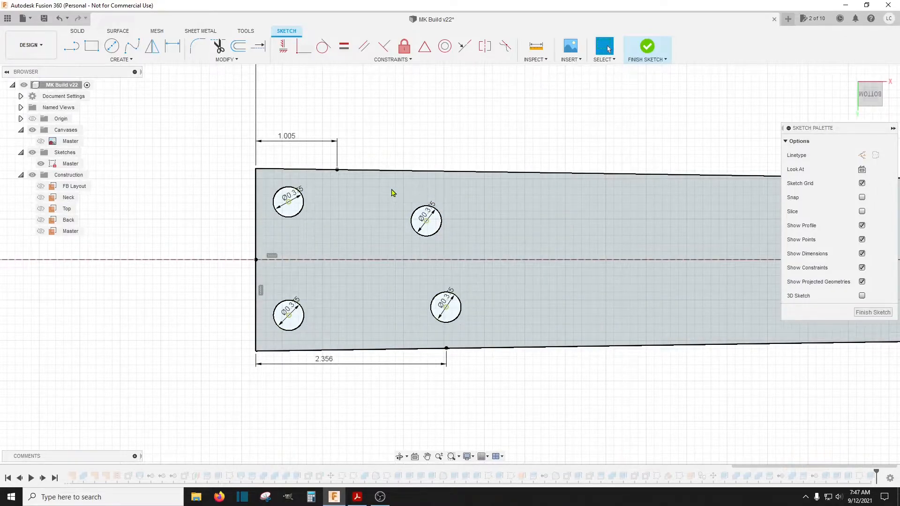
# Step: Unfix the 0.375 in neck screw circle above the centerline that lies farther from the neck's butt end
pyautogui.moveTo(397, 193); pyautogui.dragTo(456, 252)
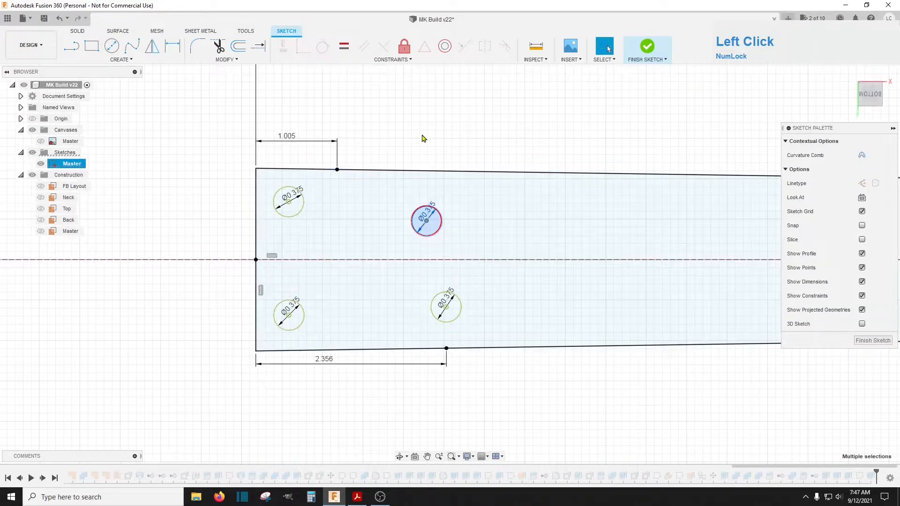
pyautogui.click(404, 51)
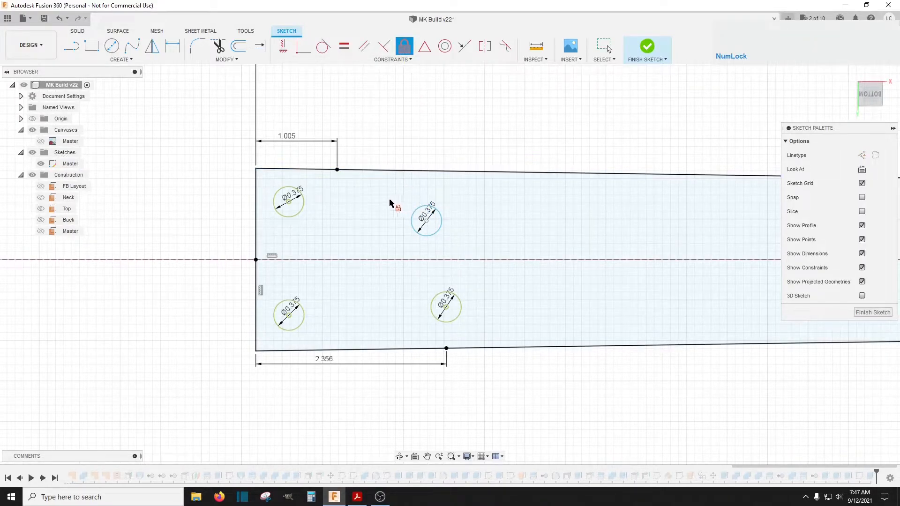
pyautogui.press('Escape')
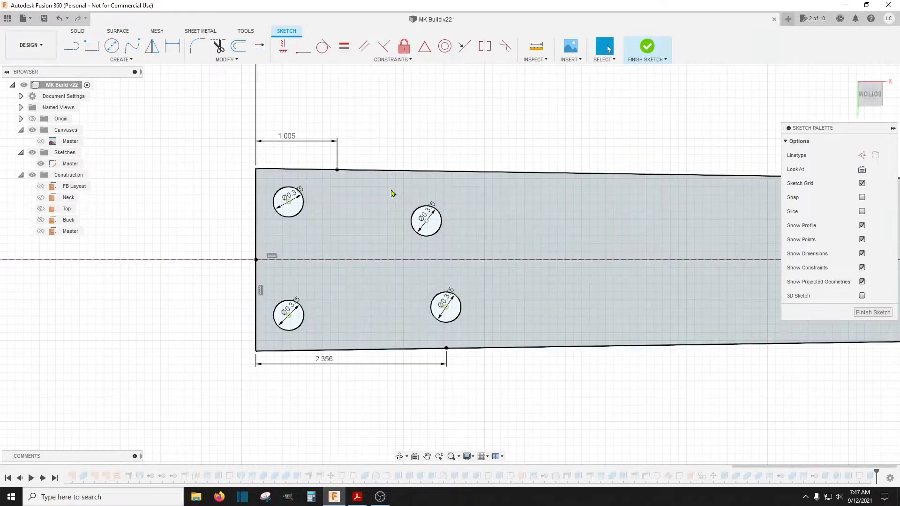
pyautogui.click(470, 135)
# Step: Move the unfixed screw circle slightly toward the centerline and 0.052 in toward the neck's butt end
pyautogui.moveTo(388, 192); pyautogui.dragTo(462, 251)
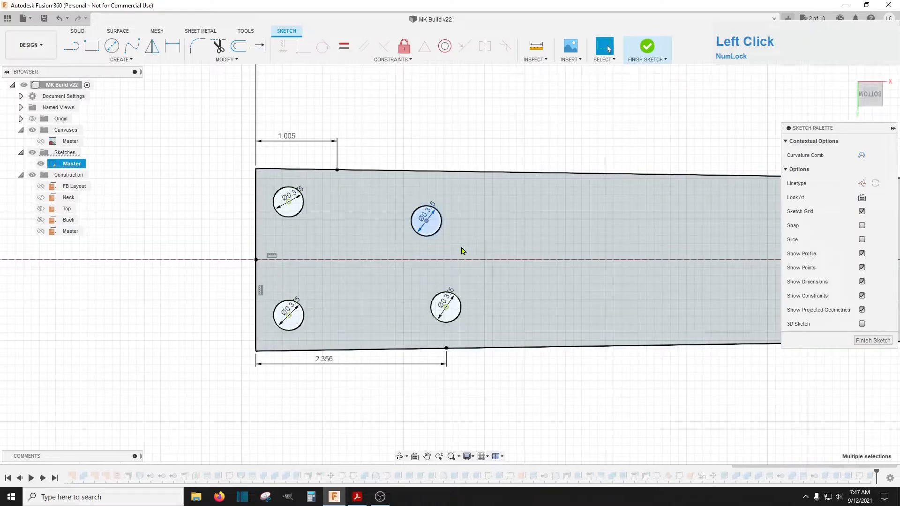
pyautogui.rightClick(429, 229)
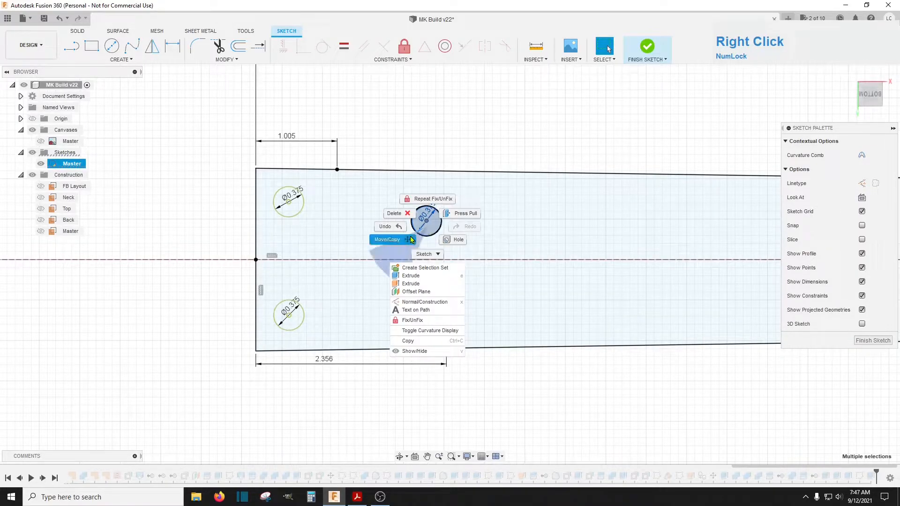
pyautogui.click(410, 240)
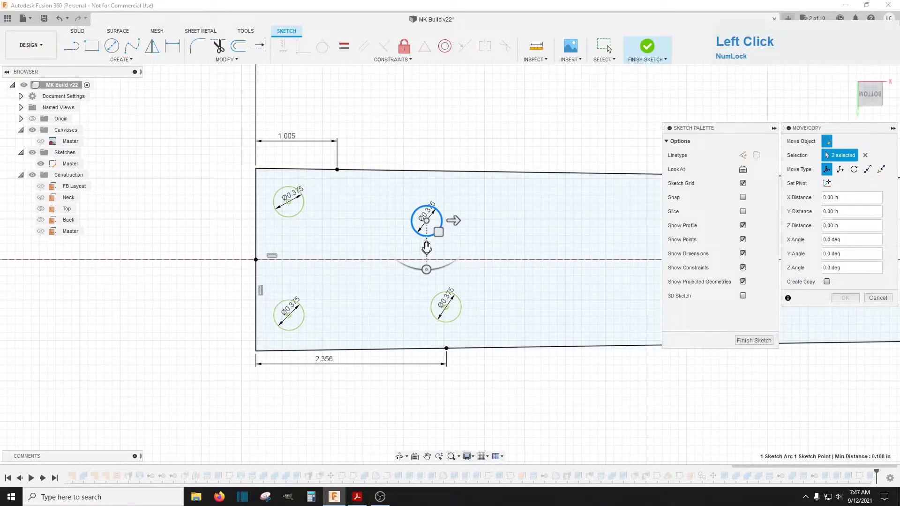
pyautogui.moveTo(426, 248); pyautogui.dragTo(426, 256)
pyautogui.moveTo(454, 228); pyautogui.dragTo(450, 228)
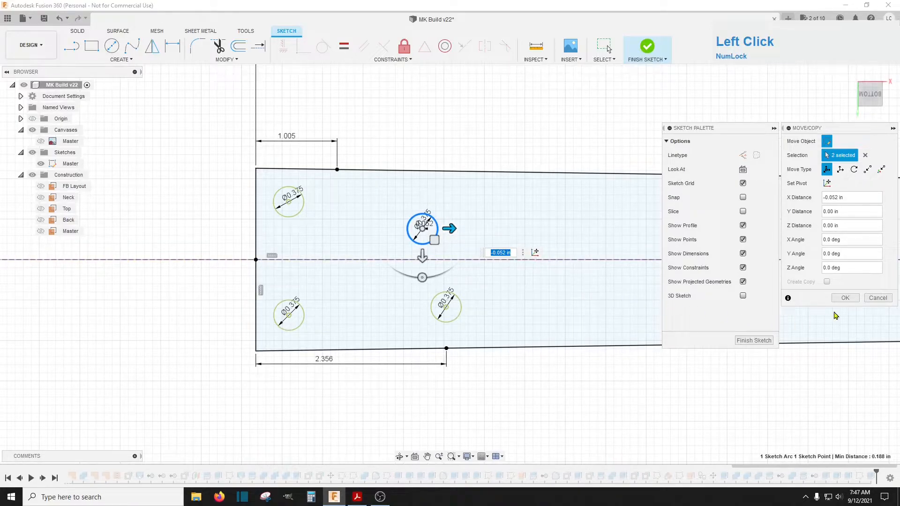
pyautogui.click(845, 297)
pyautogui.scroll(-2, 335, 287)
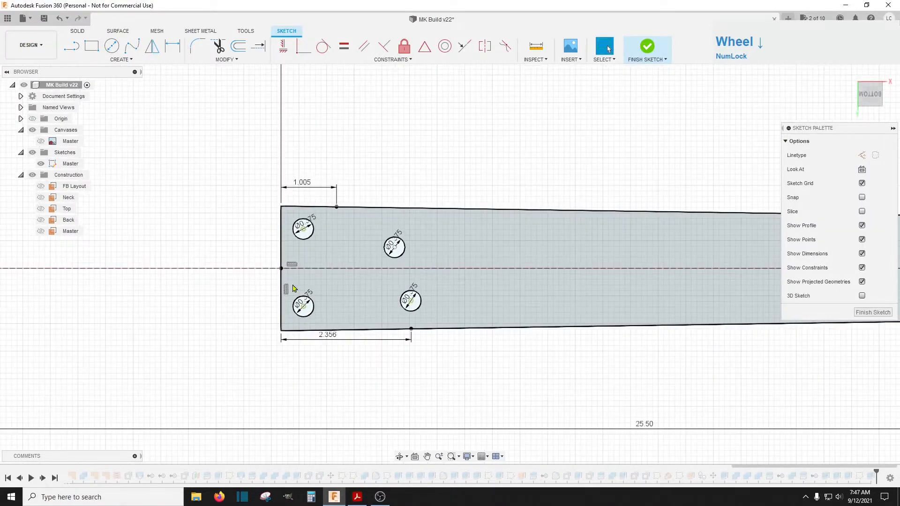
# Step: Fix the repositioned neck screw circle above the centerline, finish the Master sketch and hide it
pyautogui.click(394, 247)
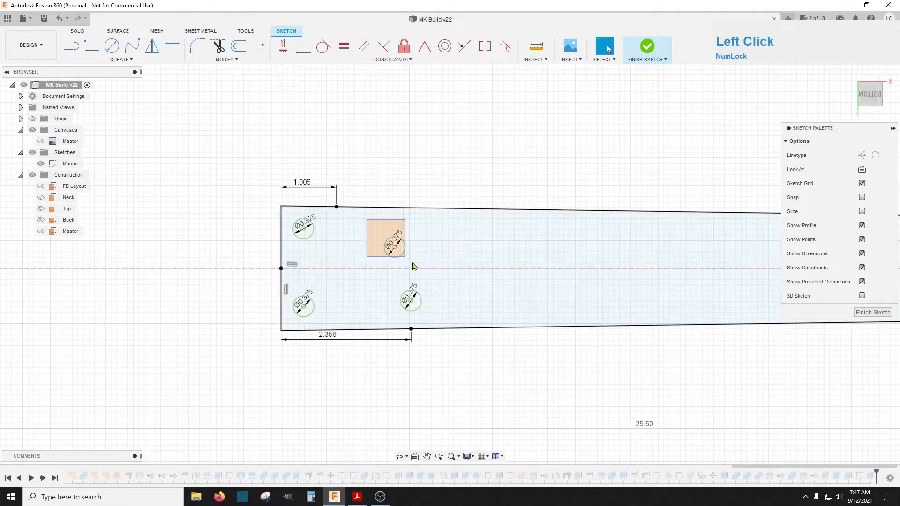
pyautogui.click(405, 52)
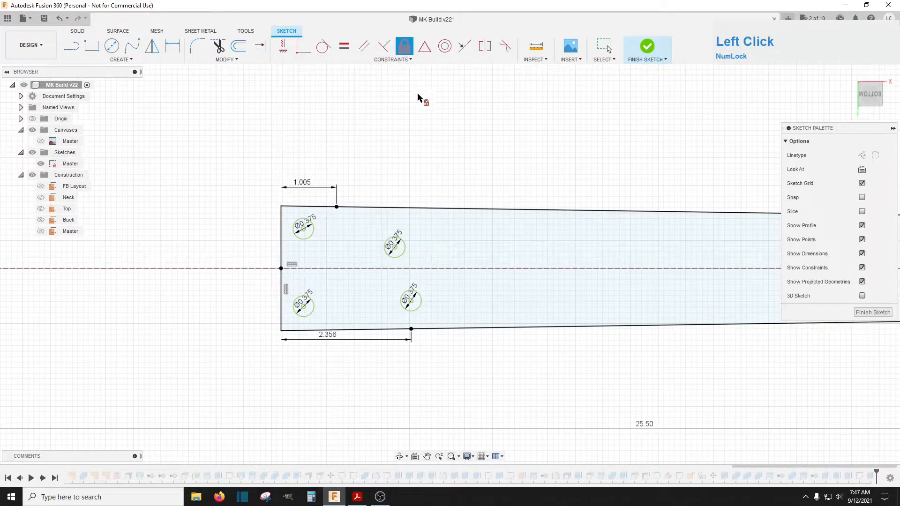
pyautogui.click(872, 313)
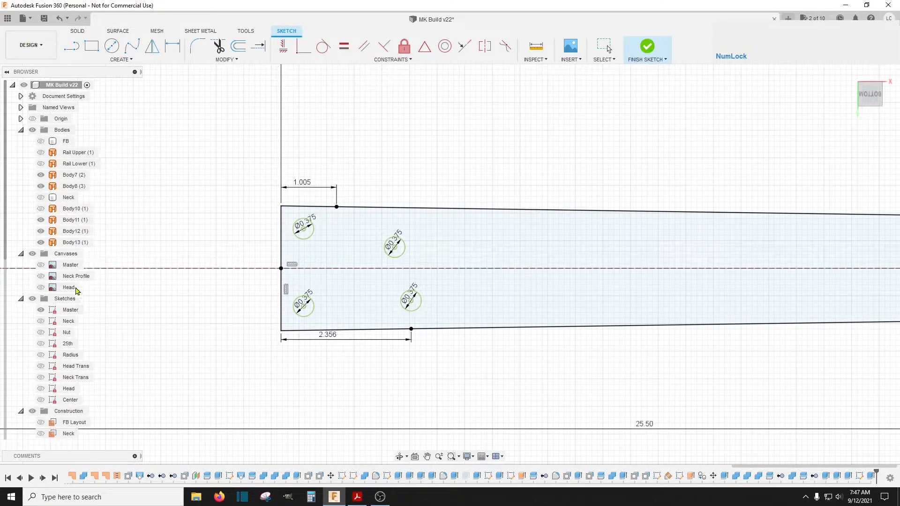
pyautogui.click(47, 313)
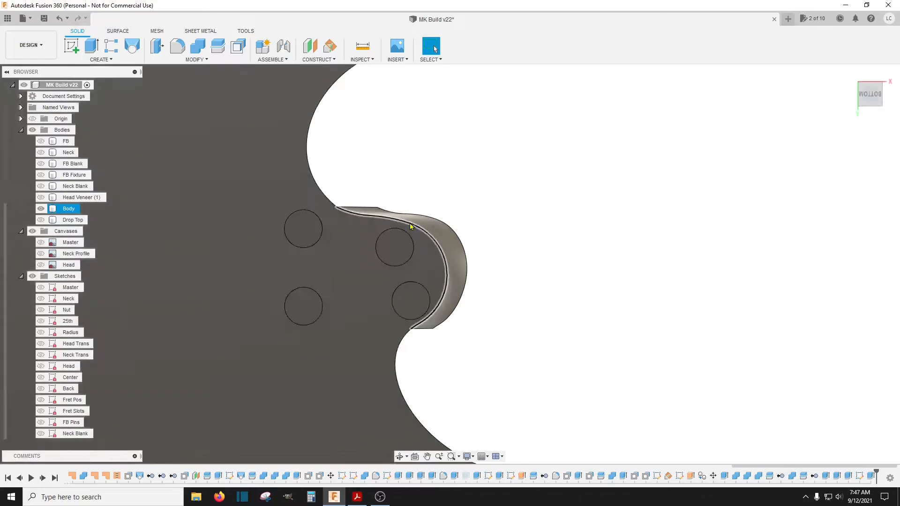
pyautogui.scroll(3, 389, 224)
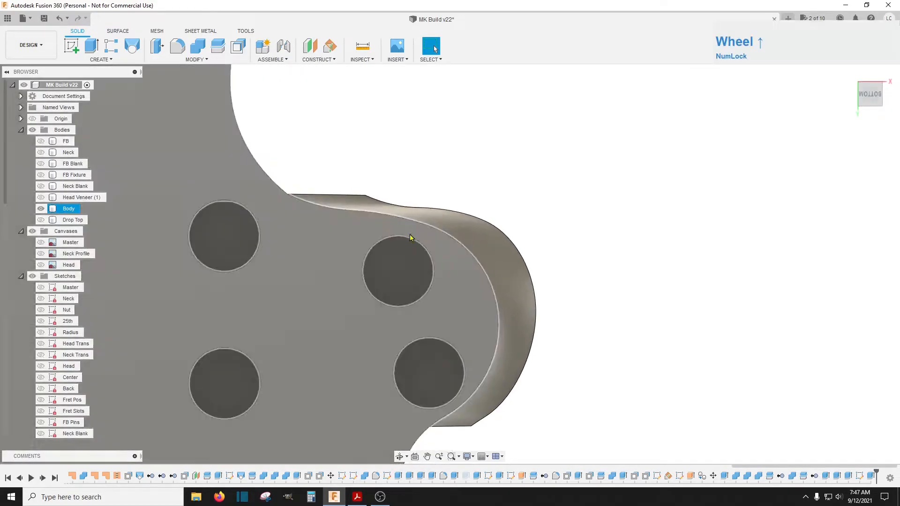
pyautogui.scroll(-3, 426, 221)
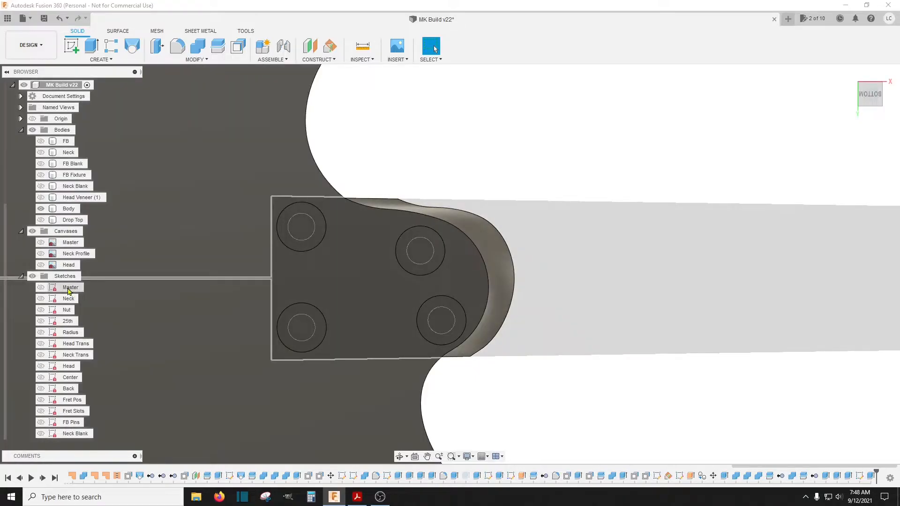
# Step: Reopen the Master sketch and move the screw circle below the centerline, farther from the neck's butt end, slightly toward the centerline and that end
pyautogui.rightClick(68, 290)
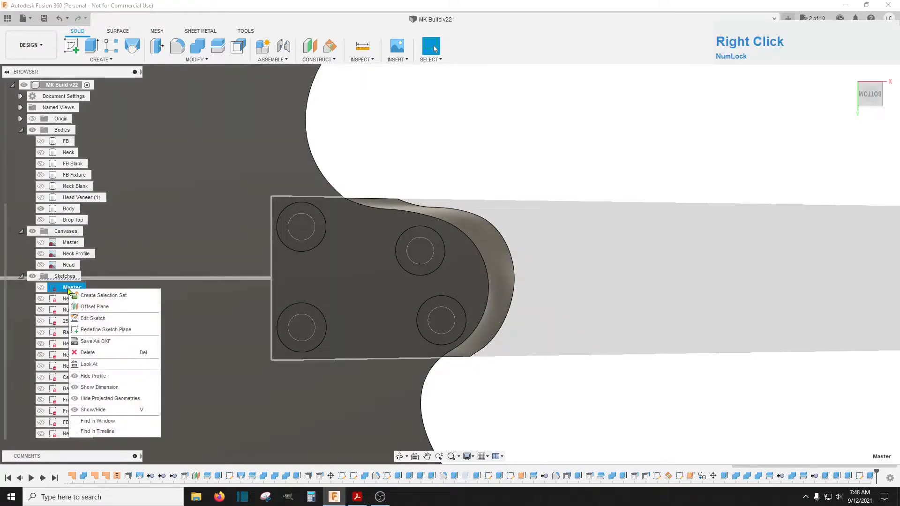
pyautogui.click(93, 318)
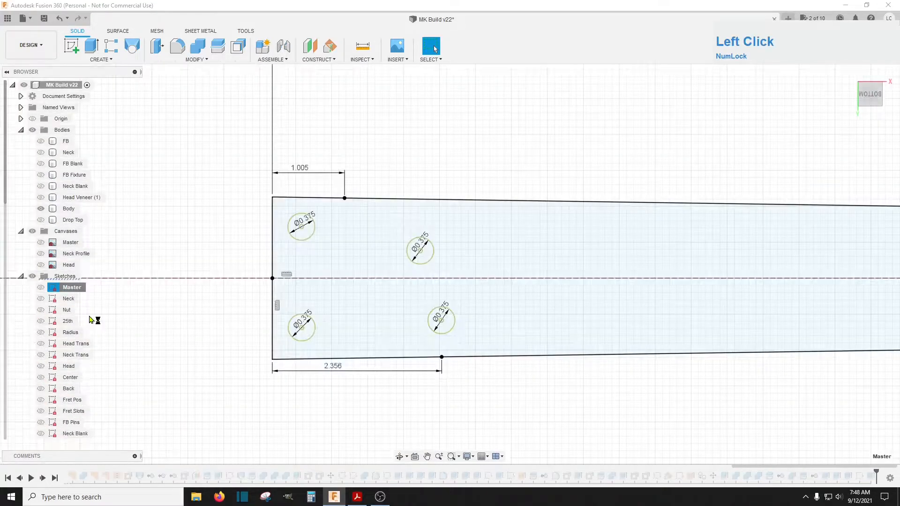
pyautogui.scroll(-1, 406, 298)
pyautogui.click(396, 301)
pyautogui.press('m')
pyautogui.moveTo(396, 301)
pyautogui.mouseDown()
pyautogui.moveTo(449, 338)
pyautogui.moveTo(435, 327)
pyautogui.mouseUp()
pyautogui.press('Return')
# Step: Fix the repositioned screw circle below the centerline and finish the Master sketch
pyautogui.moveTo(394, 291); pyautogui.dragTo(448, 338)
pyautogui.click(404, 46)
pyautogui.click(646, 46)
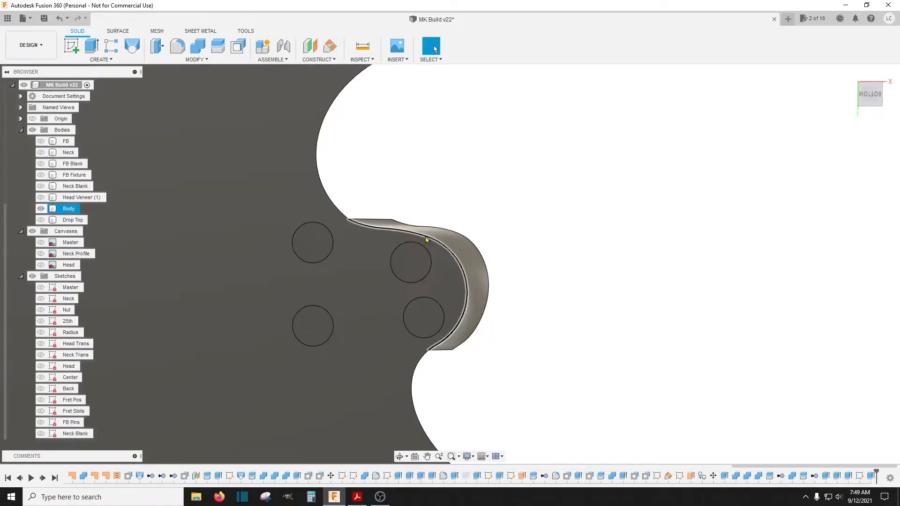
pyautogui.click(532, 279)
pyautogui.scroll(-2, 578, 294)
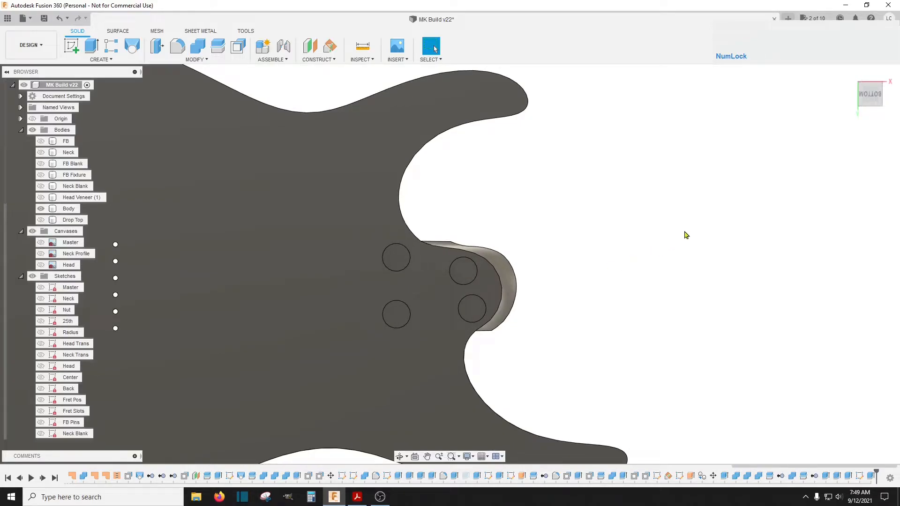
# Step: Show the Back Cavity sketch and turn the model to an angled view of the body's back
pyautogui.scroll(-1, 50, 327)
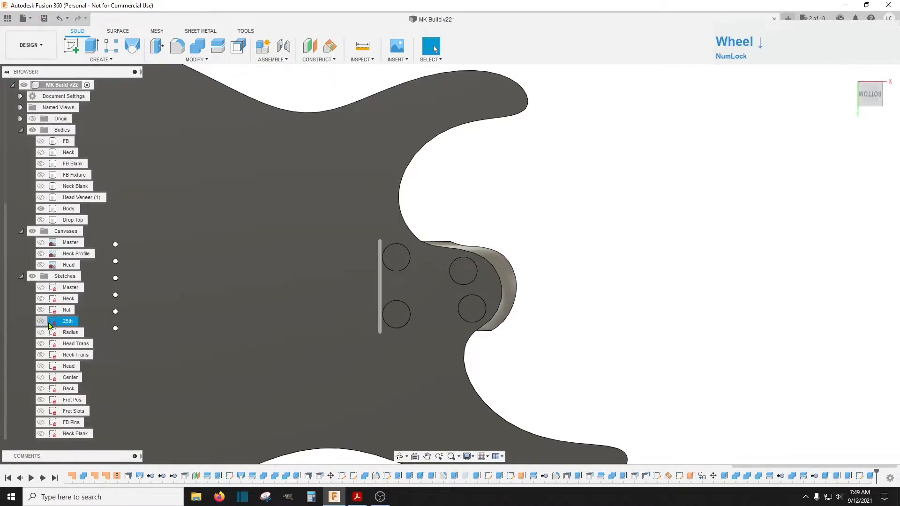
pyautogui.scroll(-3, 51, 328)
pyautogui.click(41, 354)
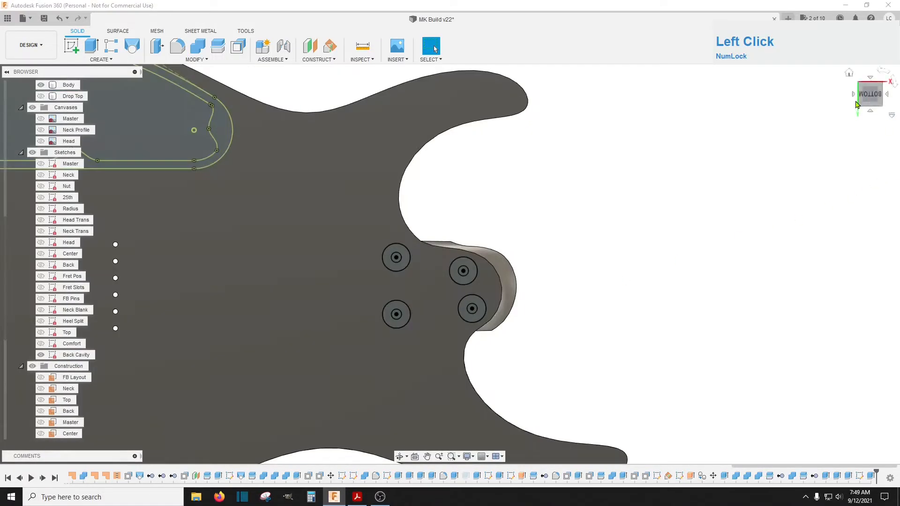
pyautogui.click(856, 104)
# Step: Extrude the four small circles inside the neck screw recesses as a cut through the body with extent All
pyautogui.press('e')
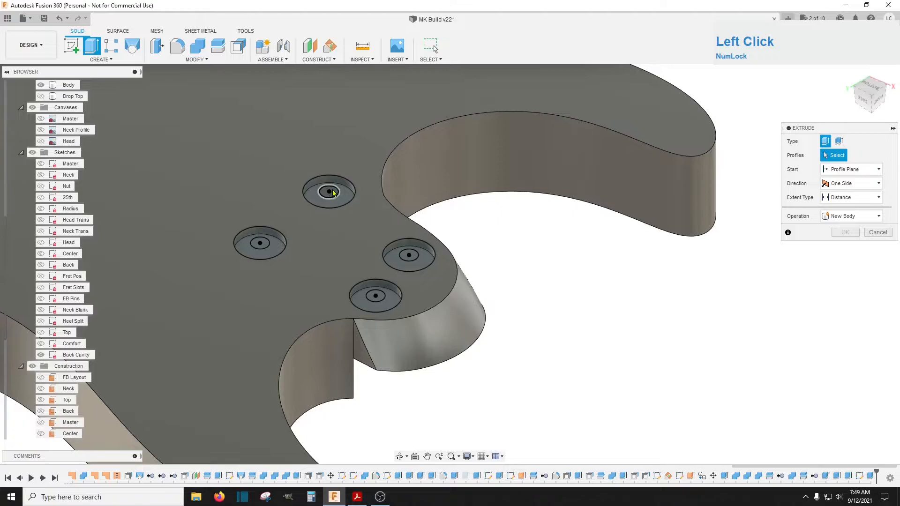
pyautogui.click(333, 193)
pyautogui.click(409, 256)
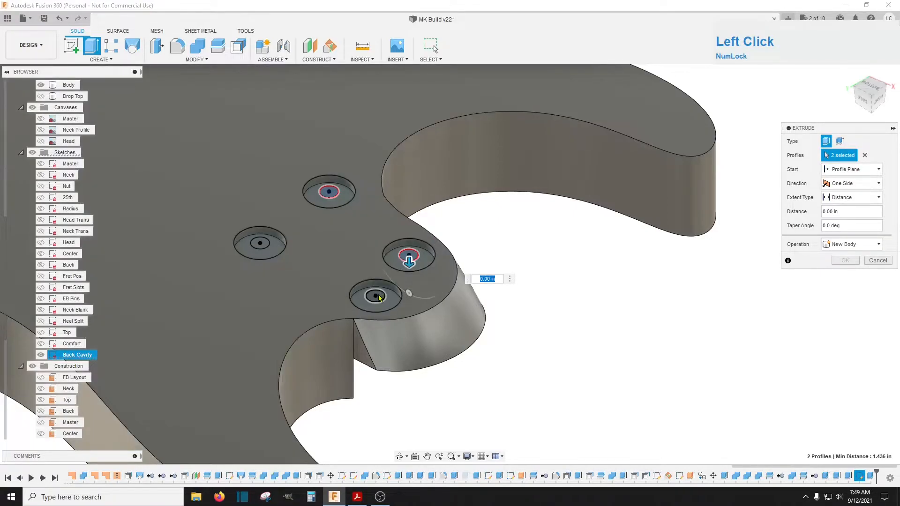
pyautogui.click(379, 296)
pyautogui.click(260, 245)
pyautogui.moveTo(260, 248); pyautogui.dragTo(260, 289)
pyautogui.click(846, 204)
pyautogui.click(846, 233)
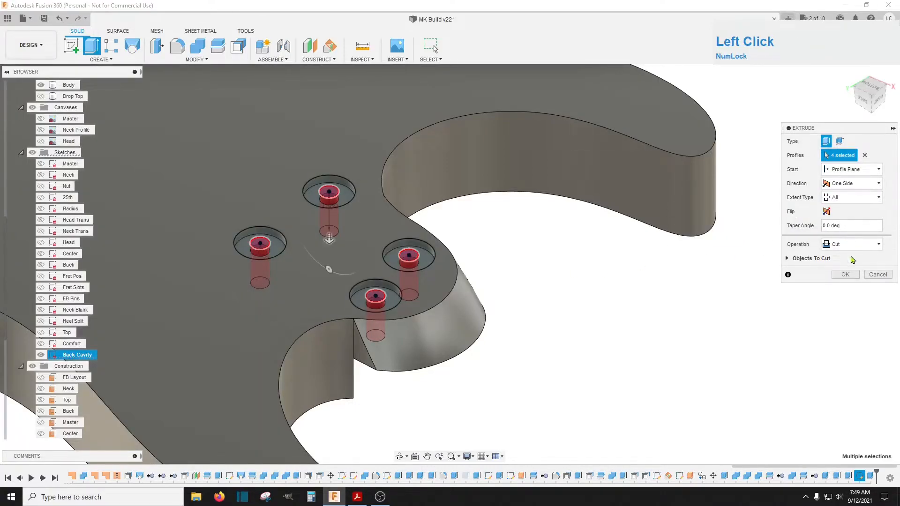
pyautogui.click(845, 275)
# Step: Extrude the inner control cavity profile as a cut through the body with extent All
pyautogui.scroll(-5, 793, 245)
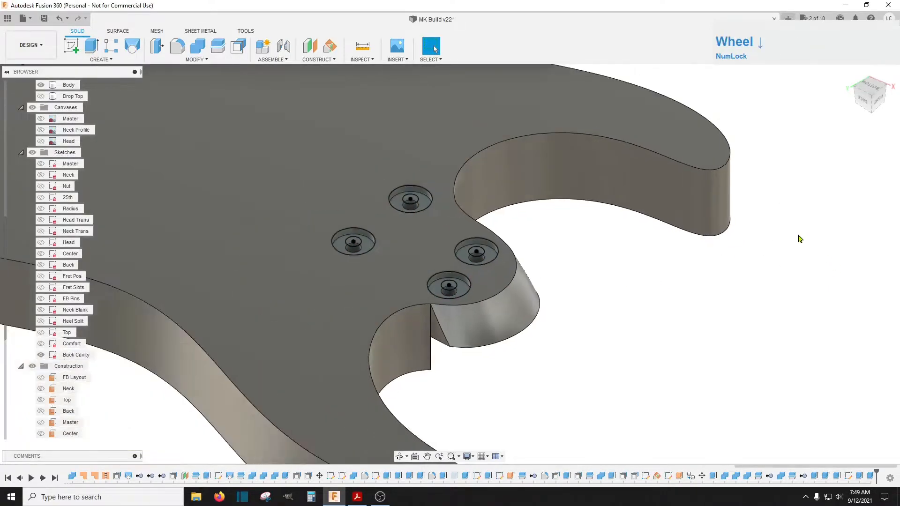
pyautogui.moveTo(794, 245); pyautogui.dragTo(717, 370, button='middle')
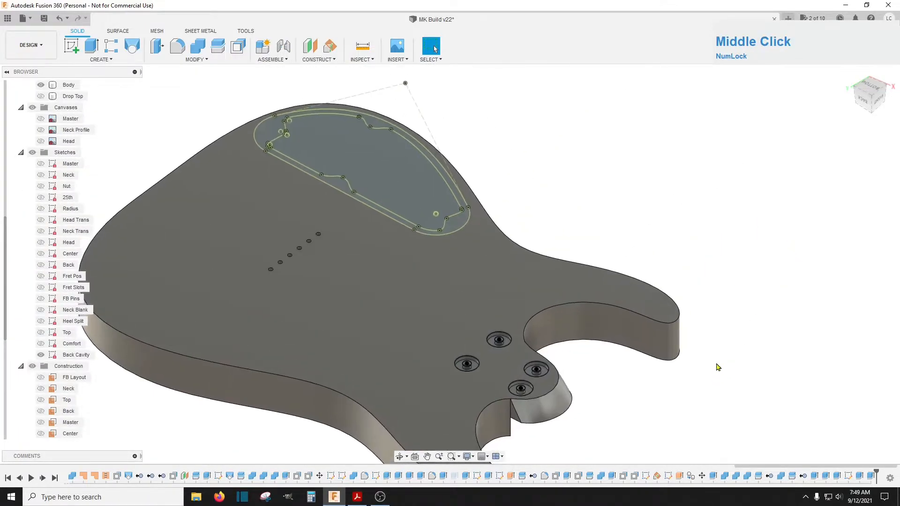
pyautogui.scroll(3, 499, 177)
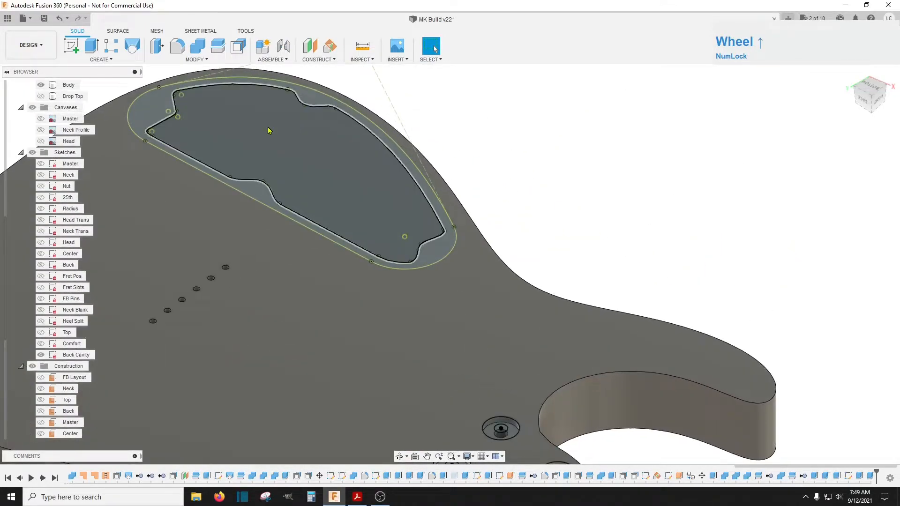
pyautogui.click(92, 46)
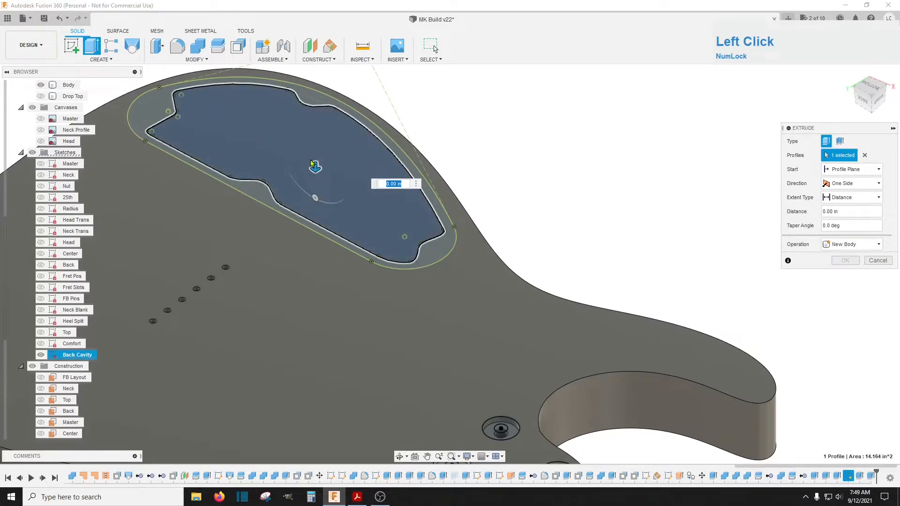
pyautogui.moveTo(311, 164); pyautogui.dragTo(314, 188)
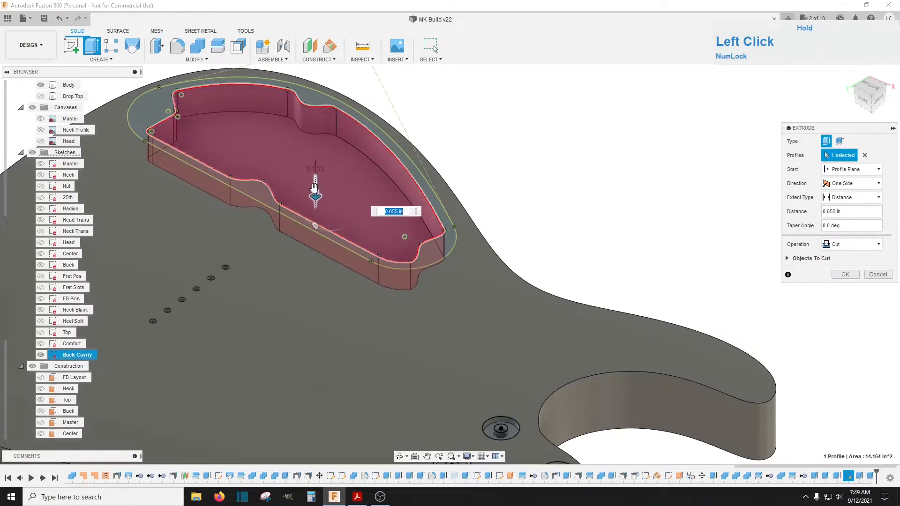
pyautogui.click(841, 198)
pyautogui.click(846, 233)
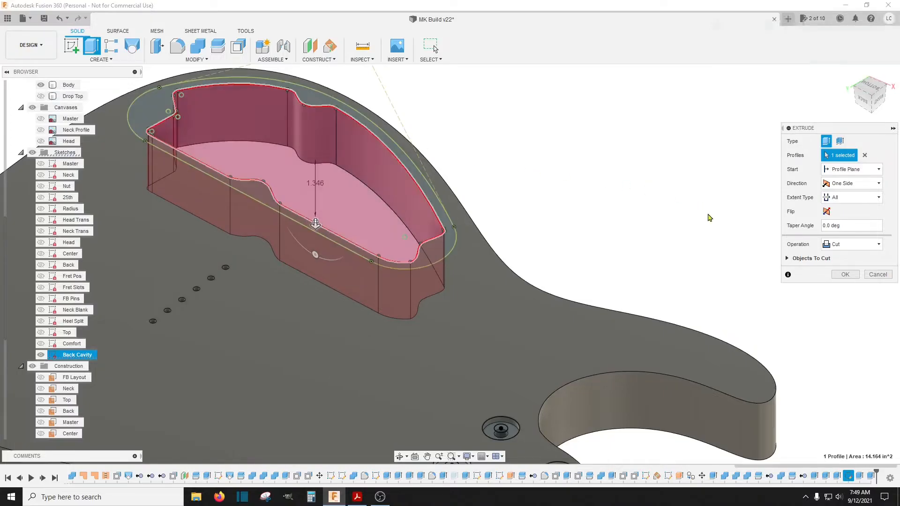
pyautogui.click(844, 275)
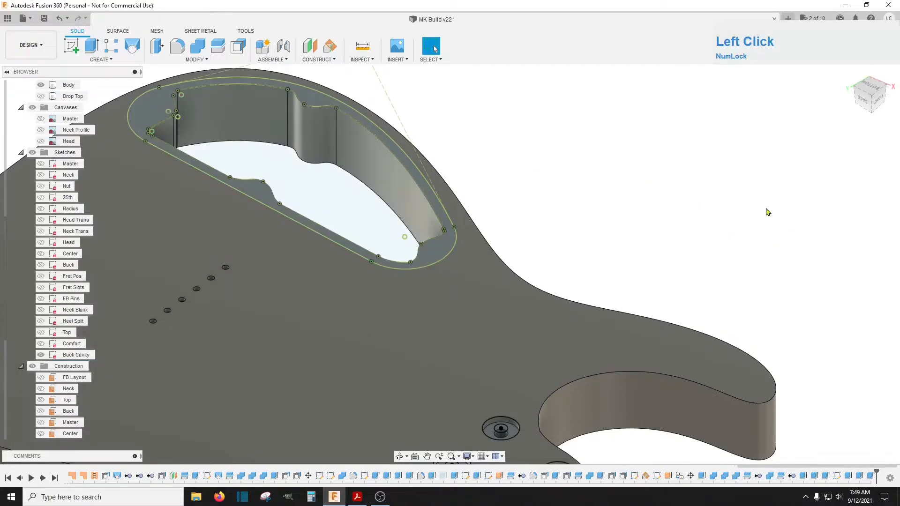
# Step: Hide the Body and extrude both control cavity profiles 0.125 in into the body's thickness as a new body
pyautogui.scroll(-2, 761, 208)
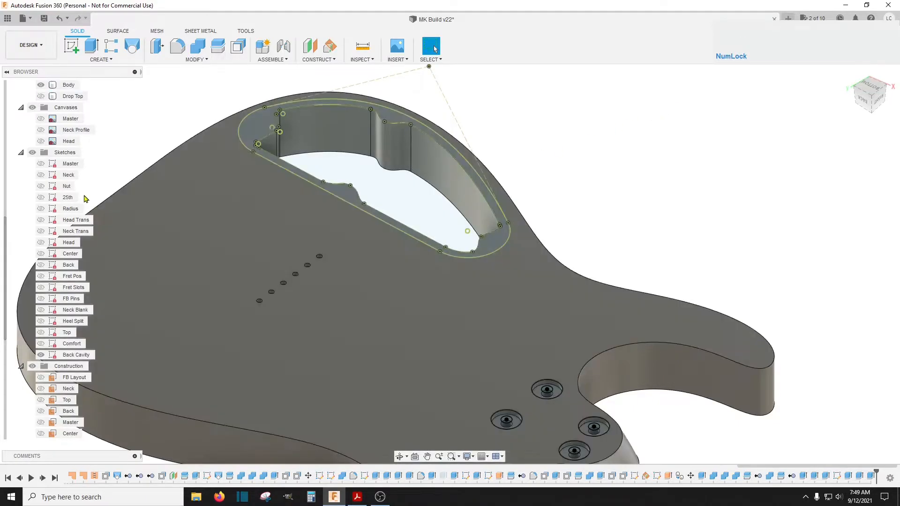
pyautogui.click(41, 85)
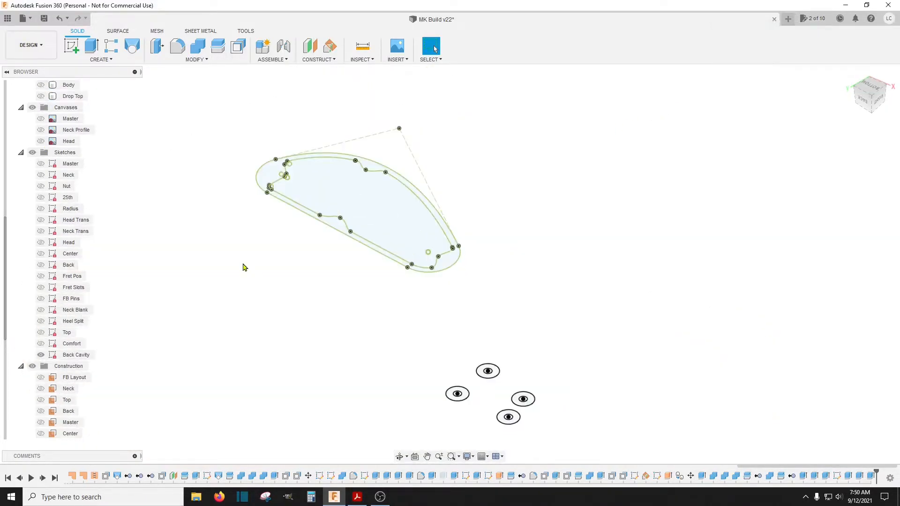
pyautogui.click(91, 45)
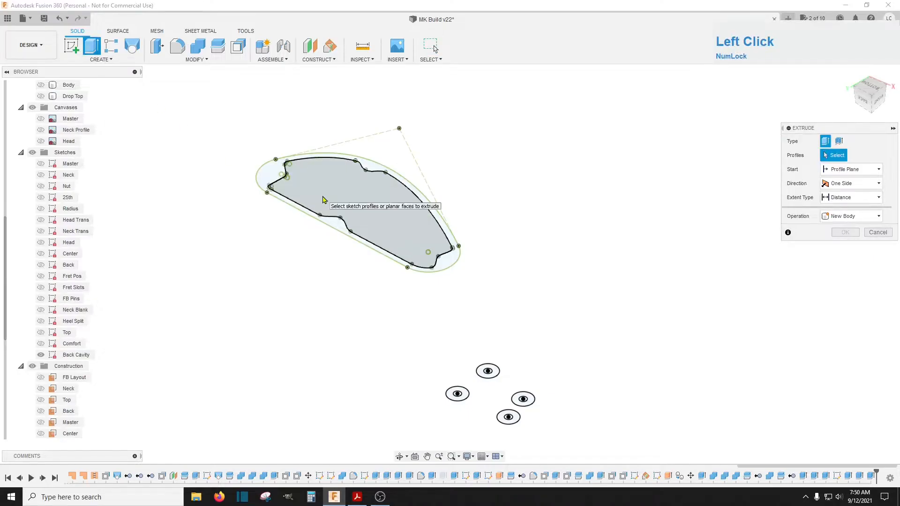
pyautogui.click(272, 179)
pyautogui.click(271, 181)
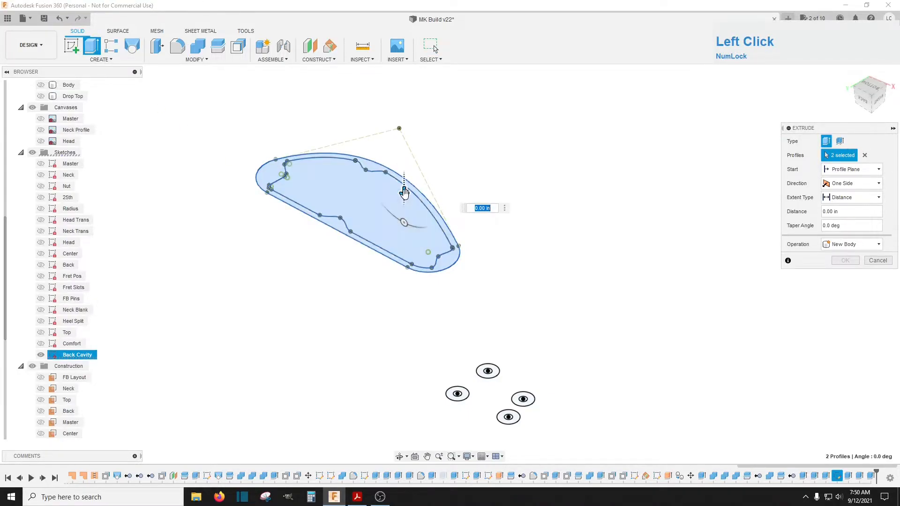
pyautogui.moveTo(404, 197); pyautogui.dragTo(403, 201)
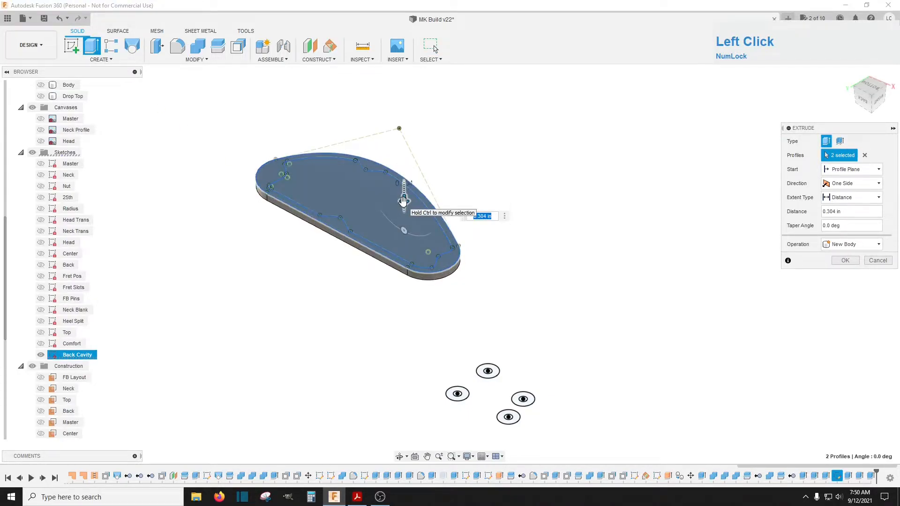
pyautogui.press('Return')
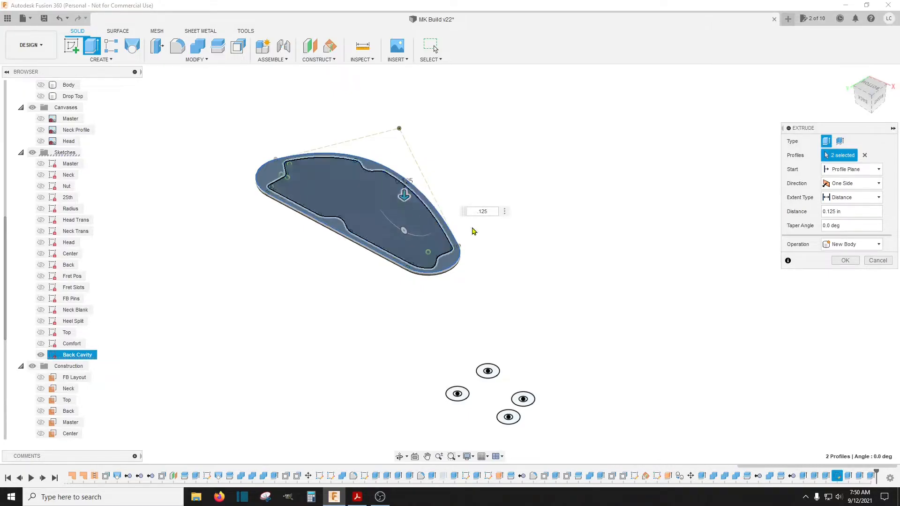
pyautogui.click(843, 260)
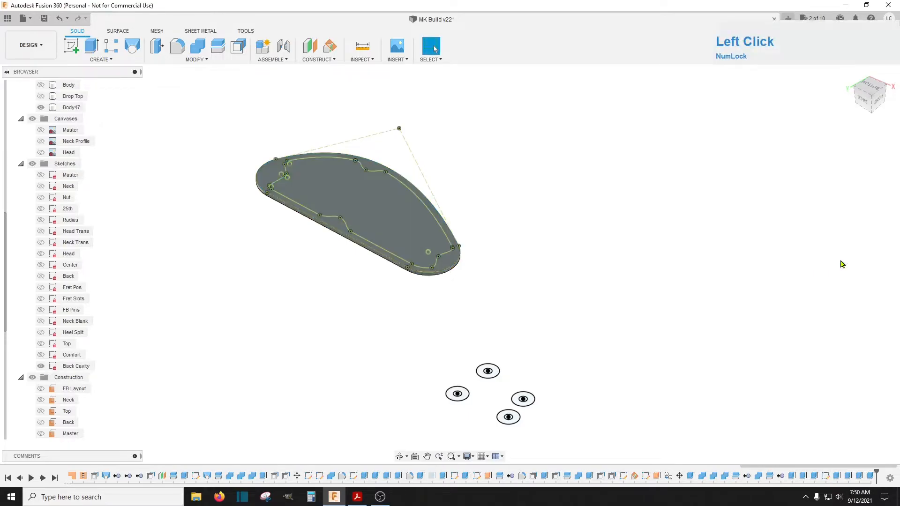
# Step: Rename the new cavity plate body as Control Cover
pyautogui.click(75, 108)
pyautogui.doubleClick(76, 109)
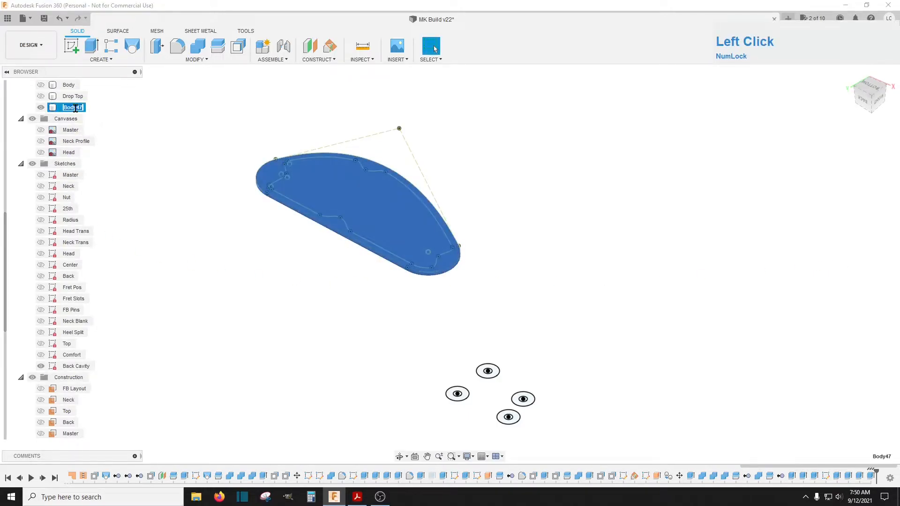
pyautogui.write('Control')
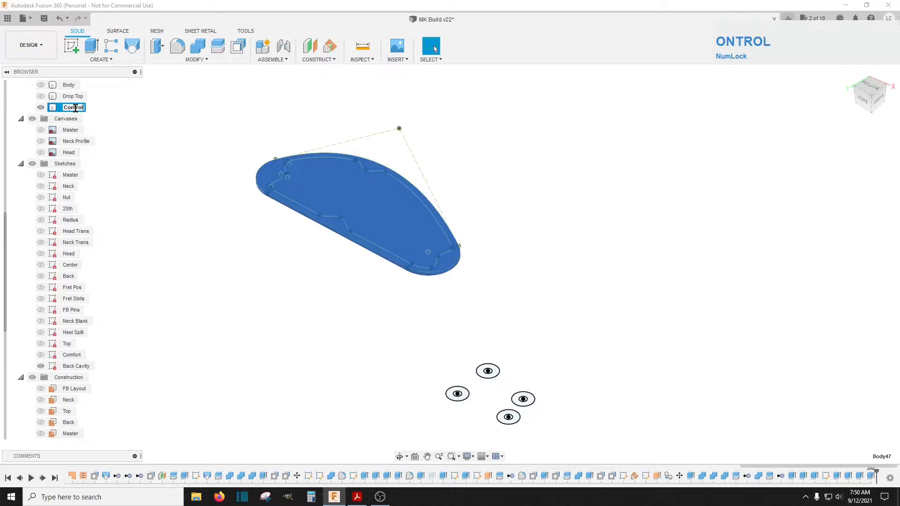
pyautogui.press('shift')
pyautogui.press('Return')
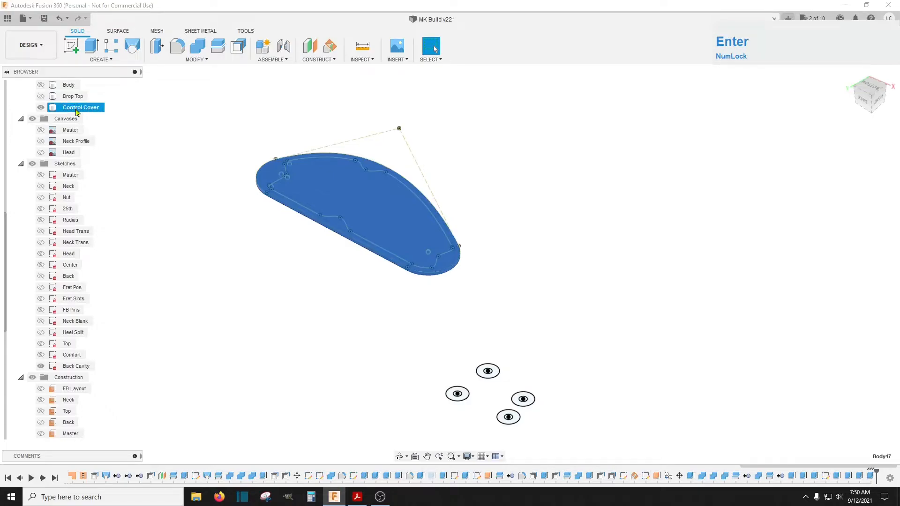
# Step: Show the Body, cut the Control Cover out of it with Combine while keeping the tool, and hide the Back Cavity sketch
pyautogui.click(40, 85)
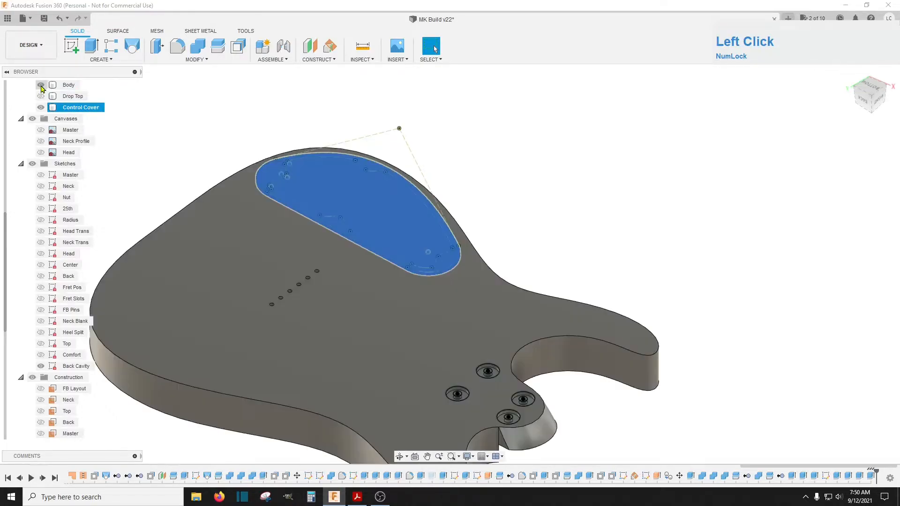
pyautogui.click(187, 116)
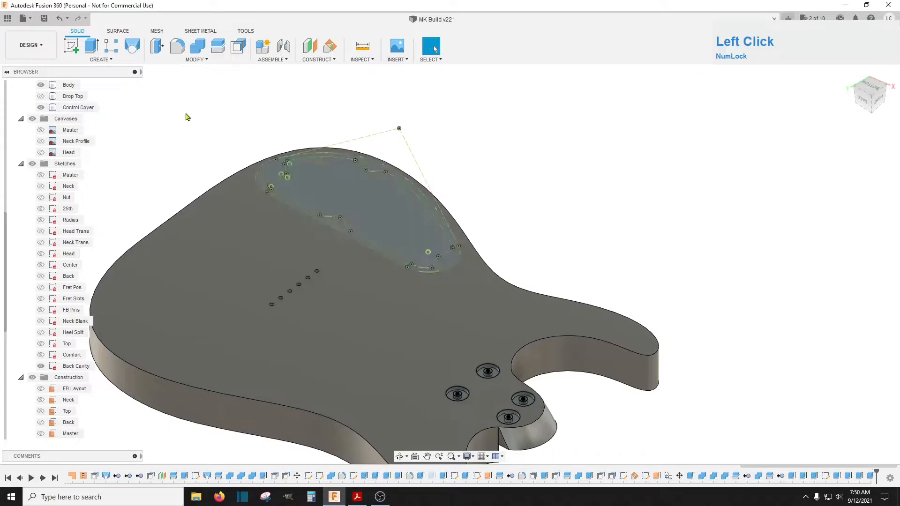
pyautogui.click(200, 53)
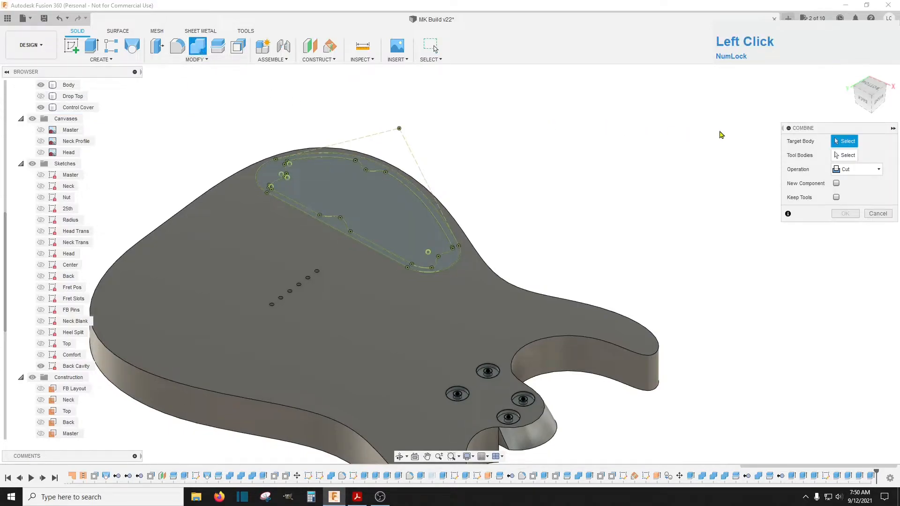
pyautogui.click(342, 359)
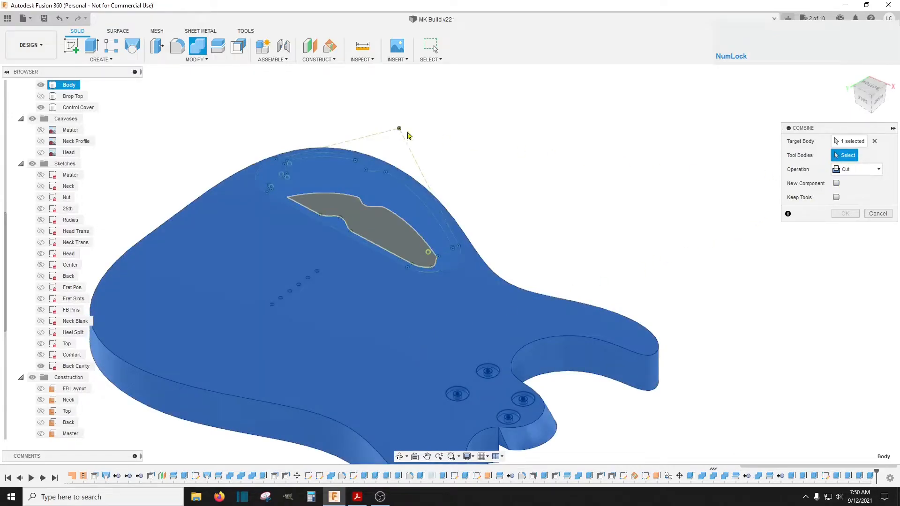
pyautogui.click(84, 110)
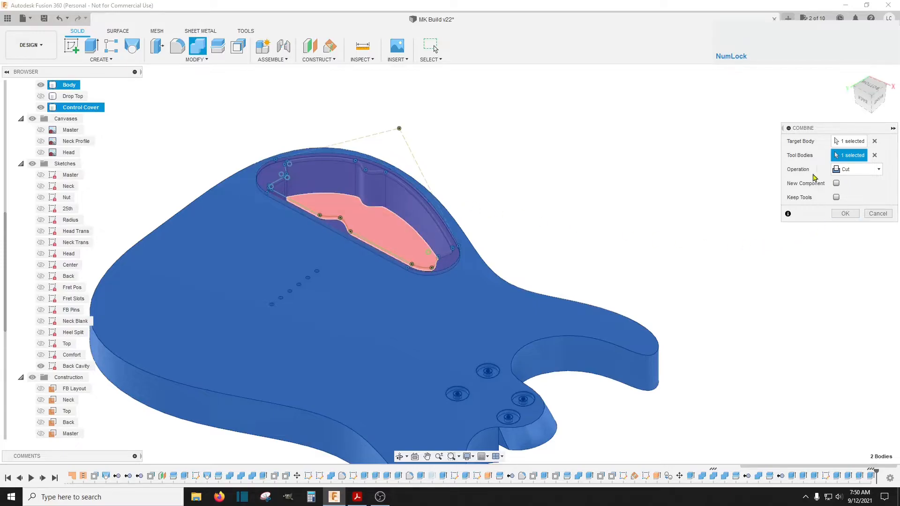
pyautogui.click(837, 199)
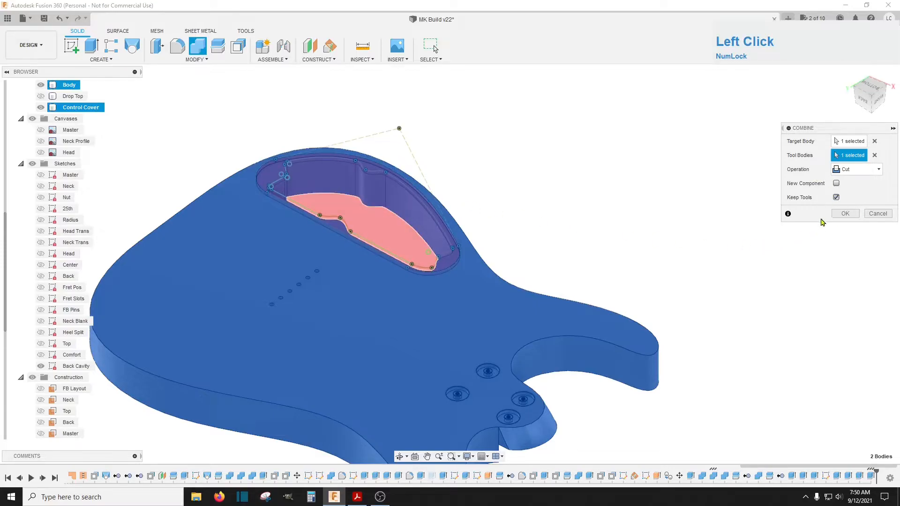
pyautogui.click(842, 214)
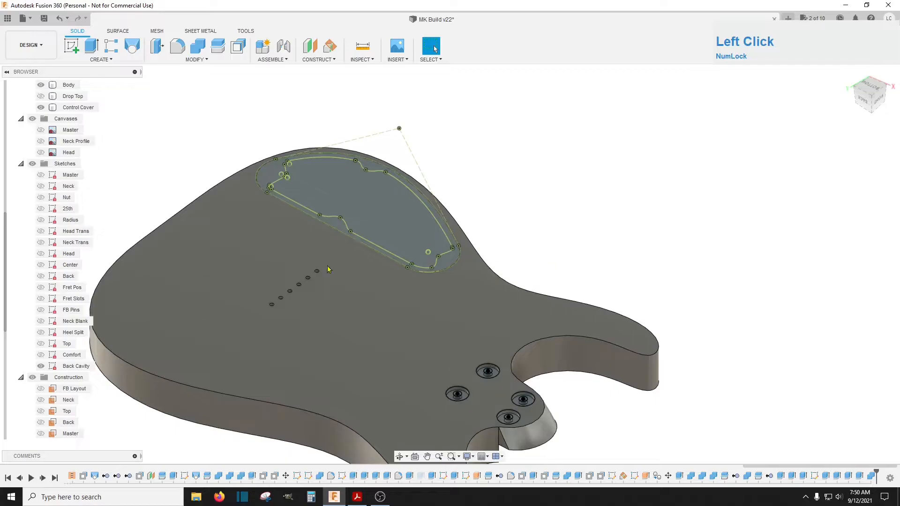
pyautogui.click(41, 366)
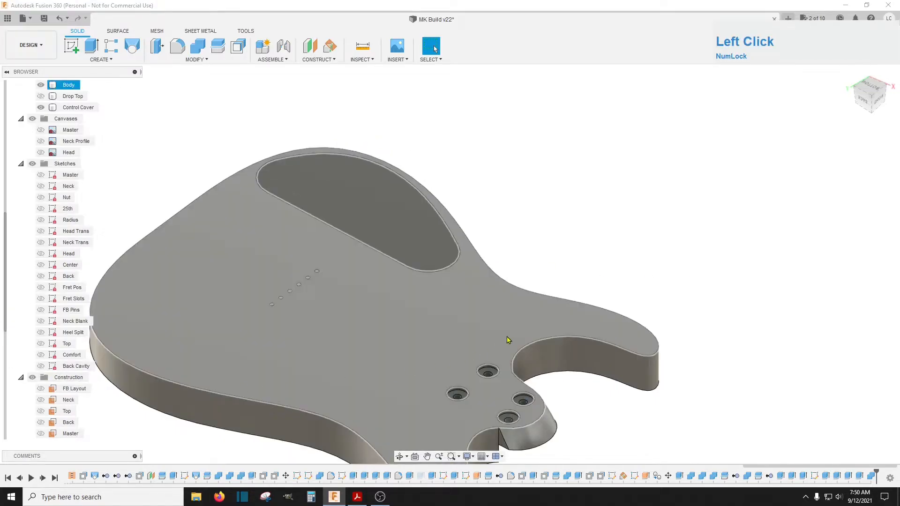
# Step: Toggle the Control Cover's visibility to inspect the recess cut into the body
pyautogui.scroll(-2, 563, 277)
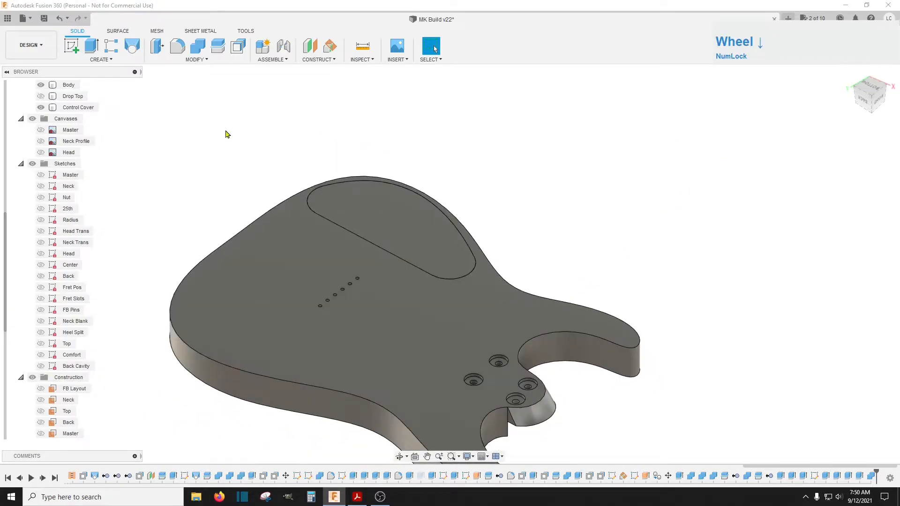
pyautogui.click(70, 107)
pyautogui.click(42, 108)
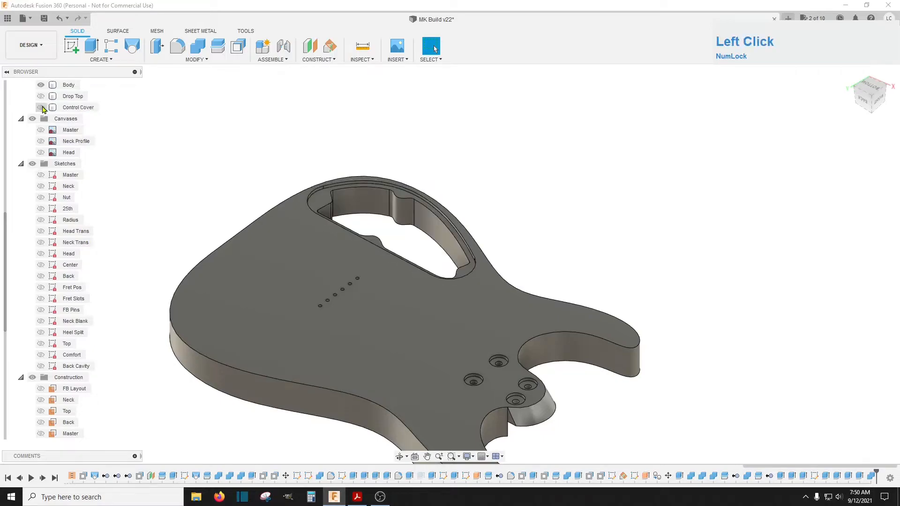
pyautogui.click(43, 108)
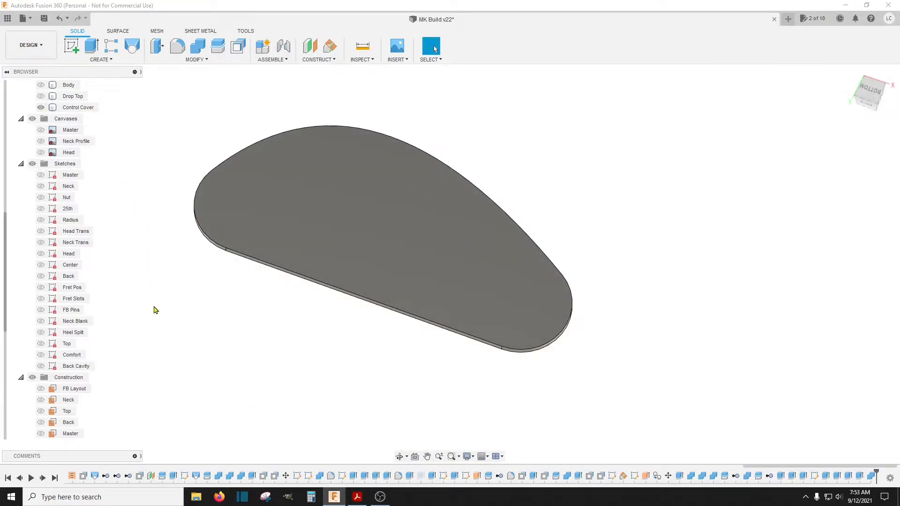
# Step: Open the Back Cavity sketch for editing and unfix the control cavity geometry
pyautogui.rightClick(78, 368)
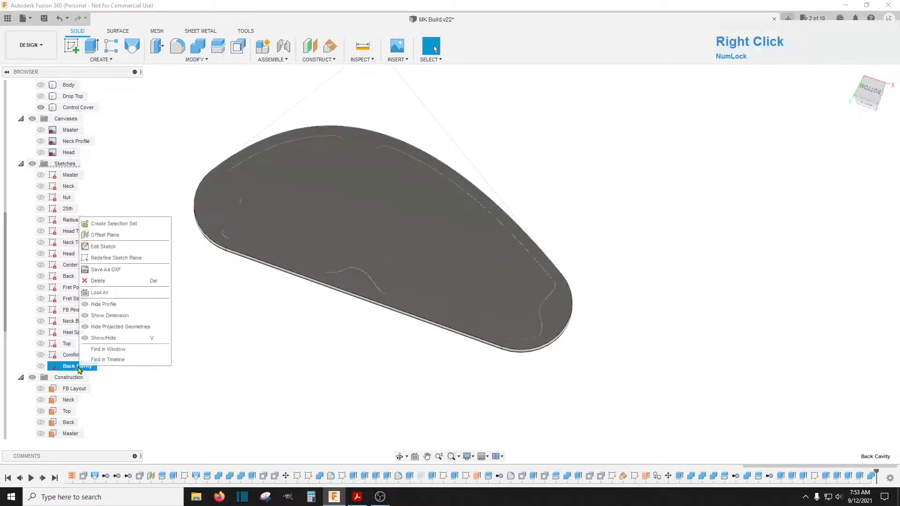
pyautogui.click(117, 247)
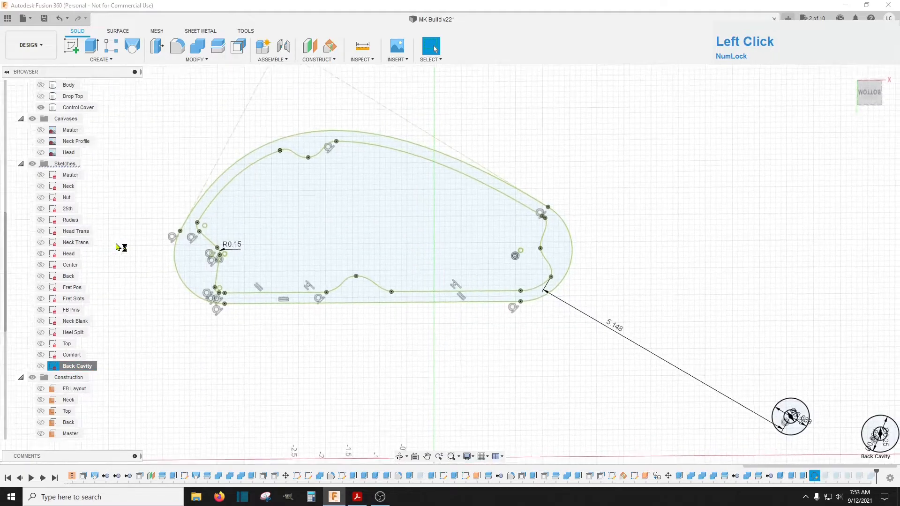
pyautogui.scroll(-3, 669, 343)
pyautogui.moveTo(300, 147)
pyautogui.mouseDown()
pyautogui.moveTo(318, 187)
pyautogui.moveTo(588, 338)
pyautogui.moveTo(636, 343)
pyautogui.mouseUp()
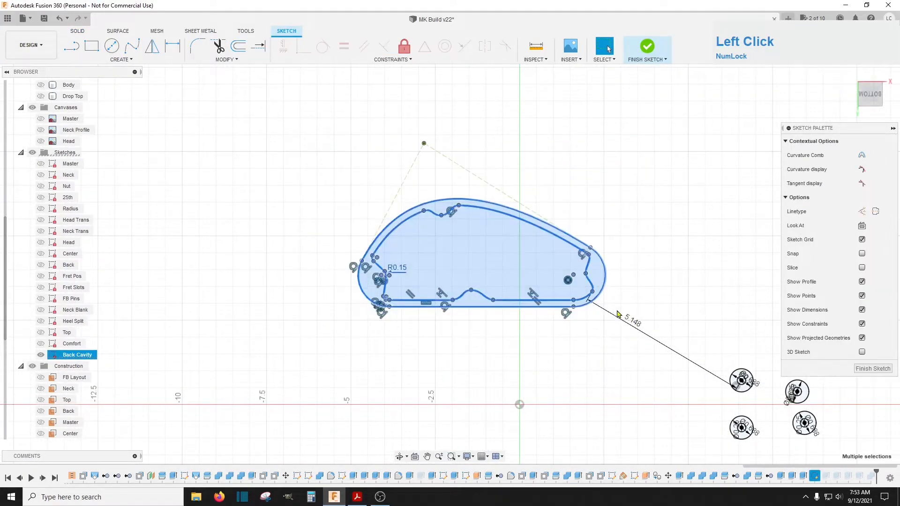
pyautogui.click(425, 132)
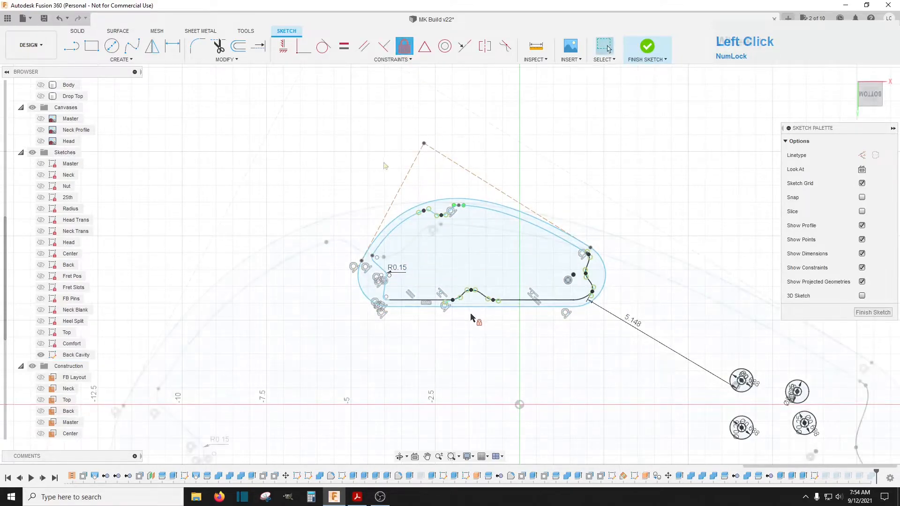
# Step: Draw a 0.125 in diameter screw-hole circle in the tab along the cavity's curved outer edge
pyautogui.scroll(5, 385, 166)
pyautogui.click(112, 46)
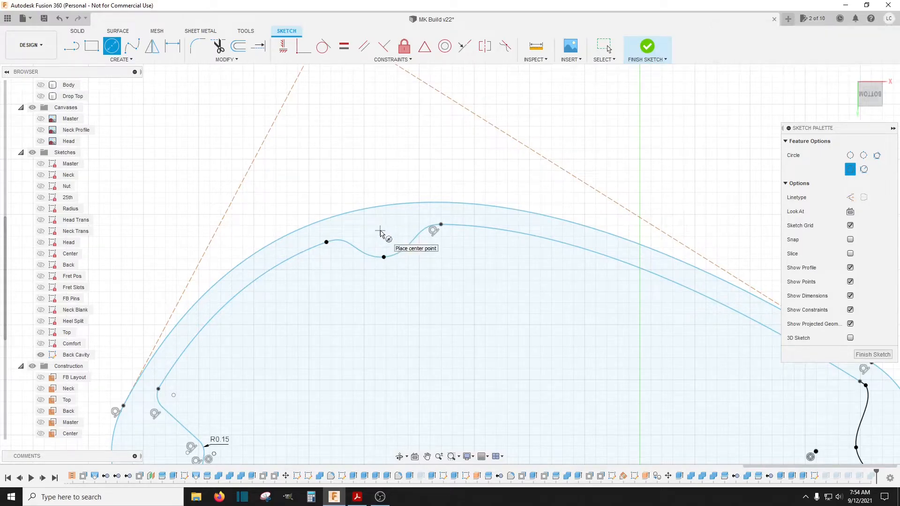
pyautogui.click(380, 231)
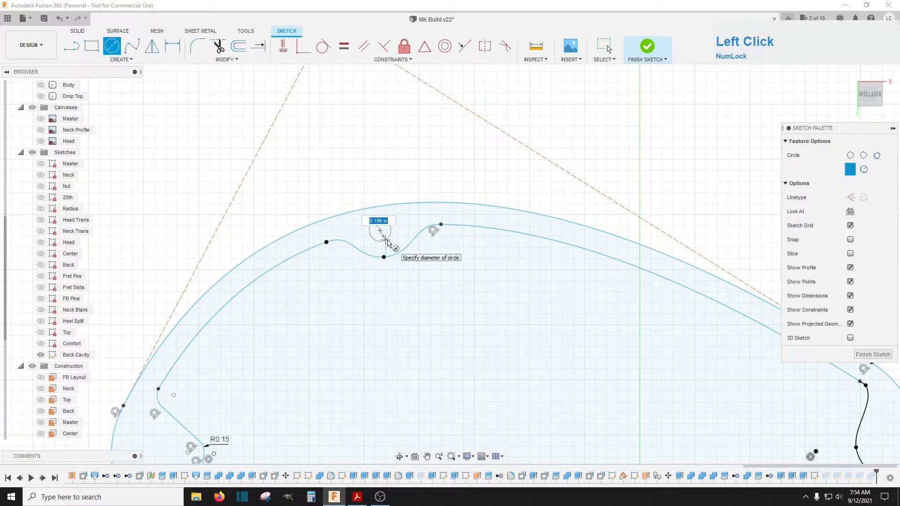
pyautogui.press('BackSpace')
pyautogui.press('Return')
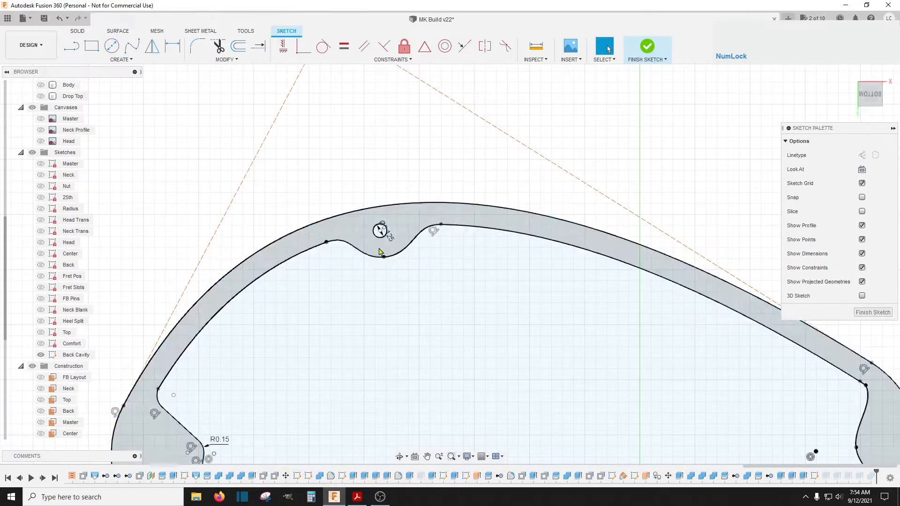
# Step: Draw 0.125 in diameter screw-hole circles in the cavity's neck-side end tab and in the tab along its straight edge
pyautogui.scroll(-5, 283, 258)
pyautogui.rightClick(553, 295)
pyautogui.click(553, 266)
pyautogui.scroll(6, 504, 313)
pyautogui.click(509, 305)
pyautogui.write('.125')
pyautogui.press('Return')
pyautogui.scroll(5, 345, 319)
pyautogui.click(347, 313)
pyautogui.write('.125')
pyautogui.press('Return')
pyautogui.scroll(-5, 355, 320)
pyautogui.click(112, 46)
pyautogui.click(249, 308)
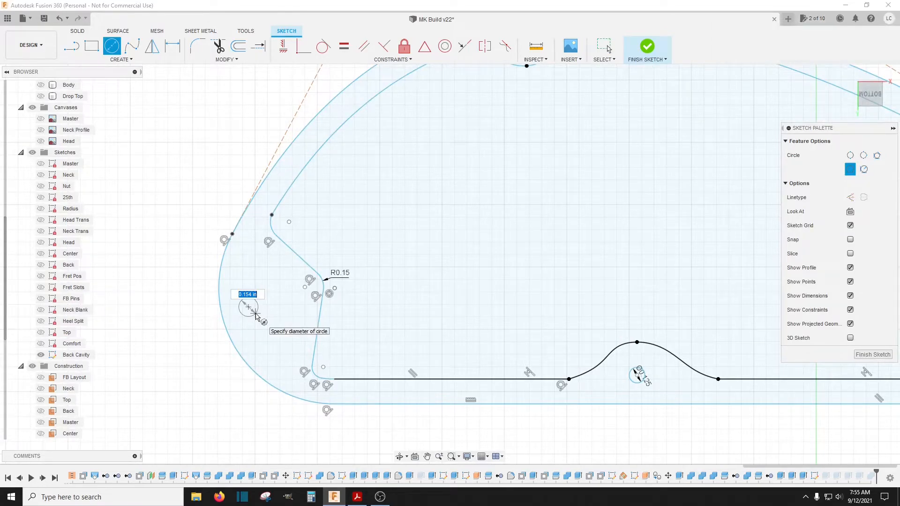
pyautogui.press('Escape')
pyautogui.click(68, 120)
pyautogui.press('v')
pyautogui.click(40, 153)
# Step: Draw a 0.125 in diameter screw-hole circle in the cavity's end tab farthest from the neck
pyautogui.click(111, 45)
pyautogui.click(247, 306)
pyautogui.write('.125')
pyautogui.press('Return')
# Step: Fix all the control cavity geometry, including the four new circles, and finish the Back Cavity sketch
pyautogui.scroll(-6, 492, 377)
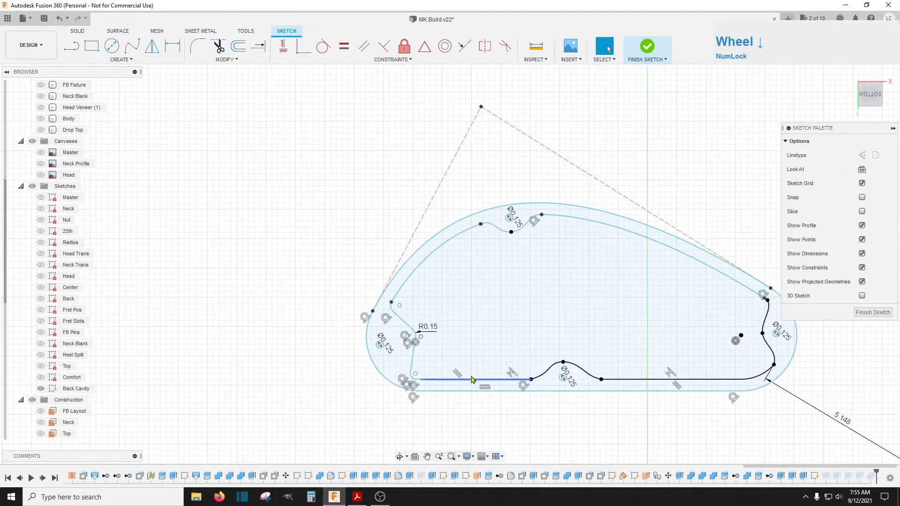
pyautogui.moveTo(358, 214)
pyautogui.mouseDown()
pyautogui.moveTo(678, 434)
pyautogui.moveTo(736, 437)
pyautogui.mouseUp()
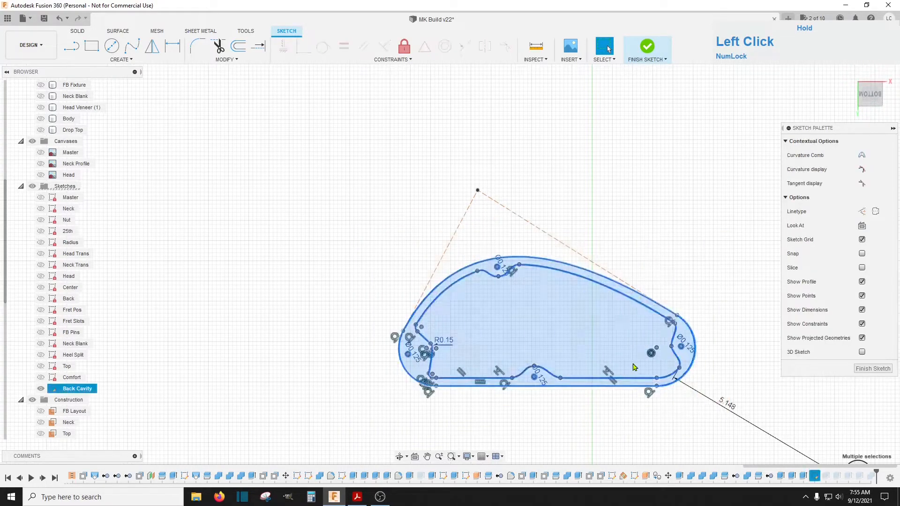
pyautogui.press('Escape')
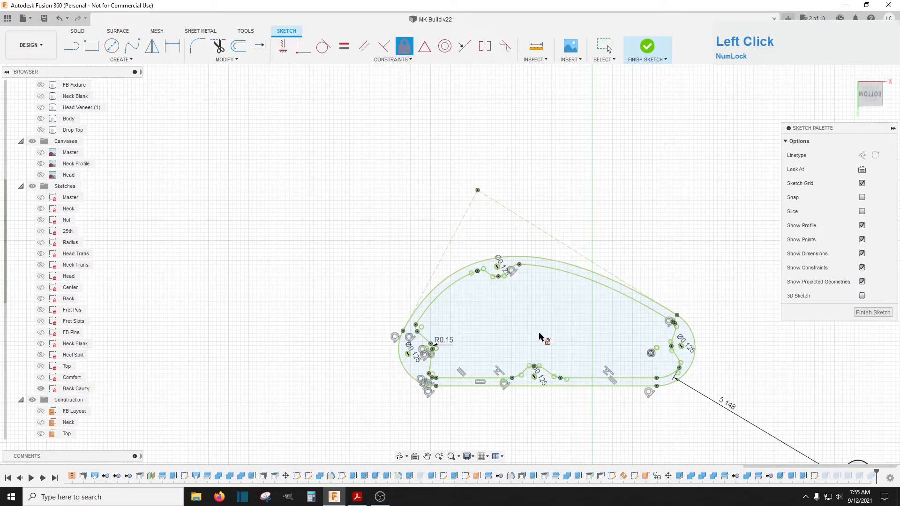
pyautogui.click(872, 312)
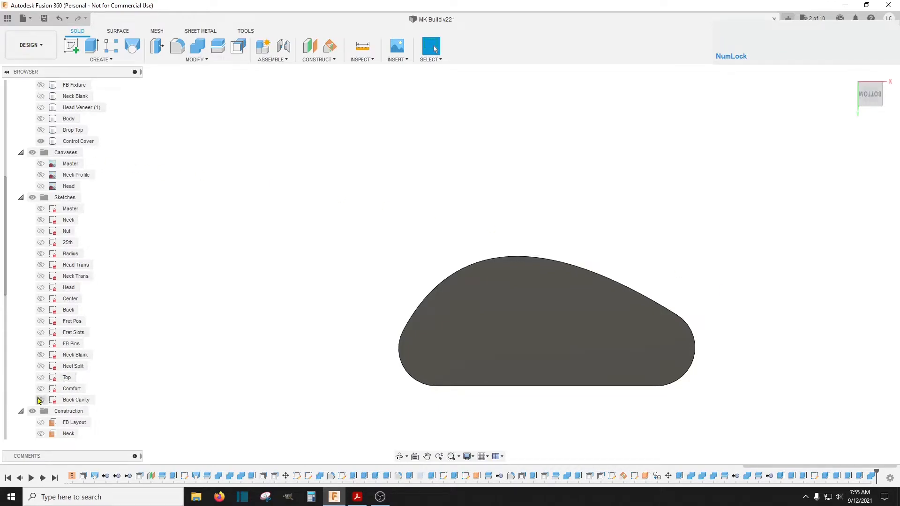
# Step: Show the Back Cavity sketch, extrude its four small screw-hole circles as a cut through the Control Cover, and hide the sketch again
pyautogui.click(40, 399)
pyautogui.moveTo(868, 93); pyautogui.dragTo(860, 106)
pyautogui.scroll(-3, 473, 91)
pyautogui.scroll(5, 524, 334)
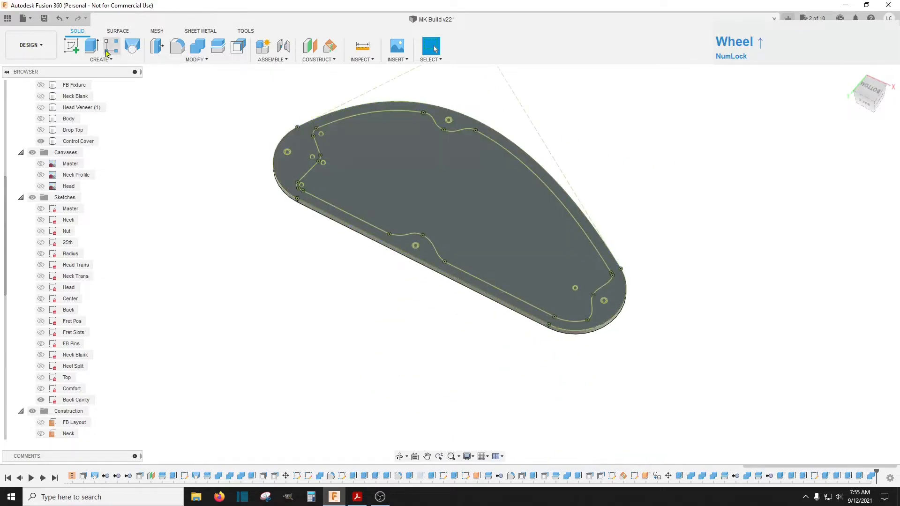
pyautogui.click(91, 45)
pyautogui.scroll(3, 416, 113)
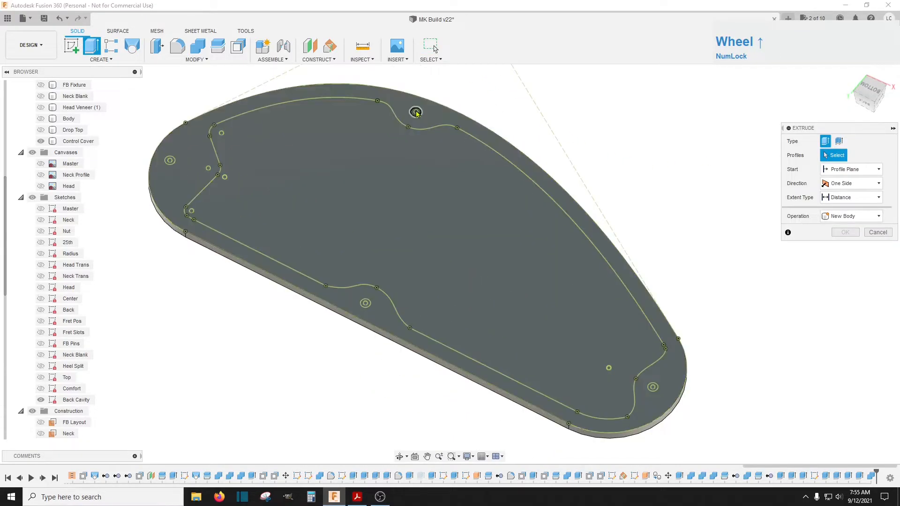
pyautogui.click(416, 112)
pyautogui.click(653, 386)
pyautogui.click(365, 304)
pyautogui.click(170, 161)
pyautogui.moveTo(169, 168); pyautogui.dragTo(169, 187)
pyautogui.moveTo(868, 96)
pyautogui.mouseDown()
pyautogui.moveTo(870, 83)
pyautogui.moveTo(867, 134)
pyautogui.mouseUp()
pyautogui.click(851, 198)
pyautogui.click(840, 232)
pyautogui.click(846, 274)
pyautogui.click(41, 400)
# Step: Toggle the visibility of the Control Cover, Body and Drop Top to examine how the cover and its screw holes fit
pyautogui.click(42, 142)
pyautogui.click(42, 142)
pyautogui.click(40, 119)
pyautogui.scroll(-3, 413, 196)
pyautogui.click(41, 130)
pyautogui.scroll(2, 55, 115)
pyautogui.click(41, 119)
pyautogui.click(41, 131)
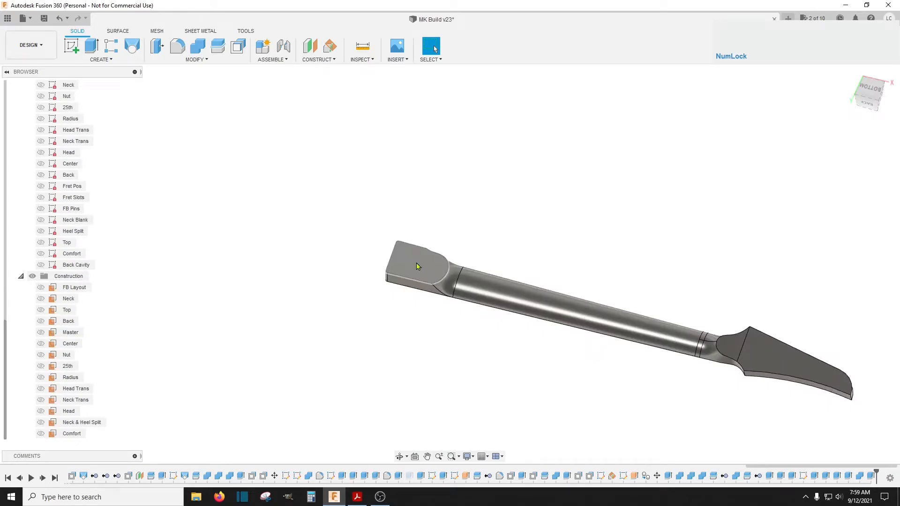
# Step: Create a sketch on the flat back face of the neck heel and show the Master sketch
pyautogui.rightClick(417, 266)
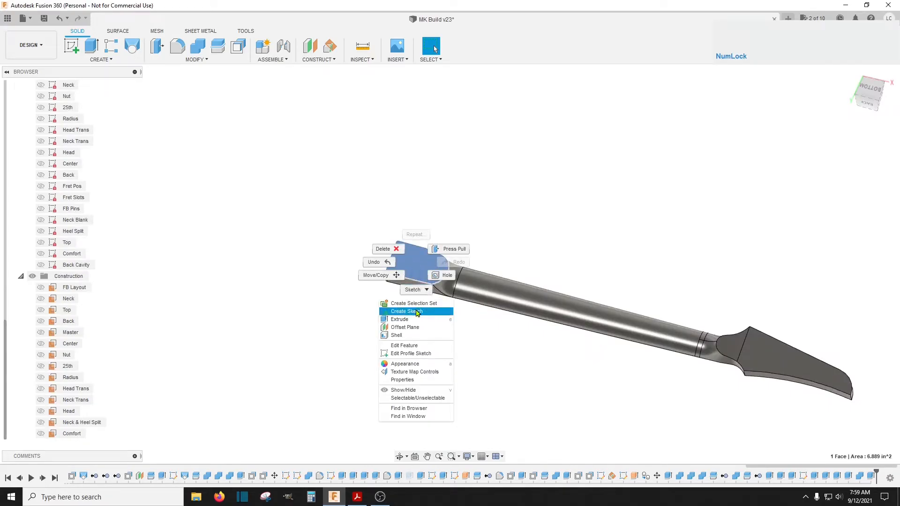
pyautogui.click(416, 312)
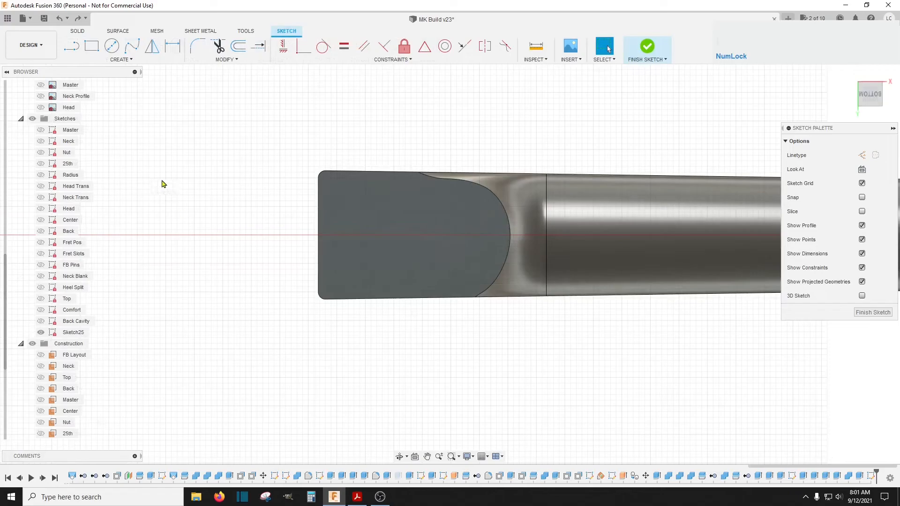
pyautogui.click(41, 130)
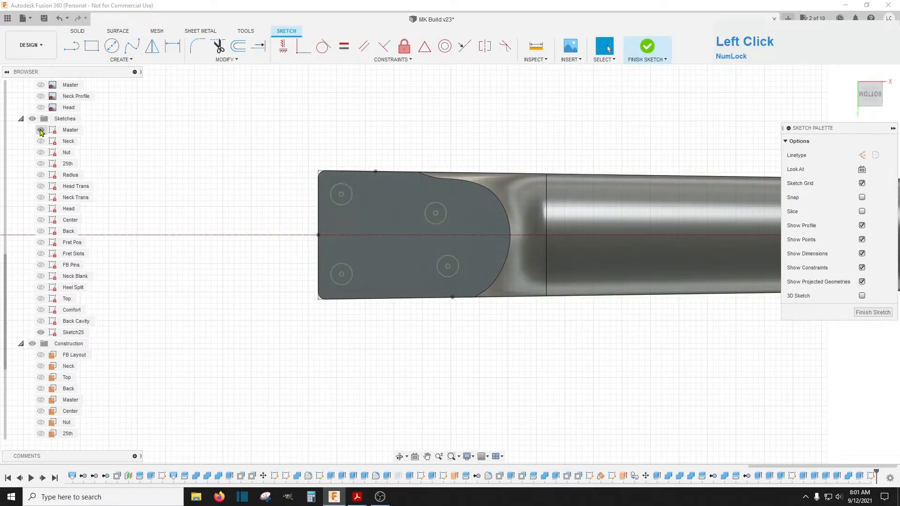
# Step: Project the four outer neck screw circles from the Master sketch onto the heel sketch and finish it
pyautogui.press('p')
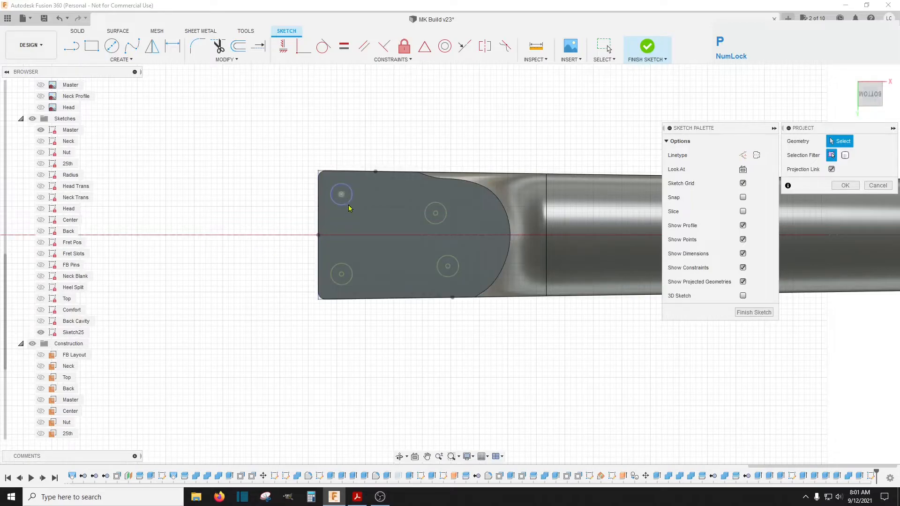
pyautogui.click(347, 206)
pyautogui.click(432, 224)
pyautogui.click(439, 265)
pyautogui.click(346, 273)
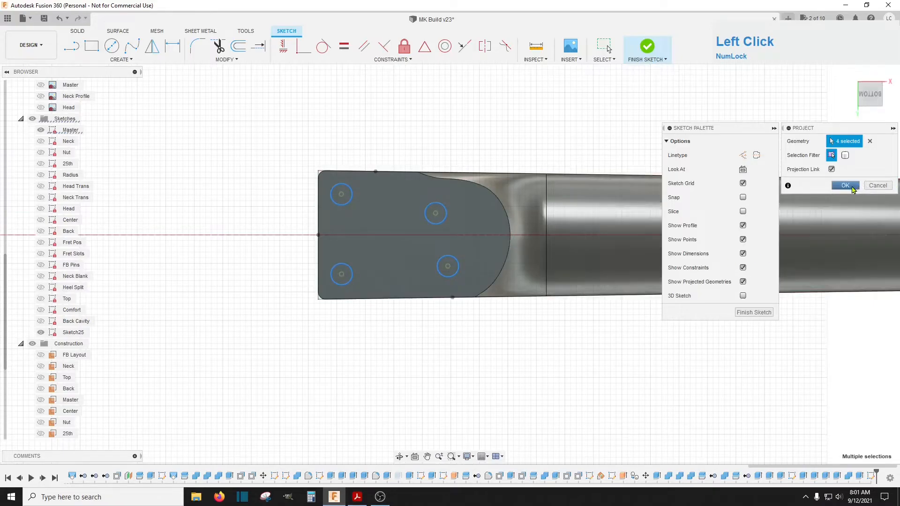
pyautogui.click(849, 186)
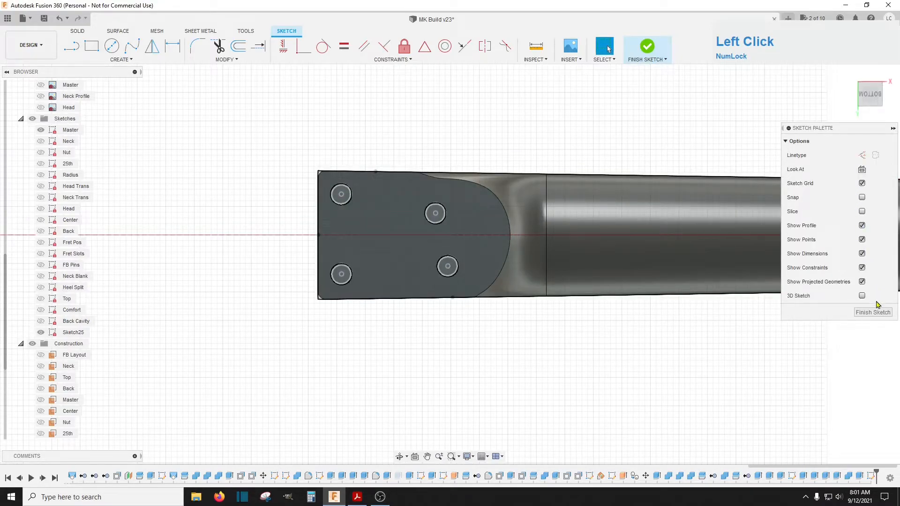
pyautogui.click(876, 312)
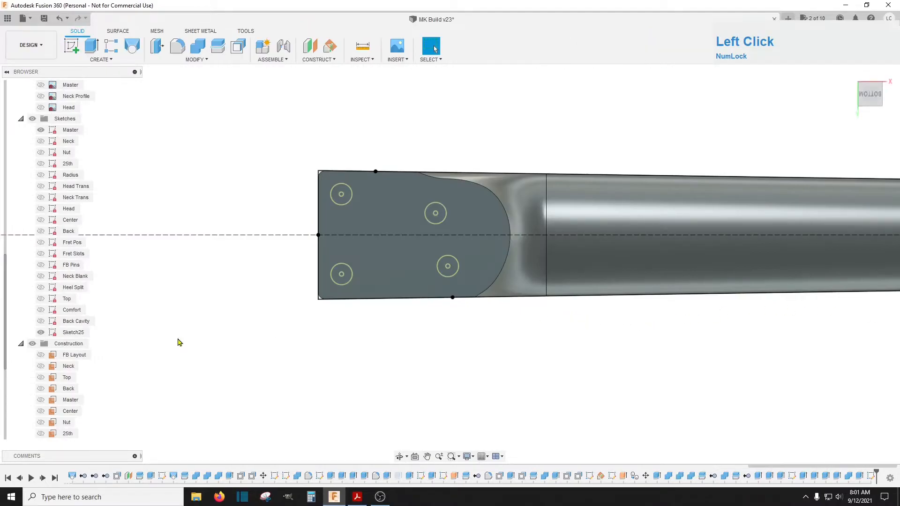
# Step: Rename the new neck heel sketch as Bolt Holes
pyautogui.doubleClick(73, 333)
pyautogui.write('N')
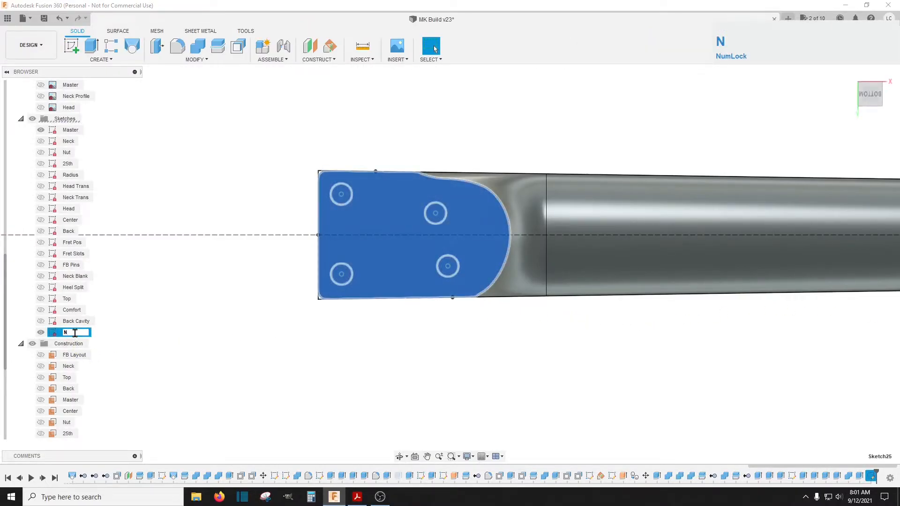
pyautogui.write('olt Holes')
pyautogui.press('Return')
pyautogui.scroll(-2, 123, 337)
pyautogui.click(852, 114)
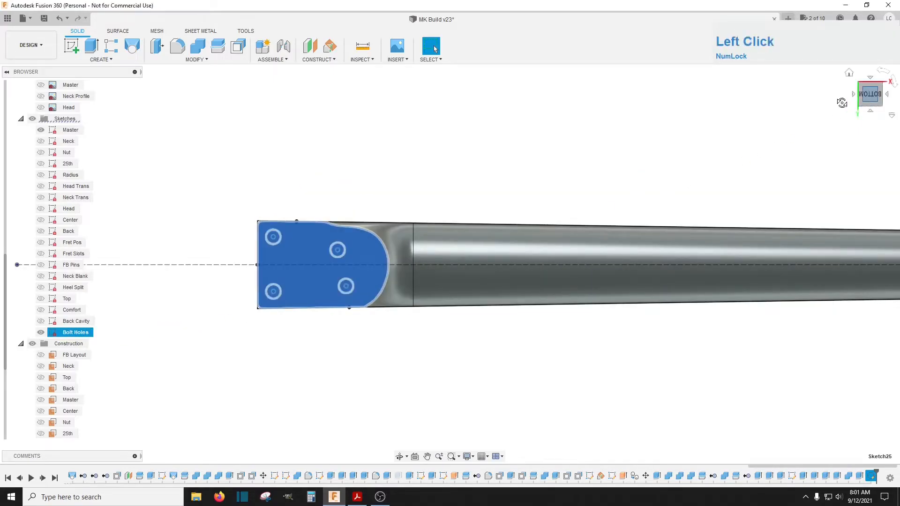
# Step: Clear the sketch selection and hide the Master sketch above the neck heel
pyautogui.click(685, 219)
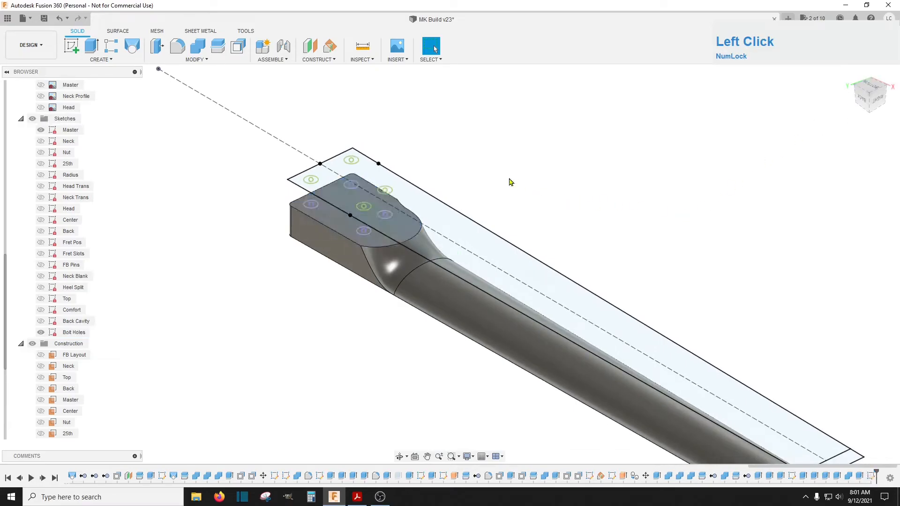
pyautogui.scroll(2, 398, 141)
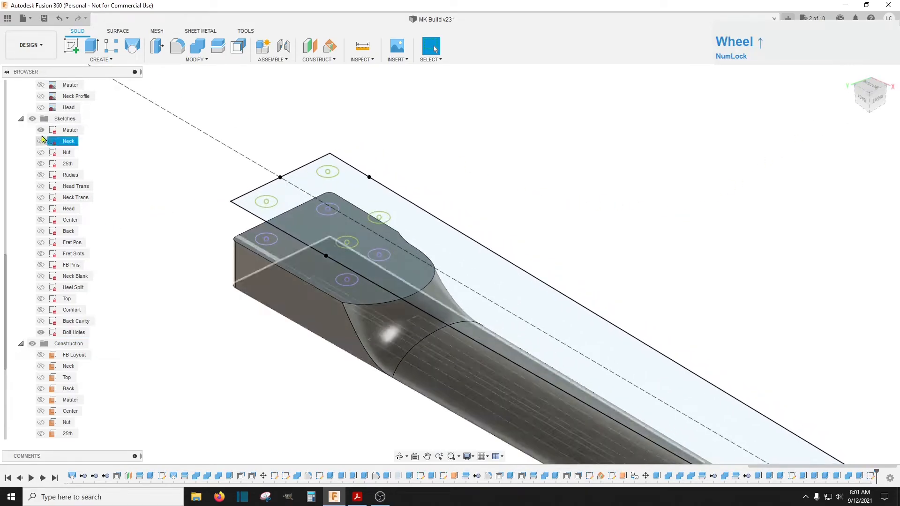
pyautogui.click(41, 130)
# Step: Extrude the four Bolt Holes circles as a cut 0.75 in deep into the neck heel
pyautogui.click(93, 51)
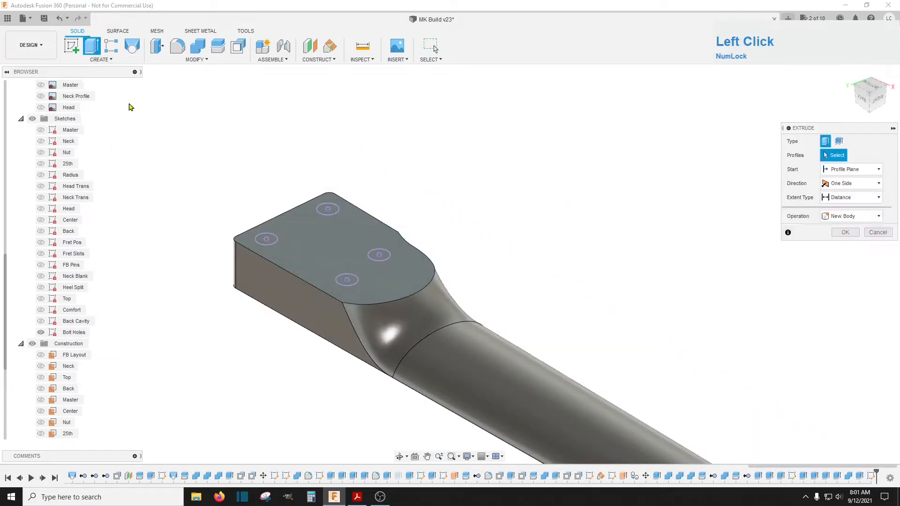
pyautogui.click(266, 239)
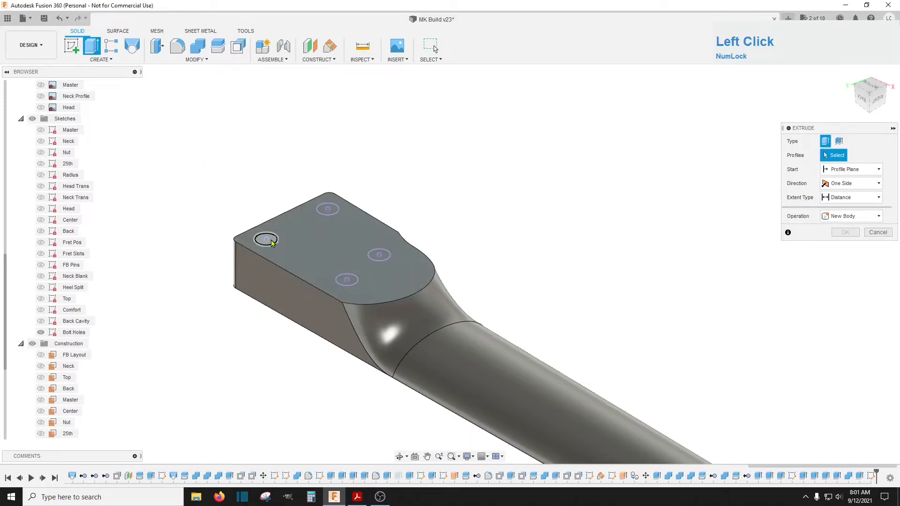
pyautogui.click(328, 209)
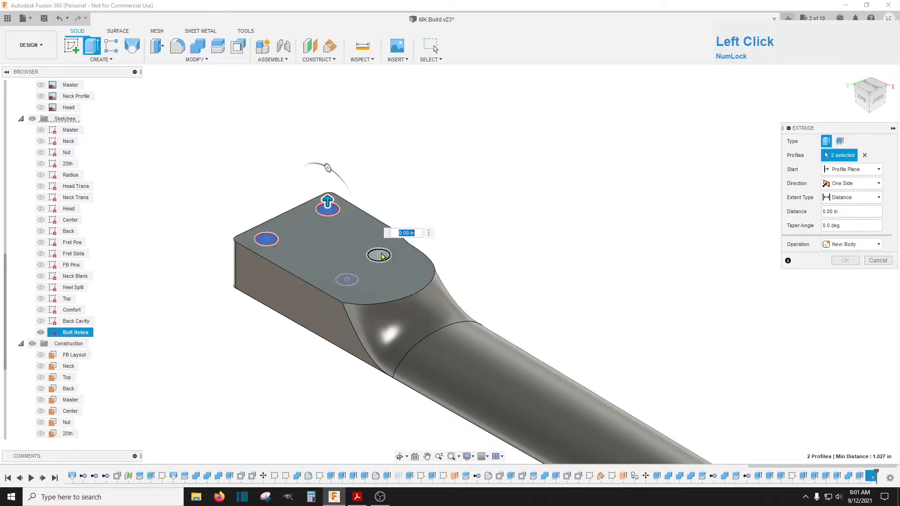
pyautogui.click(381, 256)
pyautogui.click(348, 279)
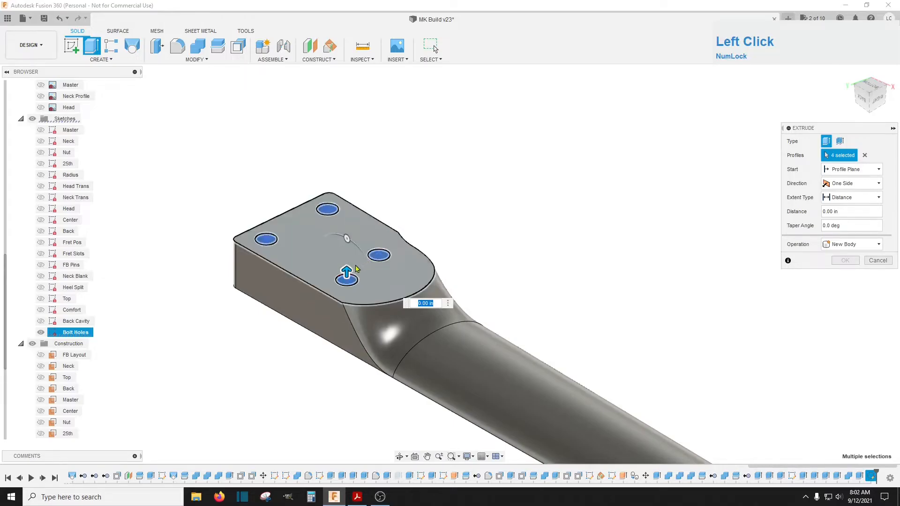
pyautogui.moveTo(346, 272); pyautogui.dragTo(347, 302)
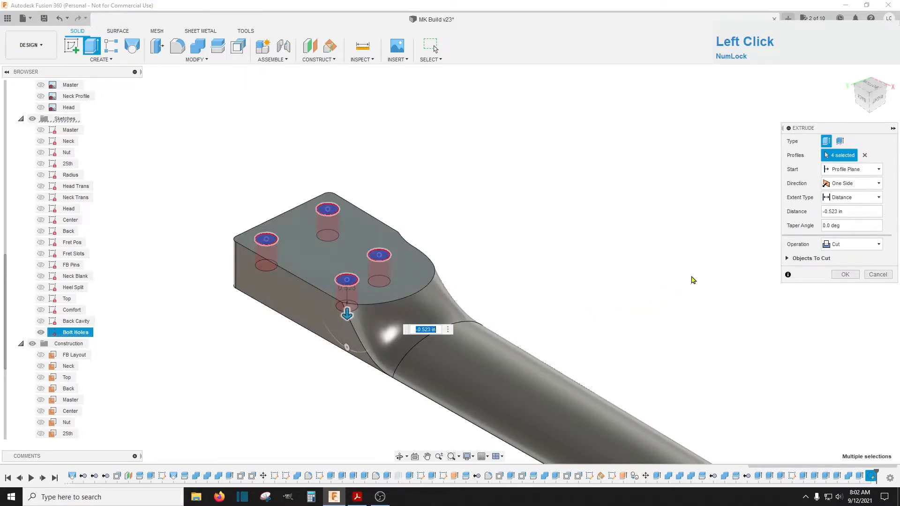
pyautogui.moveTo(868, 94); pyautogui.dragTo(898, 99)
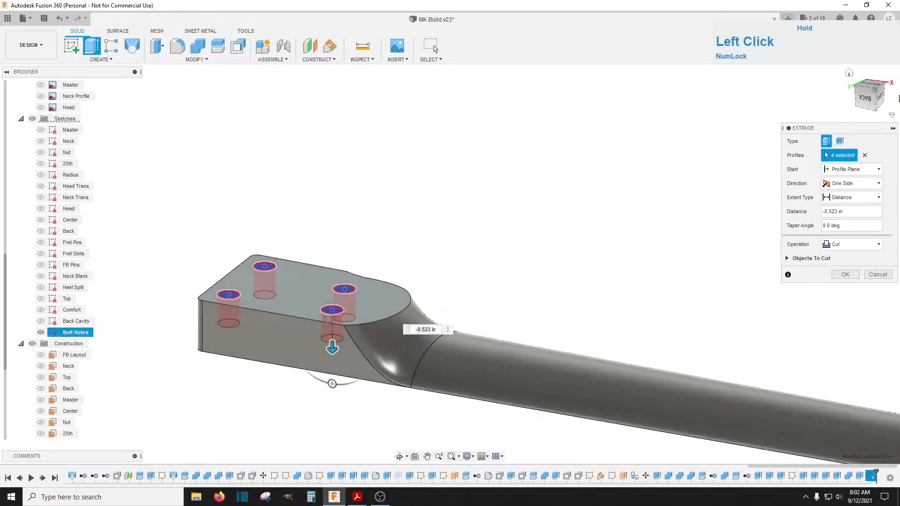
pyautogui.click(866, 101)
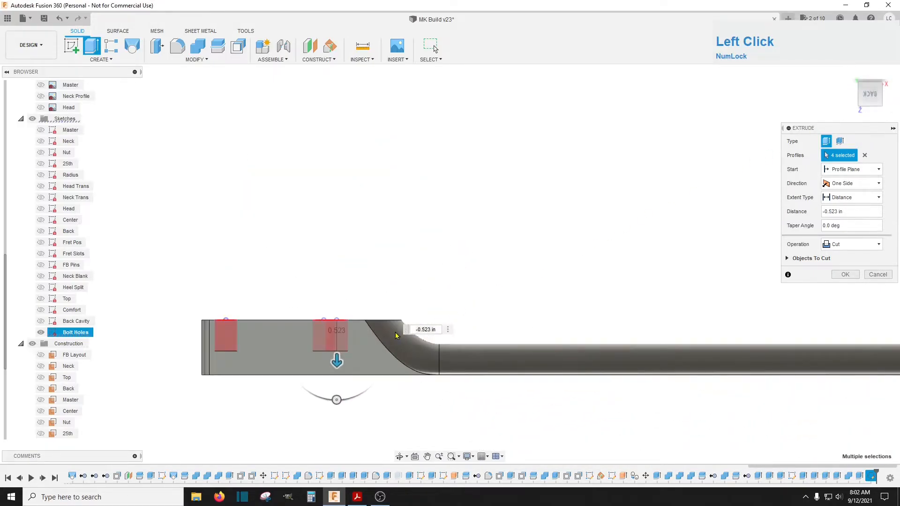
pyautogui.moveTo(336, 361); pyautogui.dragTo(336, 367)
pyautogui.moveTo(337, 372); pyautogui.dragTo(337, 375)
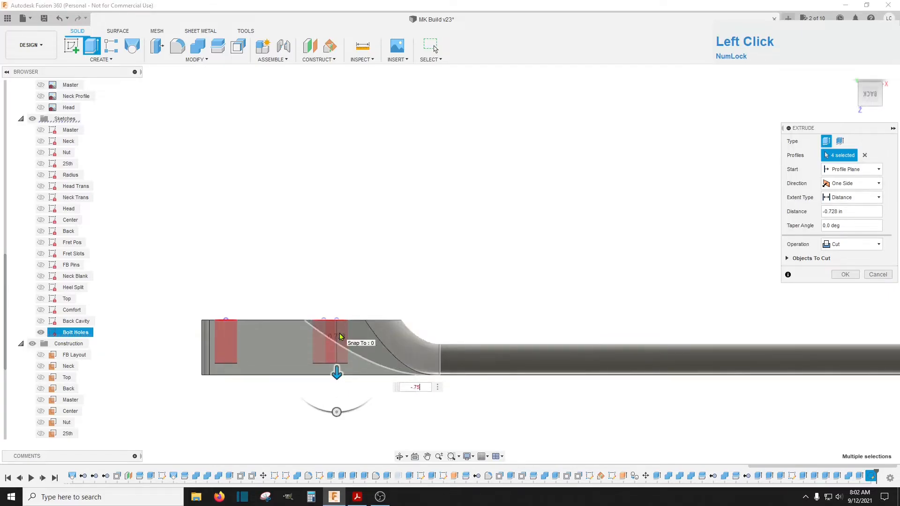
pyautogui.press('Return')
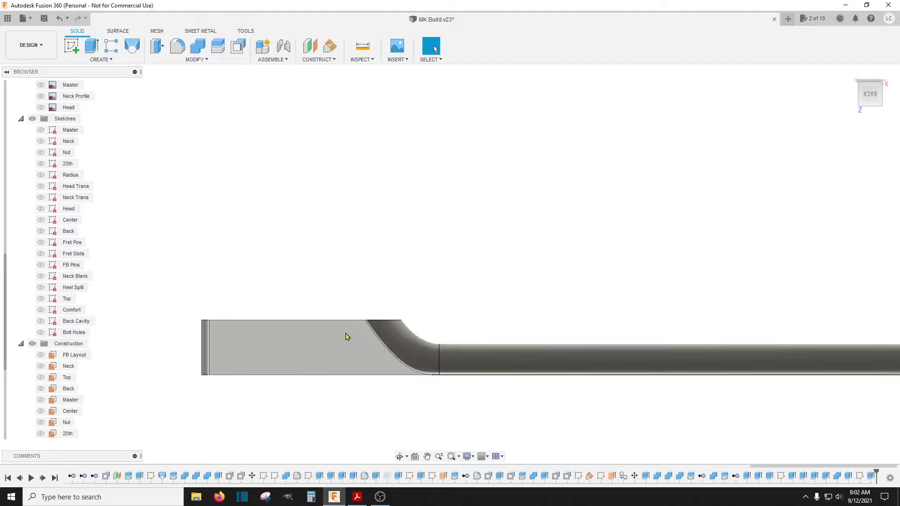
# Step: Show the FB, Head Veneer (1), Body and Drop Top bodies together with the neck
pyautogui.scroll(-2, 460, 277)
pyautogui.moveTo(873, 96)
pyautogui.mouseDown()
pyautogui.moveTo(834, 148)
pyautogui.moveTo(851, 272)
pyautogui.moveTo(656, 164)
pyautogui.mouseUp()
pyautogui.scroll(-4, 444, 151)
pyautogui.scroll(-1, 113, 231)
pyautogui.scroll(5, 71, 228)
pyautogui.click(42, 142)
pyautogui.click(41, 198)
pyautogui.click(42, 209)
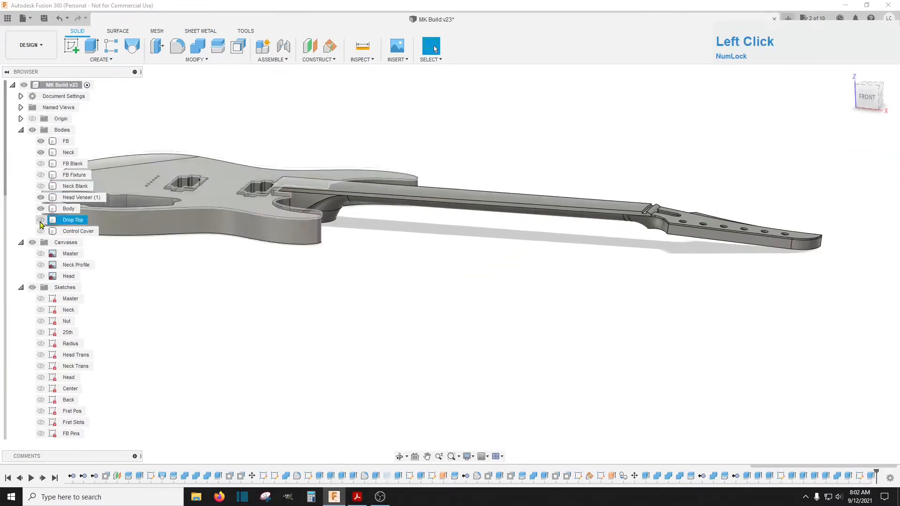
pyautogui.click(42, 220)
pyautogui.scroll(-3, 352, 301)
pyautogui.moveTo(869, 97); pyautogui.dragTo(834, 122)
pyautogui.moveTo(861, 81); pyautogui.dragTo(865, 102)
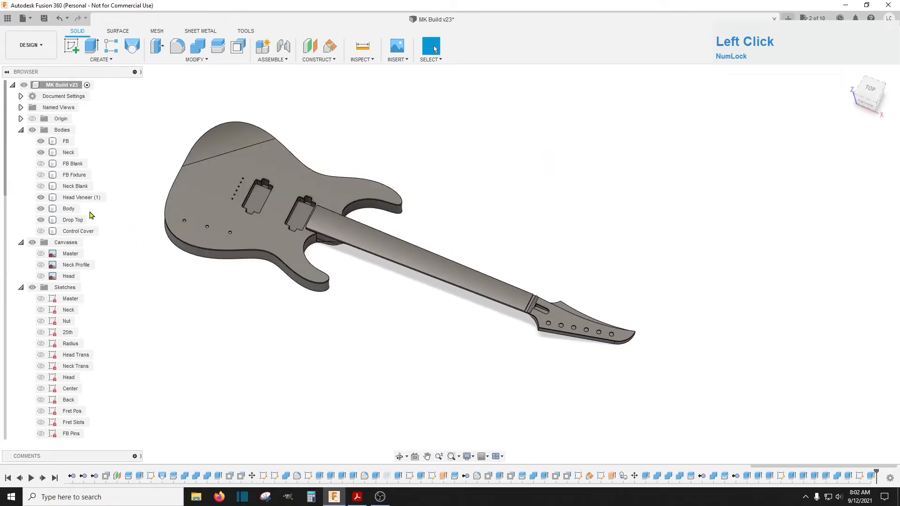
# Step: Hide the Drop Top body and open the Top sketch for editing
pyautogui.click(41, 220)
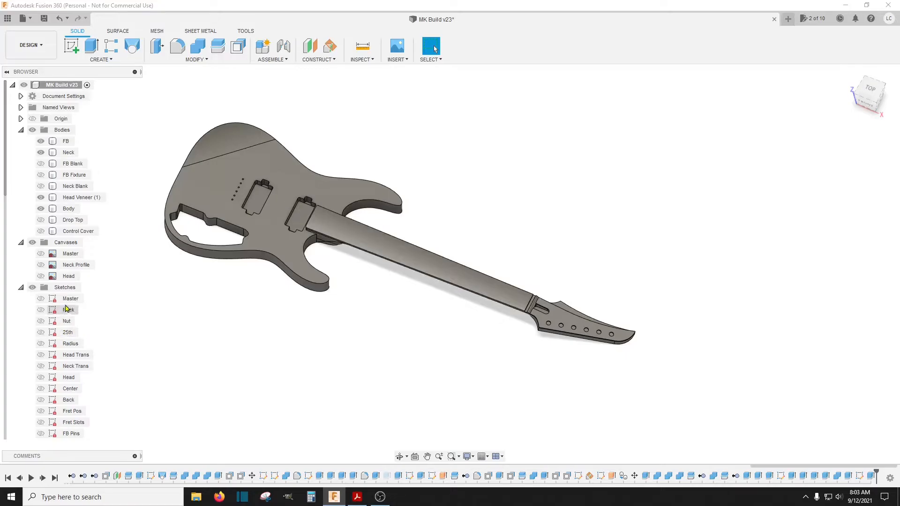
pyautogui.scroll(-1, 57, 371)
pyautogui.scroll(-4, 57, 372)
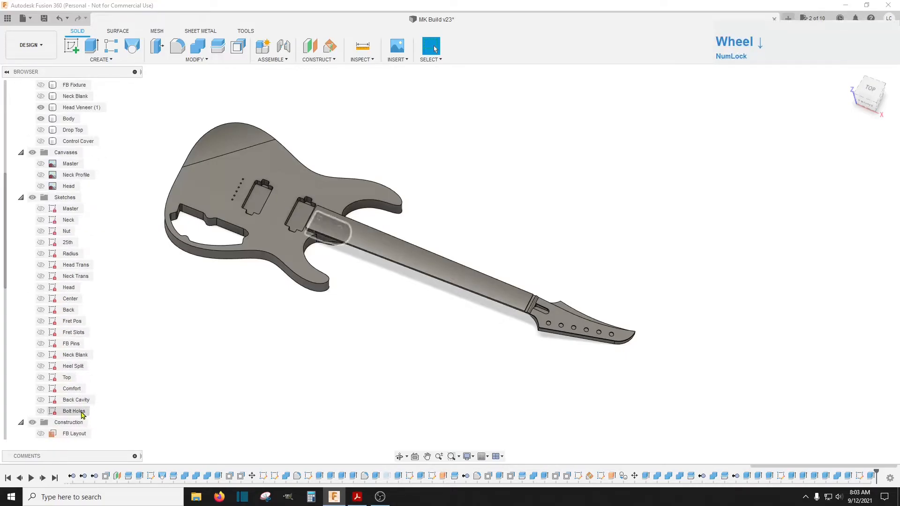
pyautogui.rightClick(67, 378)
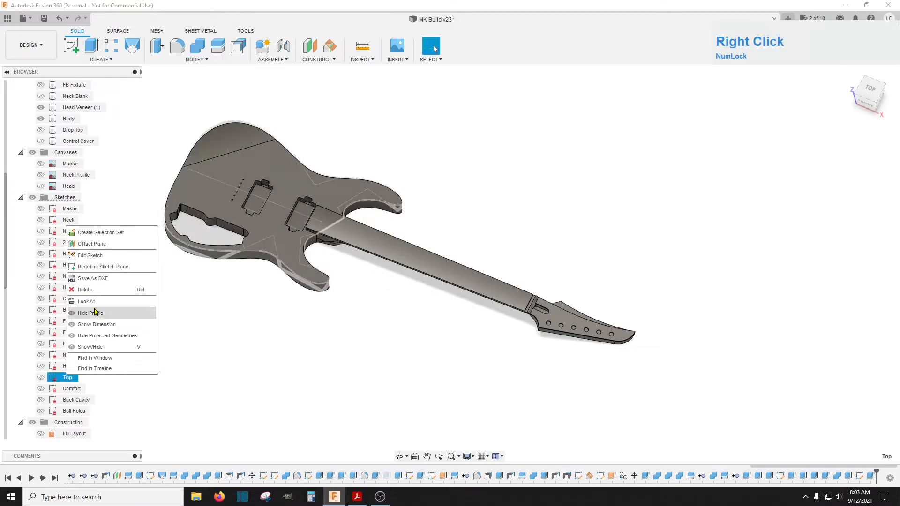
pyautogui.click(94, 255)
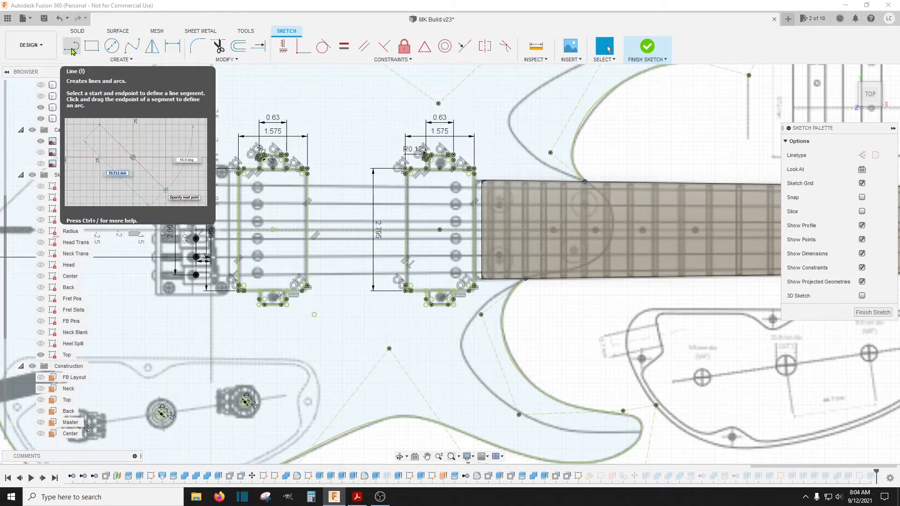
# Step: Draw a diagonal 3-point rectangle linking the two pickup cavities, about 3.4 in long and 0.375 in wide
pyautogui.click(119, 60)
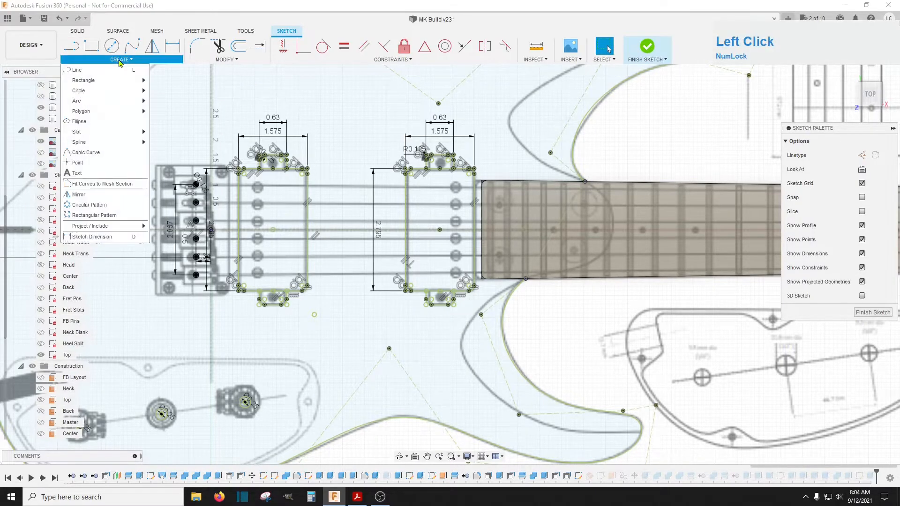
pyautogui.moveTo(131, 84)
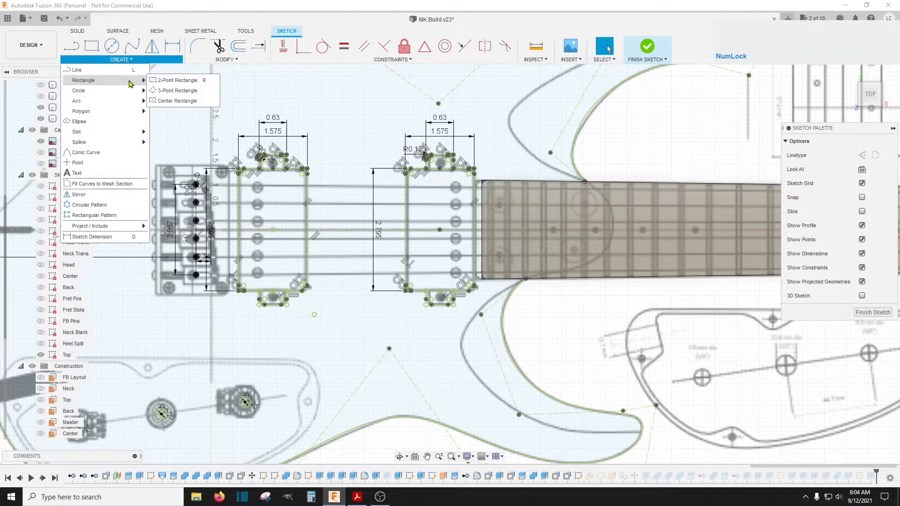
pyautogui.click(165, 91)
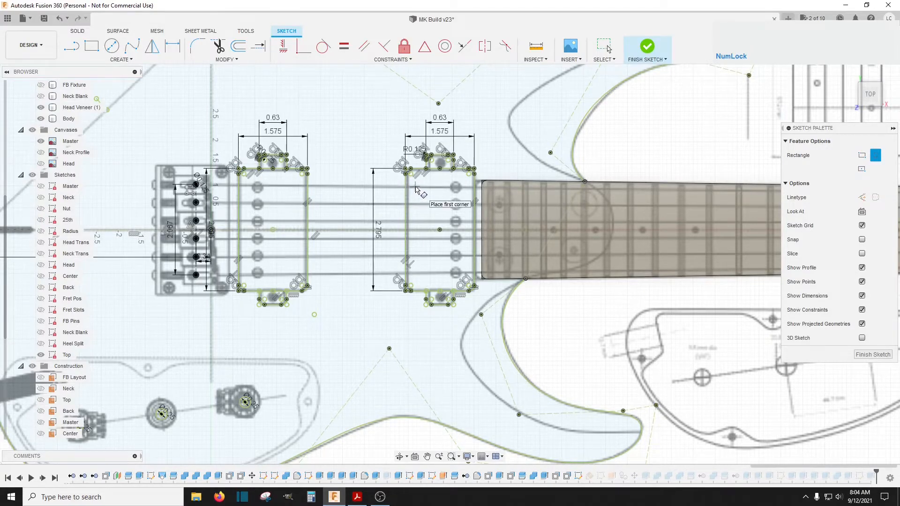
pyautogui.click(415, 187)
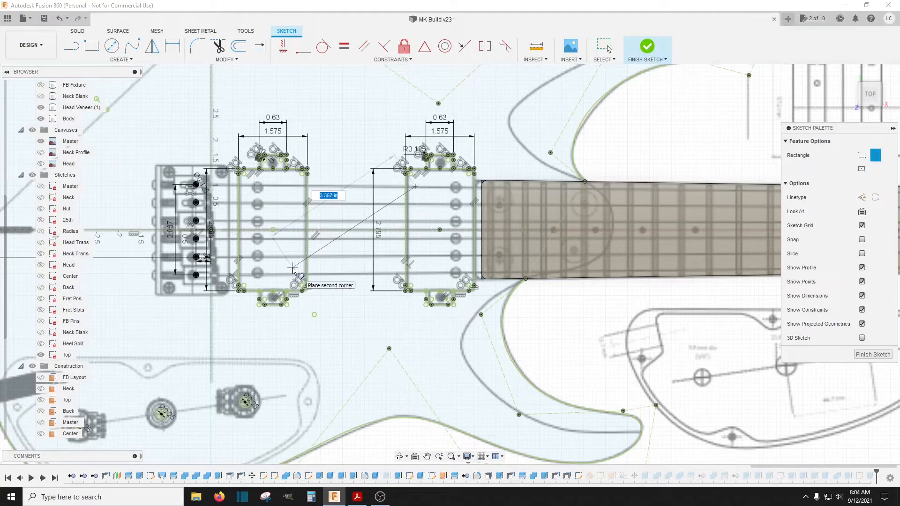
pyautogui.click(294, 269)
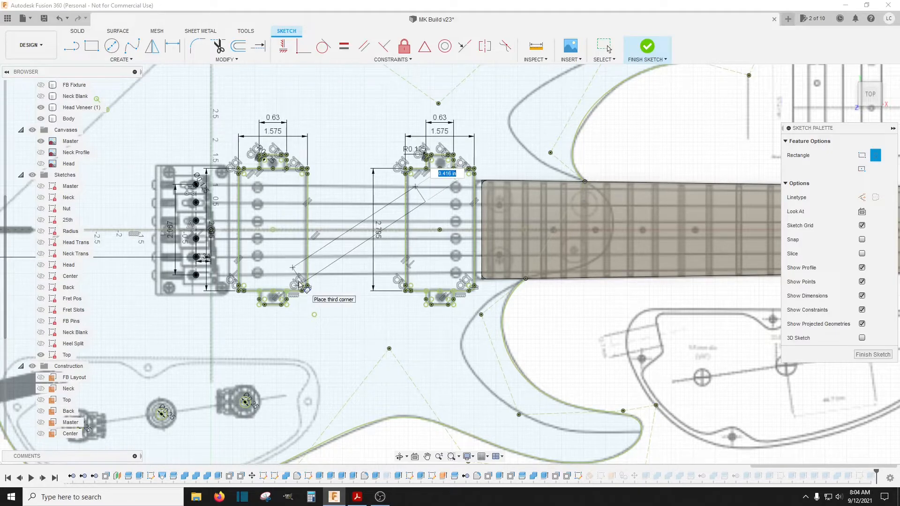
pyautogui.press('Tab')
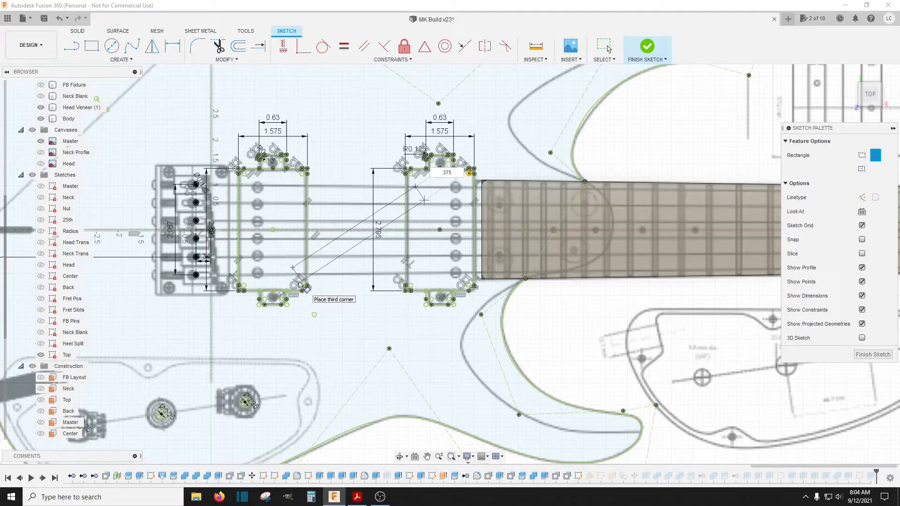
pyautogui.click(300, 285)
pyautogui.press('Escape')
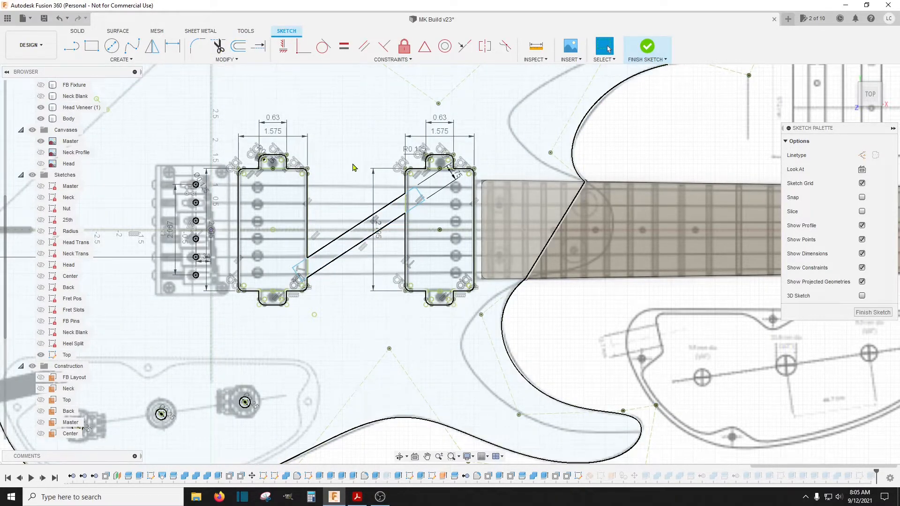
# Step: Draw a 0.375 in wide 3-point rectangle from the lower edge of the bridge pickup cavity into the control cavity
pyautogui.click(121, 59)
pyautogui.moveTo(107, 80)
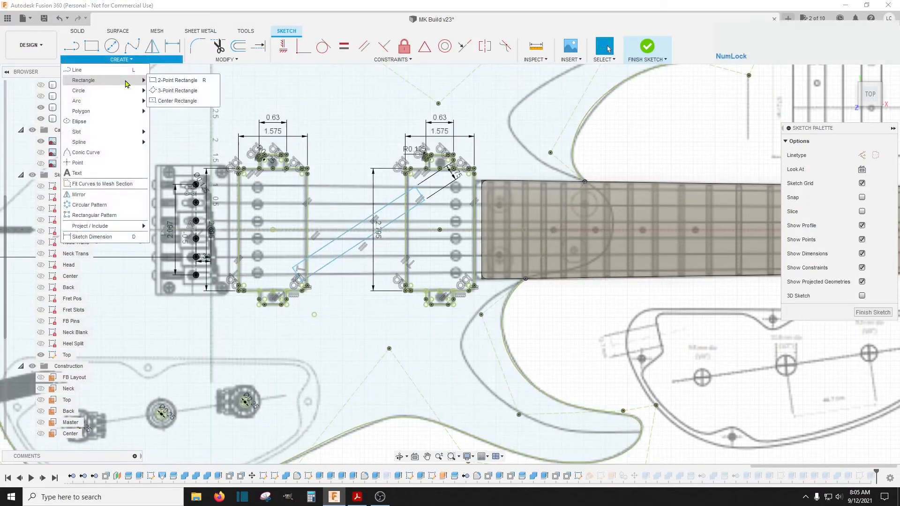
pyautogui.click(178, 91)
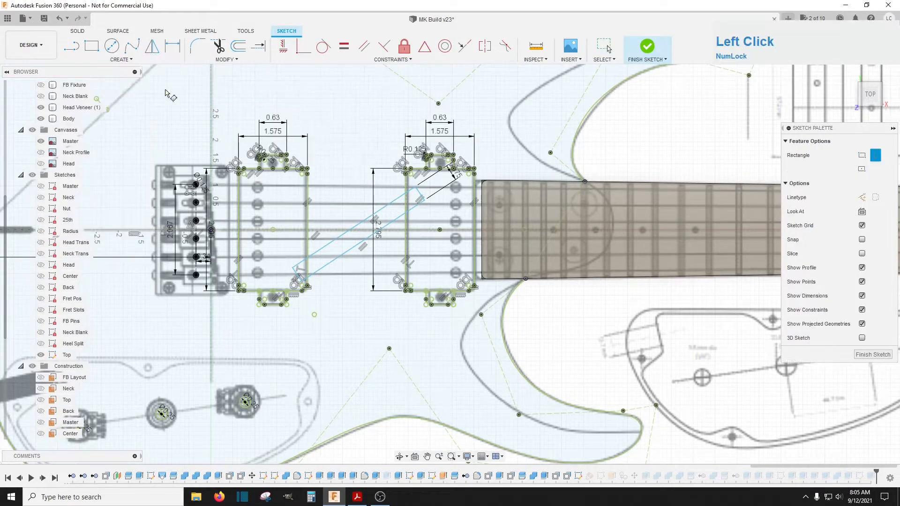
pyautogui.scroll(4, 268, 359)
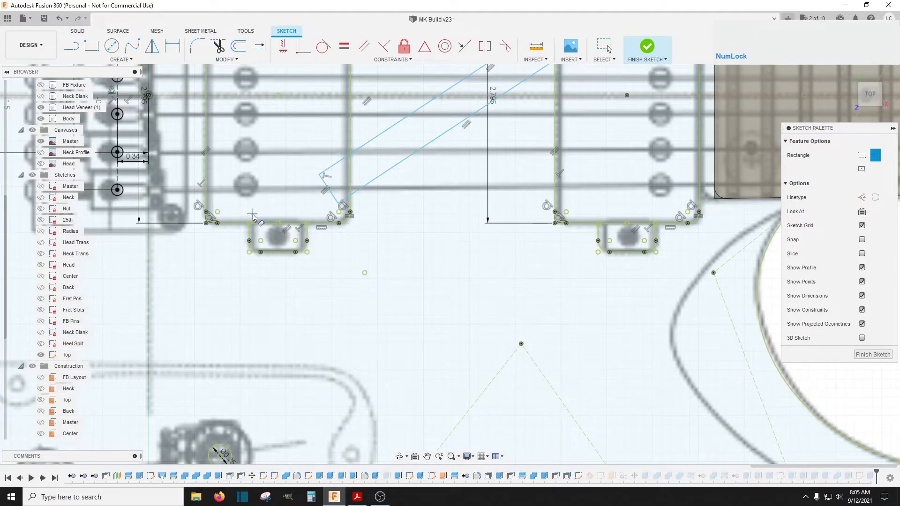
pyautogui.click(253, 216)
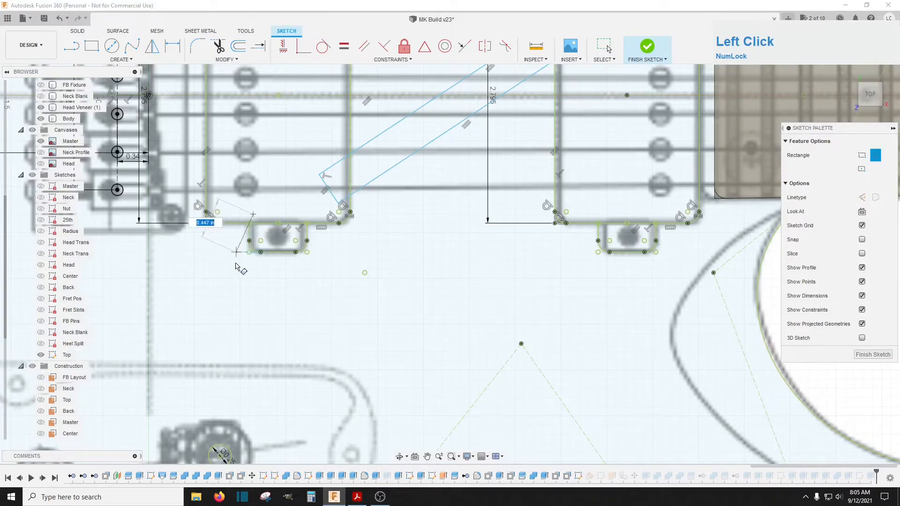
pyautogui.click(207, 388)
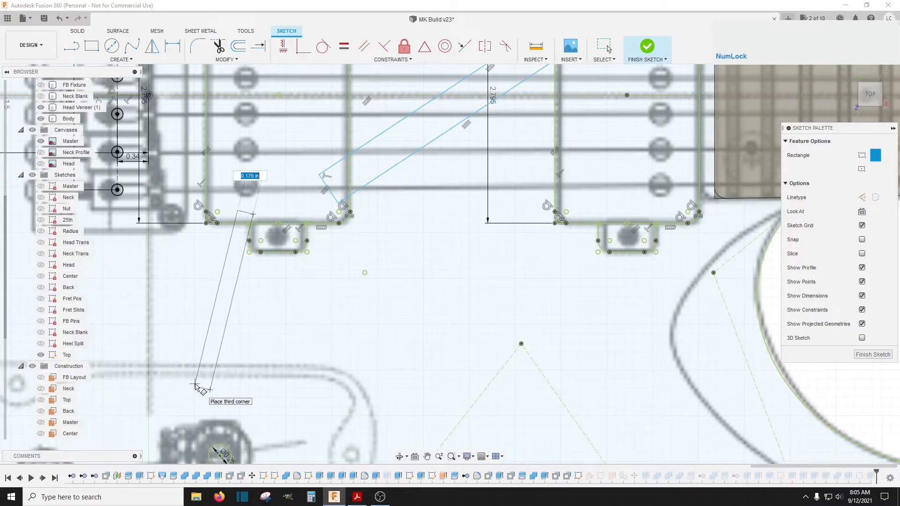
pyautogui.write('.375')
pyautogui.press('Tab')
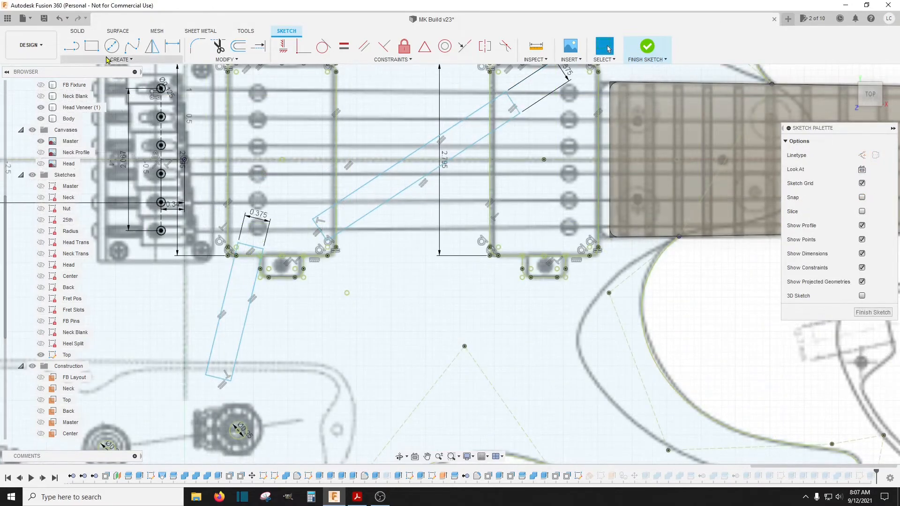
# Step: Draw a vertical 2-point rectangle from the bridge area into the control cavity, 0.372 in wide and about 1.97 in long
pyautogui.click(91, 49)
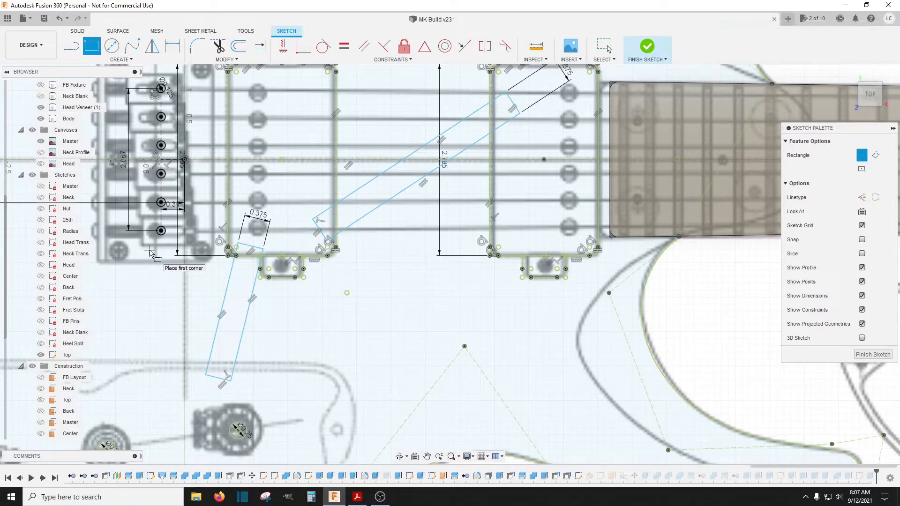
pyautogui.click(150, 250)
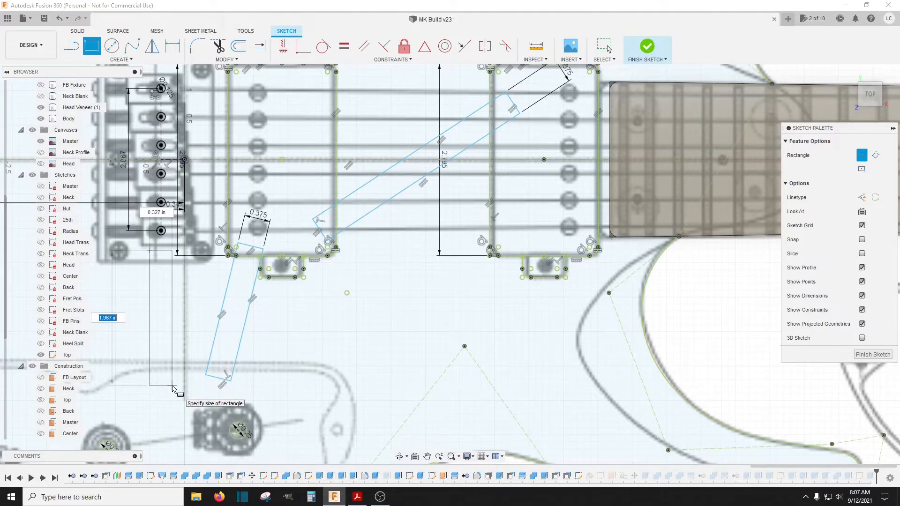
pyautogui.press('Tab')
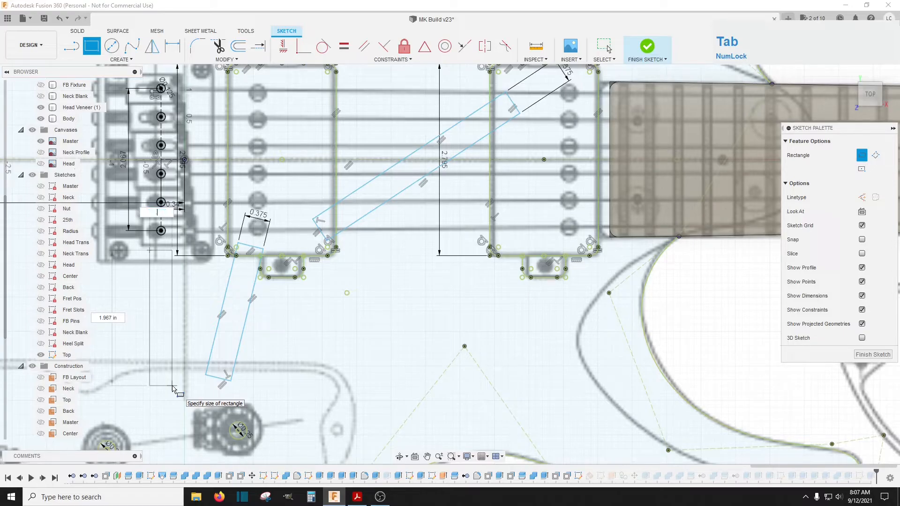
pyautogui.write('.372')
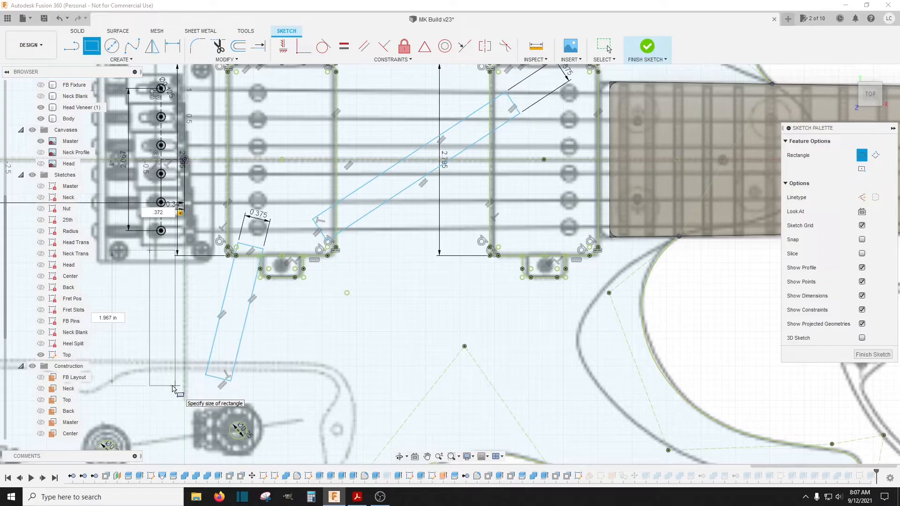
pyautogui.press('Return')
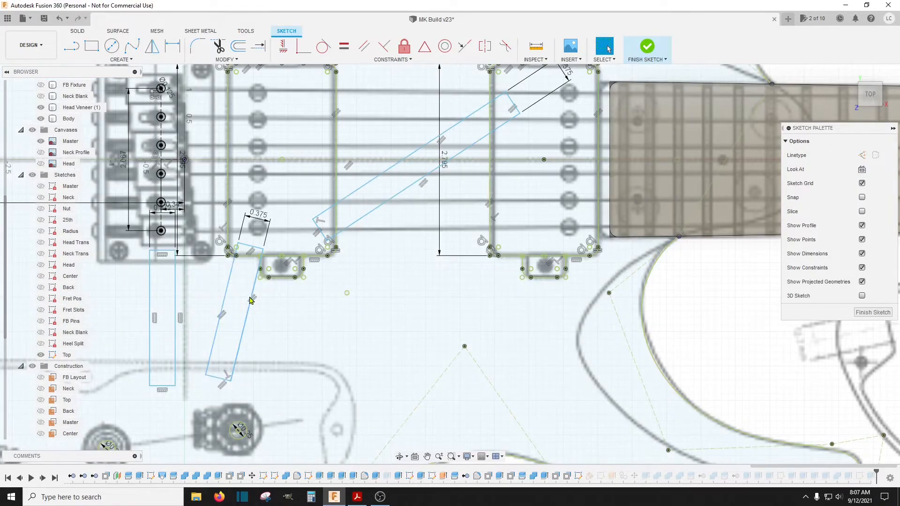
# Step: Finish the Top sketch containing the three wiring channel rectangles
pyautogui.scroll(-2, 304, 295)
pyautogui.scroll(-3, 304, 296)
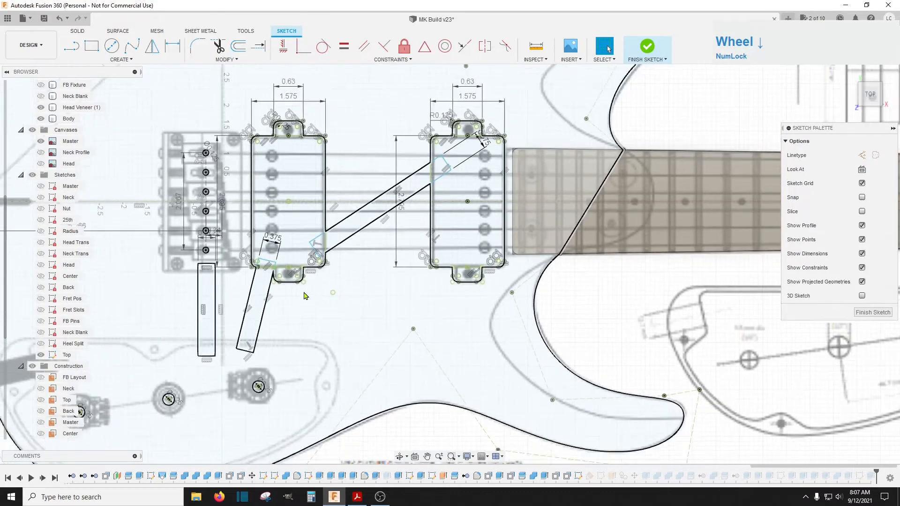
pyautogui.click(866, 313)
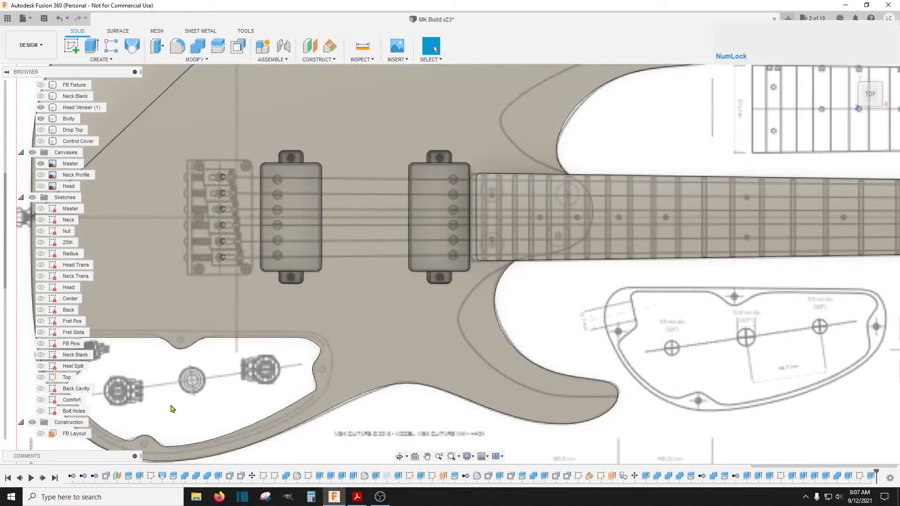
# Step: Reopen the Top sketch, fix the geometry of the three wiring channels with the Fix constraint, and finish the sketch
pyautogui.rightClick(68, 377)
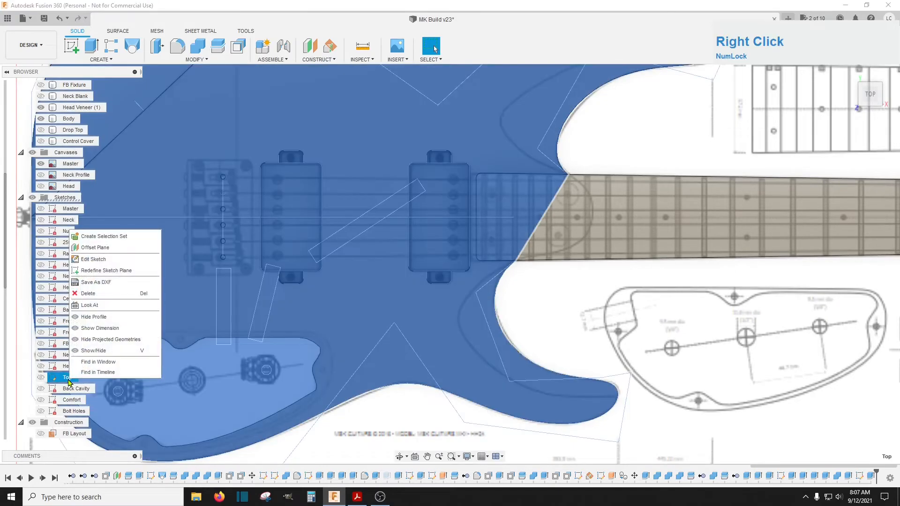
pyautogui.click(116, 258)
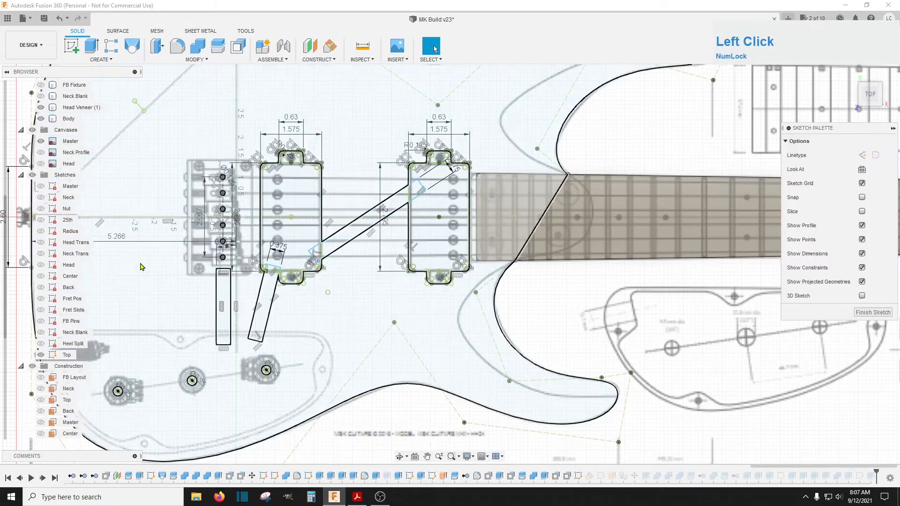
pyautogui.moveTo(167, 154)
pyautogui.mouseDown()
pyautogui.moveTo(192, 197)
pyautogui.moveTo(413, 379)
pyautogui.moveTo(455, 371)
pyautogui.mouseUp()
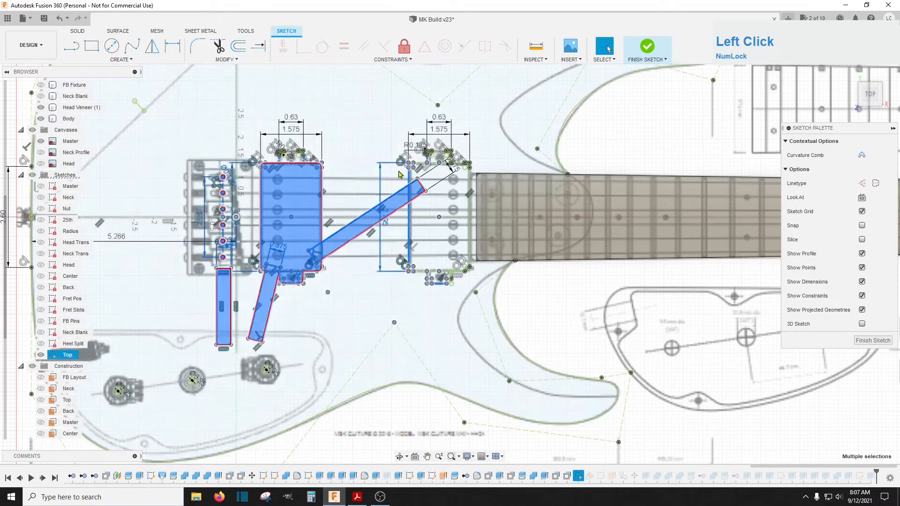
pyautogui.click(404, 46)
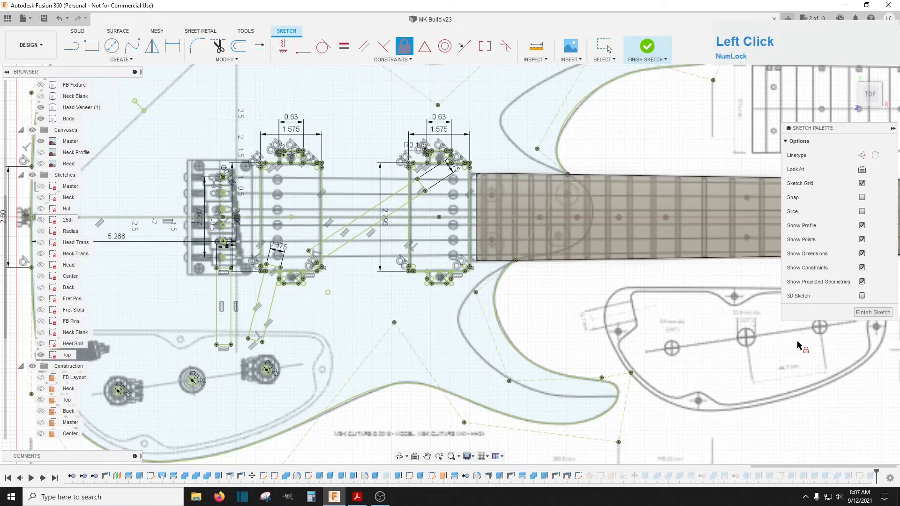
pyautogui.click(872, 312)
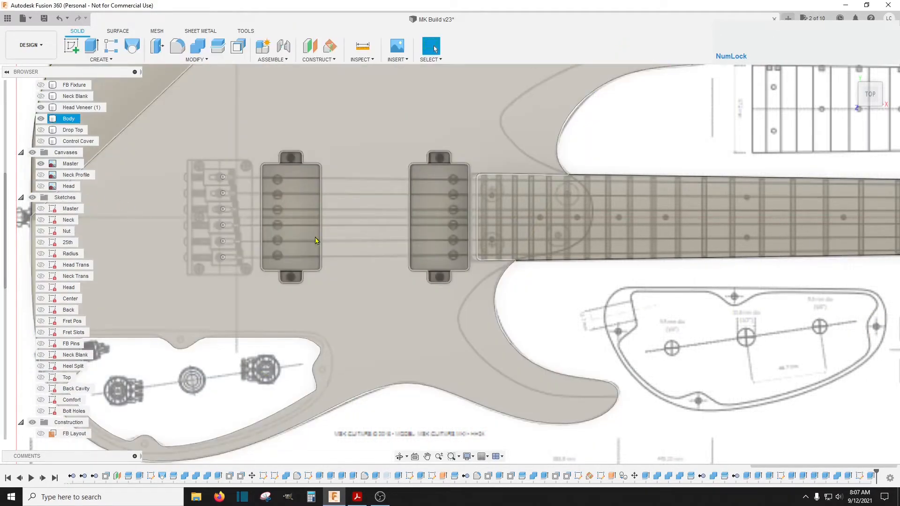
# Step: Hide the Master canvas, show the Top sketch, and view the guitar from the home orientation
pyautogui.scroll(-3, 265, 234)
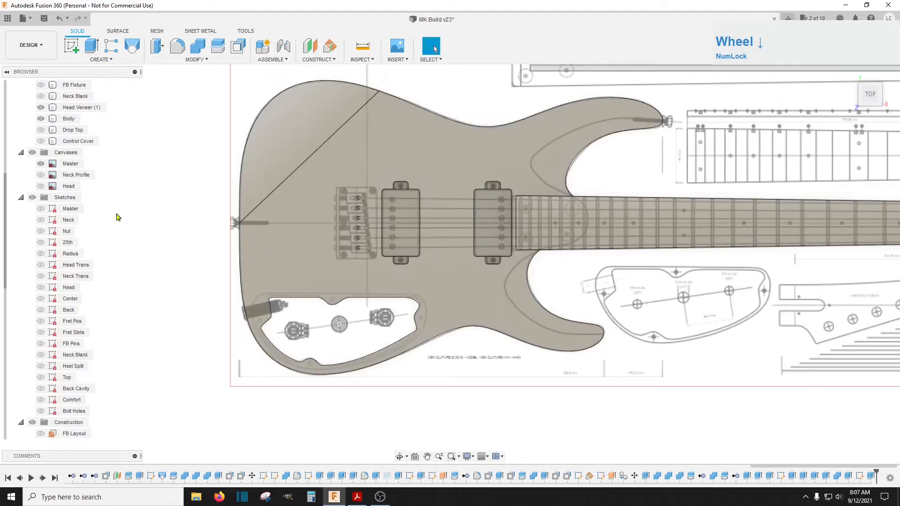
pyautogui.click(41, 164)
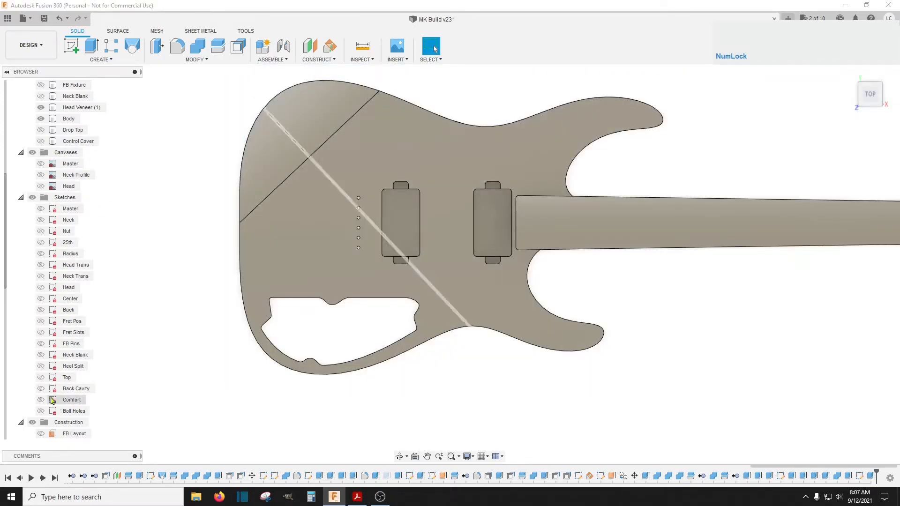
pyautogui.click(39, 380)
pyautogui.click(40, 379)
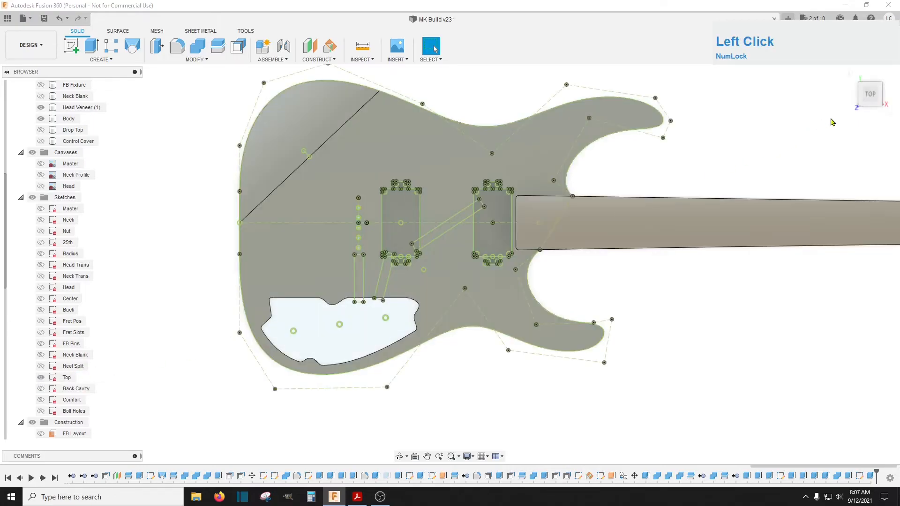
pyautogui.click(848, 72)
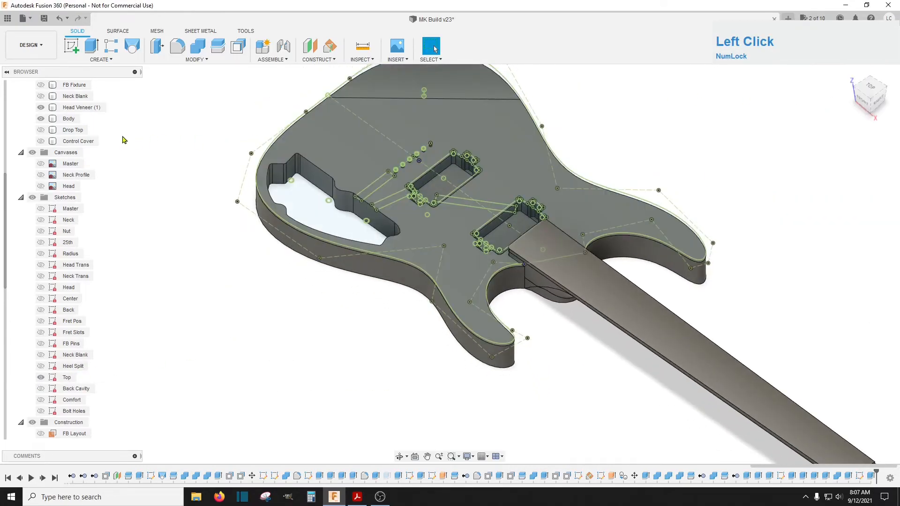
# Step: Hide the Head Veneer (1), Neck and FB bodies so that only the guitar body is displayed
pyautogui.scroll(2, 48, 119)
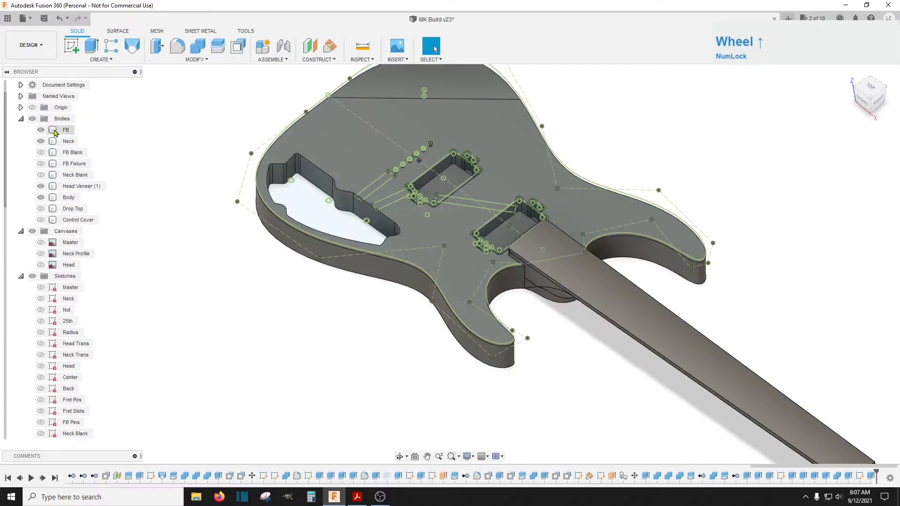
pyautogui.click(40, 186)
pyautogui.click(41, 141)
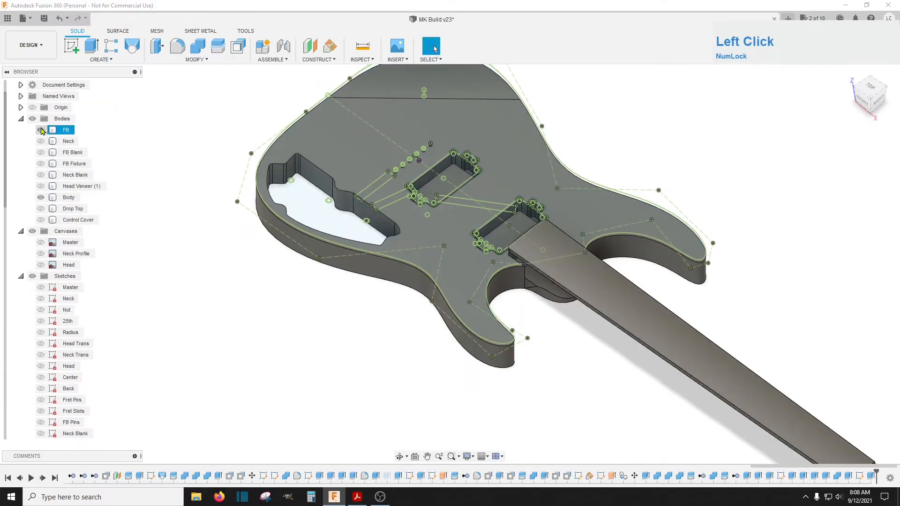
pyautogui.click(41, 130)
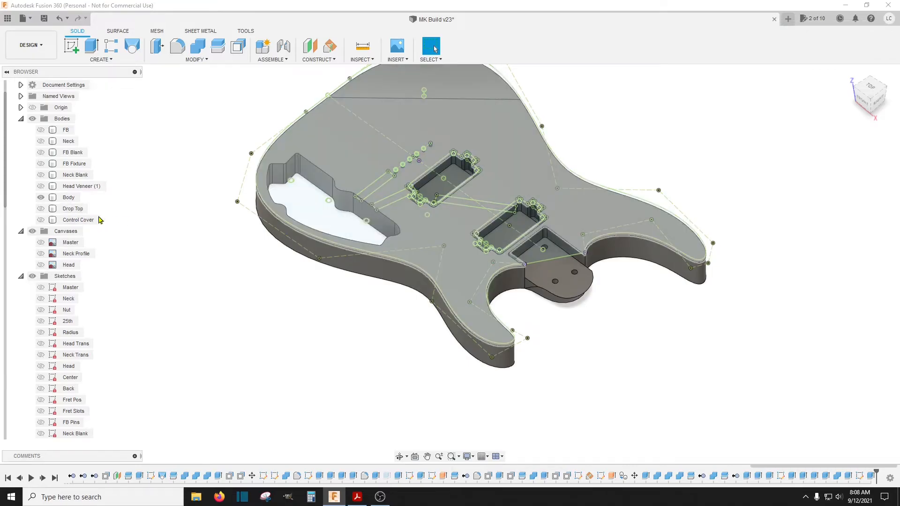
# Step: Extrude the five profiles of the three wiring channels as a cut into the body, extending to the pickup cavity floor
pyautogui.click(92, 47)
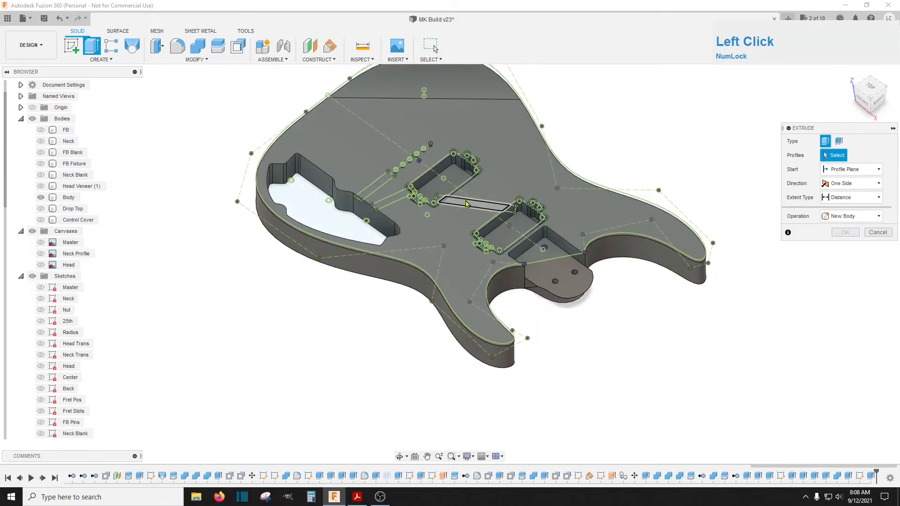
pyautogui.scroll(3, 467, 204)
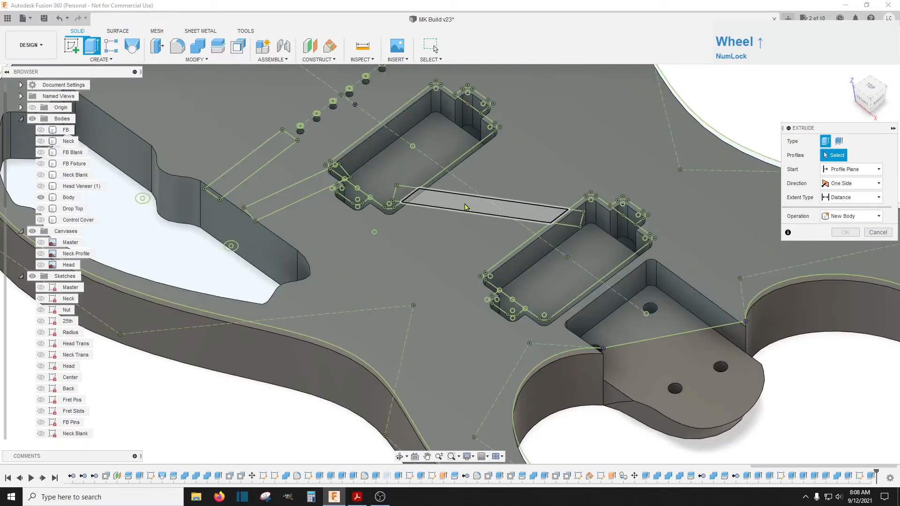
pyautogui.click(466, 206)
pyautogui.click(572, 217)
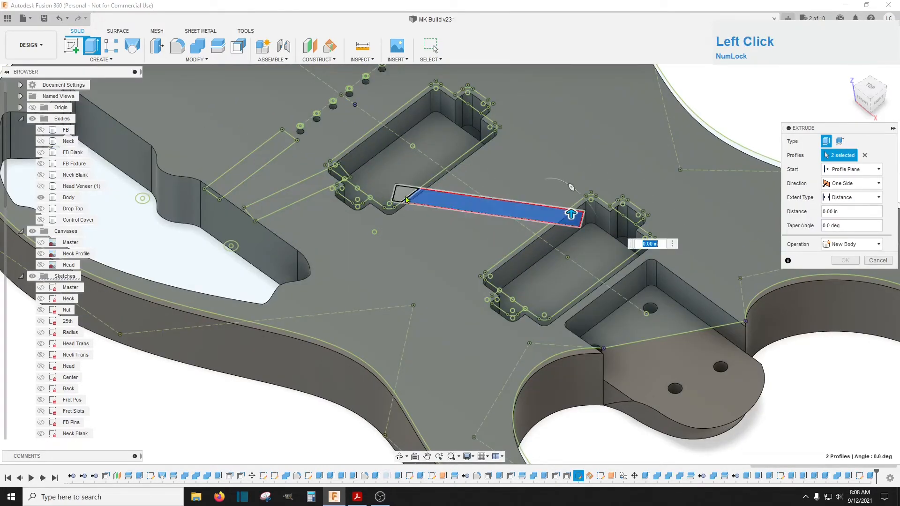
pyautogui.click(407, 199)
pyautogui.click(325, 182)
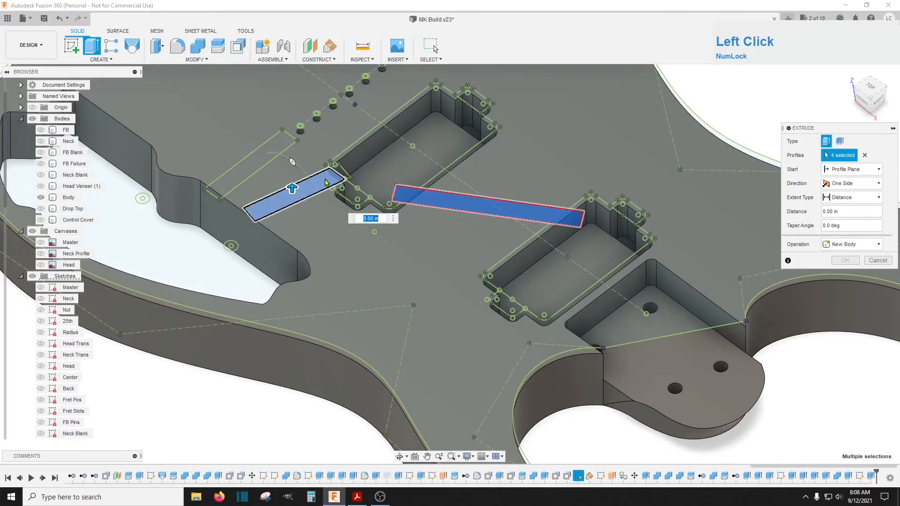
pyautogui.click(247, 177)
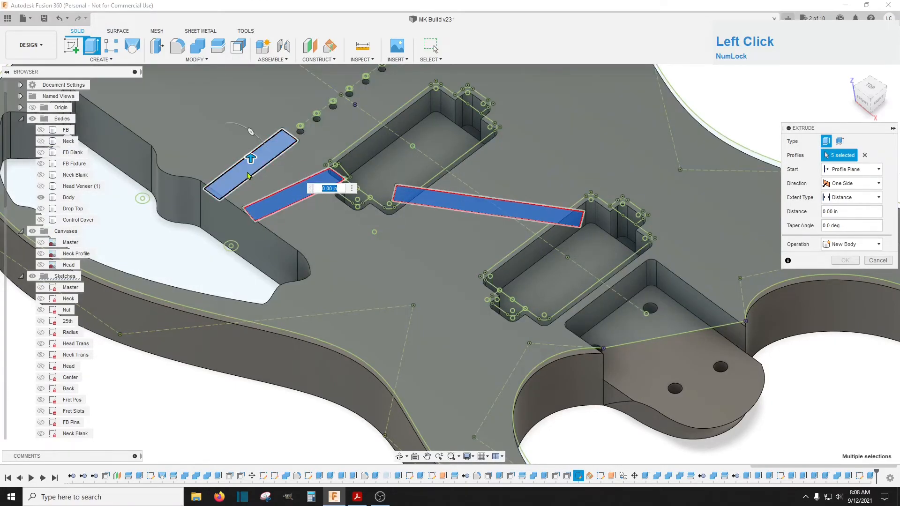
pyautogui.moveTo(251, 159); pyautogui.dragTo(251, 193)
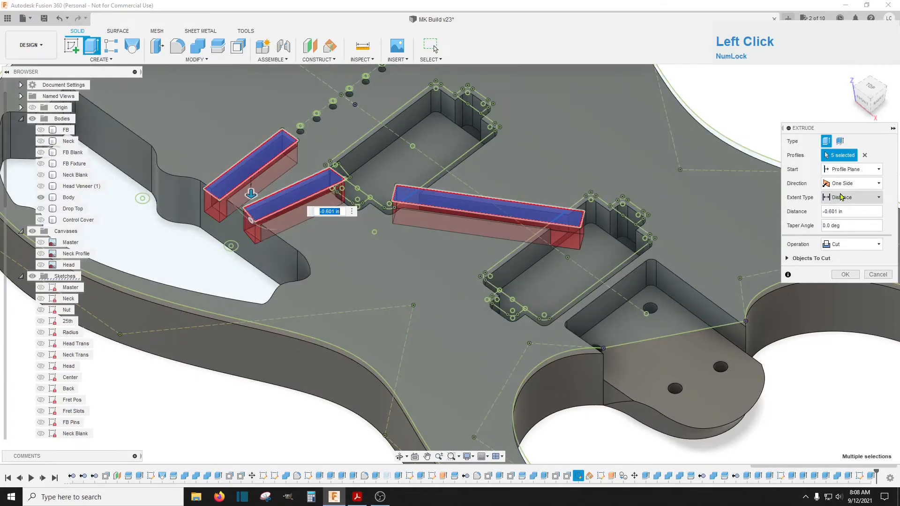
pyautogui.click(844, 197)
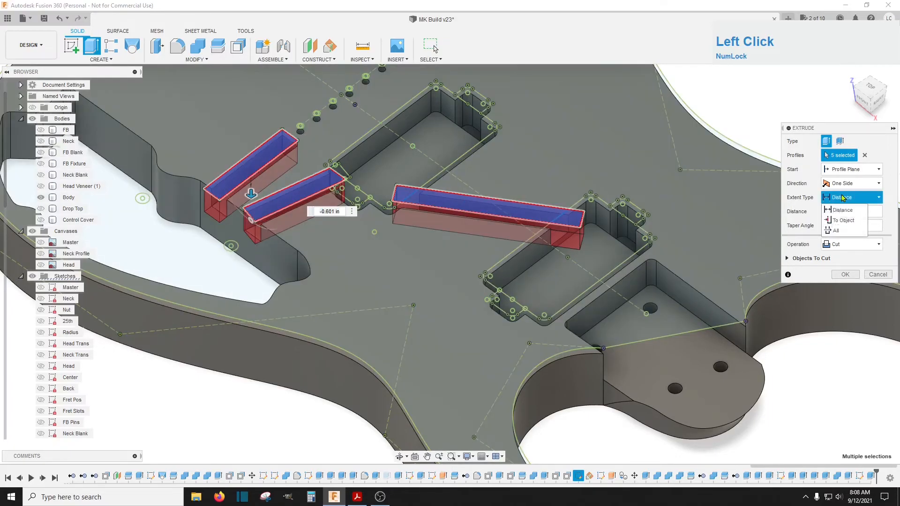
pyautogui.click(846, 220)
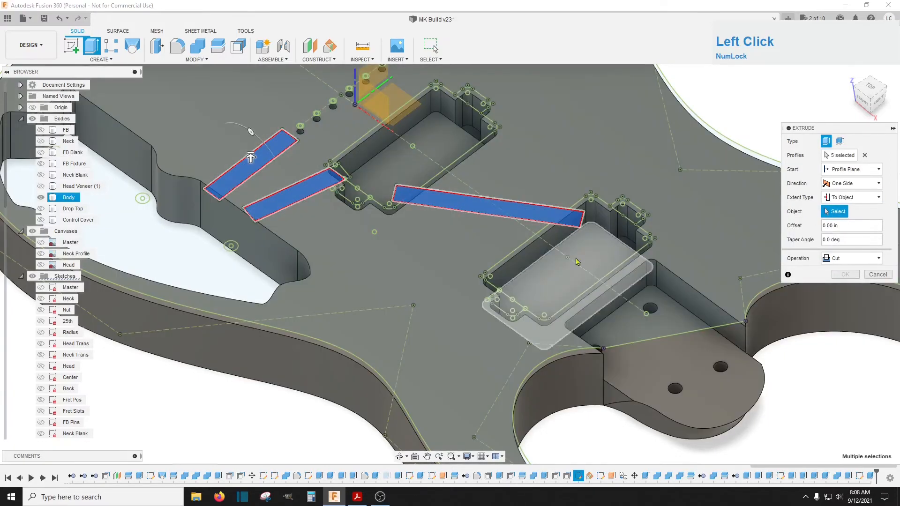
pyautogui.click(550, 273)
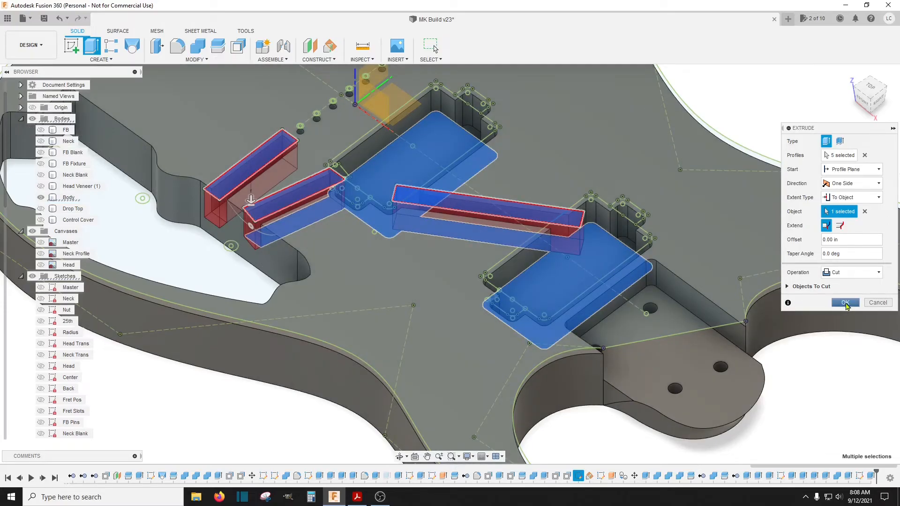
pyautogui.click(845, 302)
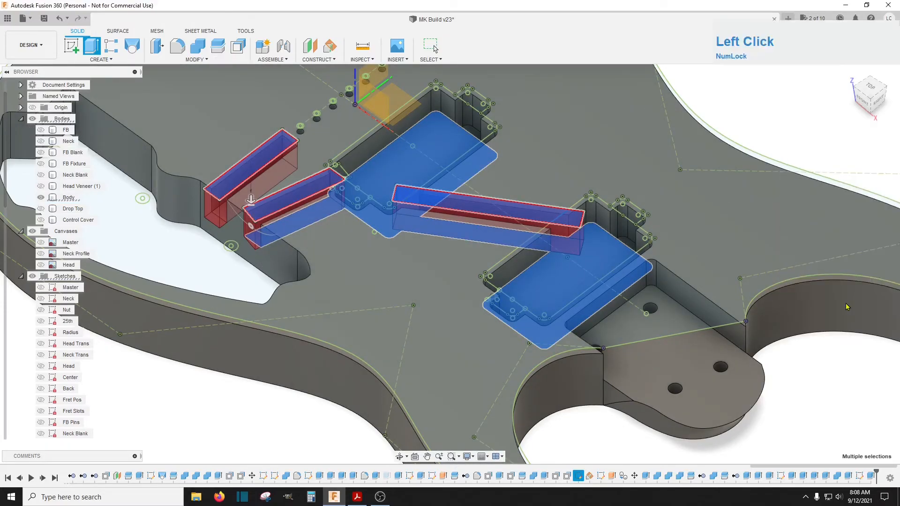
# Step: Hide the Top sketch and show the Drop Top body over the wiring channels
pyautogui.scroll(-2, 42, 291)
pyautogui.scroll(-2, 43, 345)
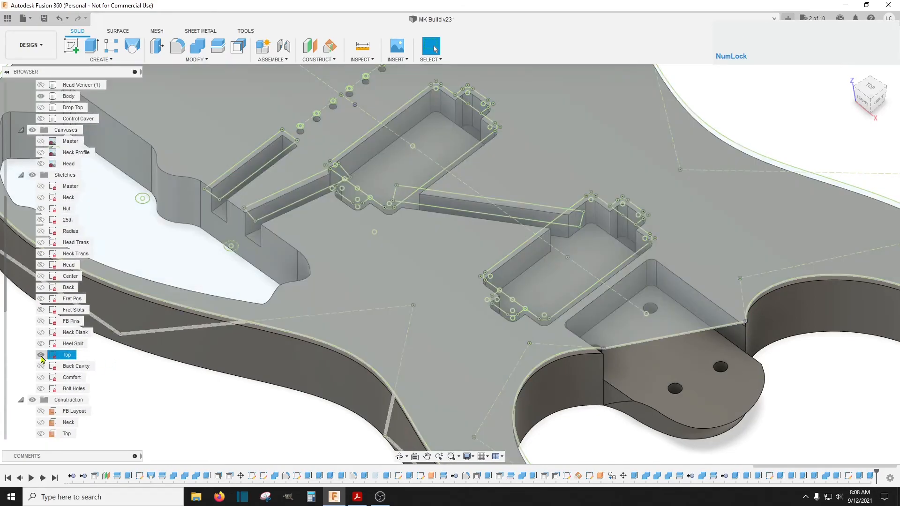
pyautogui.click(41, 354)
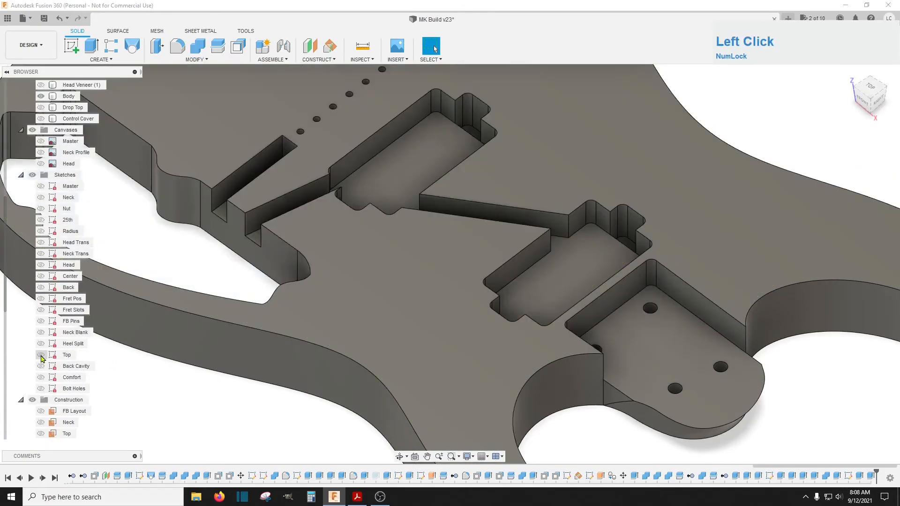
pyautogui.scroll(-5, 395, 324)
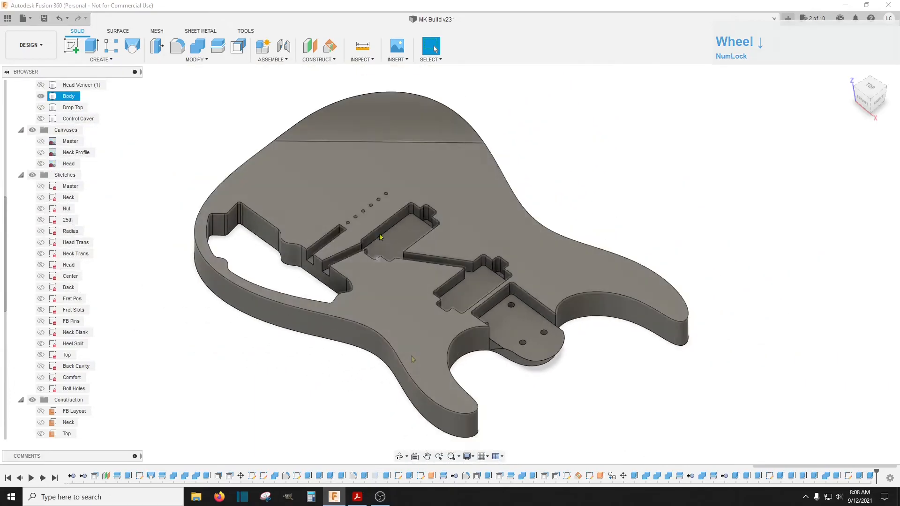
pyautogui.click(41, 108)
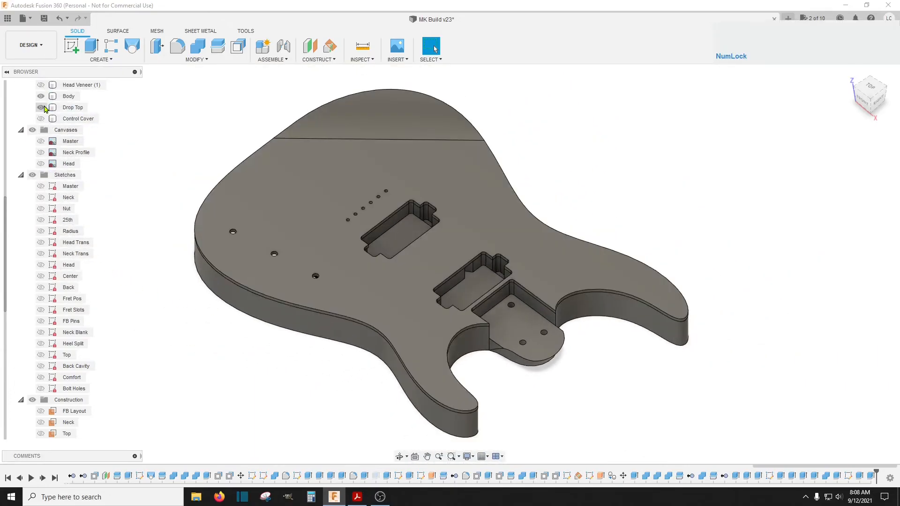
pyautogui.click(42, 107)
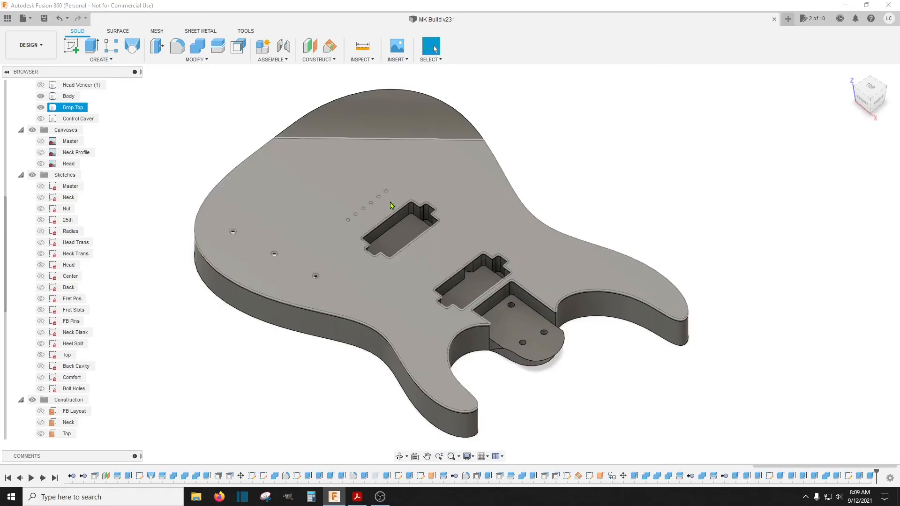
# Step: Show the FB, Neck and Head Veneer (1) bodies to display the complete guitar
pyautogui.scroll(-2, 422, 235)
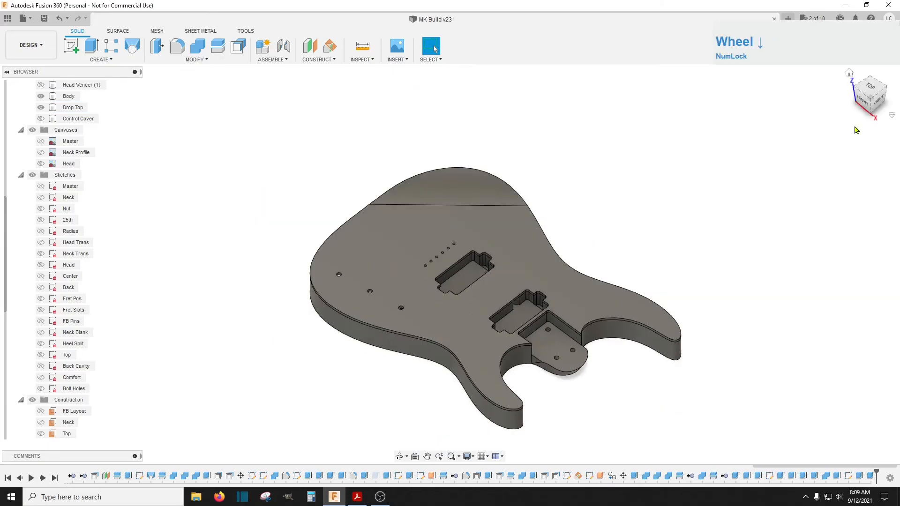
pyautogui.scroll(3, 72, 138)
pyautogui.click(41, 108)
pyautogui.click(41, 119)
pyautogui.click(41, 164)
pyautogui.scroll(-2, 164, 140)
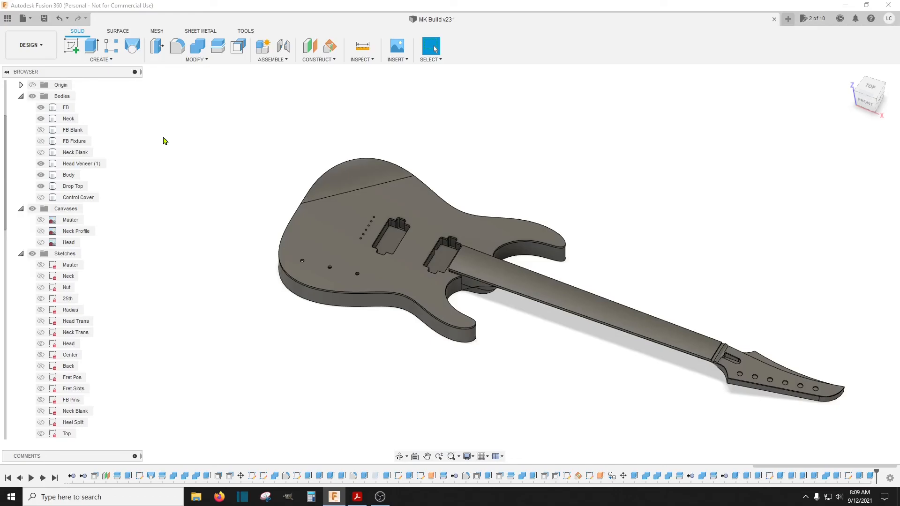
# Step: Switch to Adobe Acrobat Reader and examine the bridge, headstock, neck joint and control cavity drawings in the MSK-Guitars plan
pyautogui.click(357, 500)
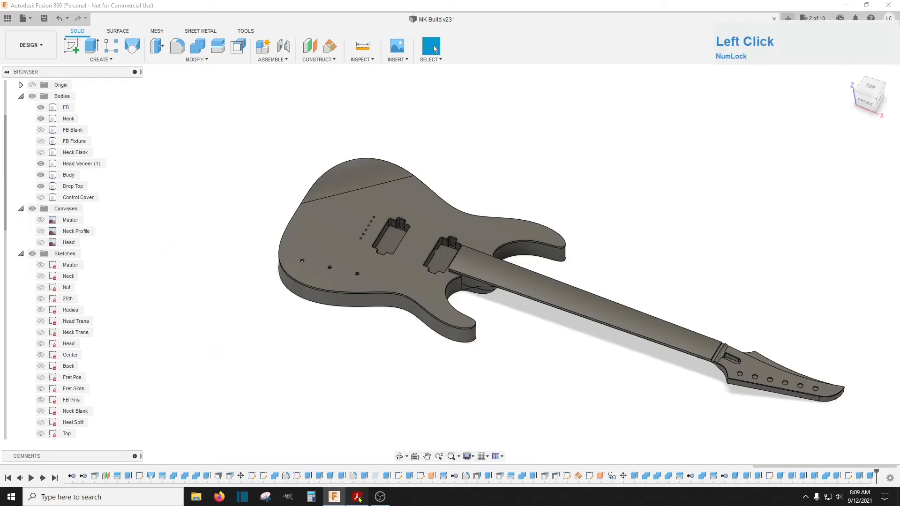
pyautogui.scroll(-3, 472, 402)
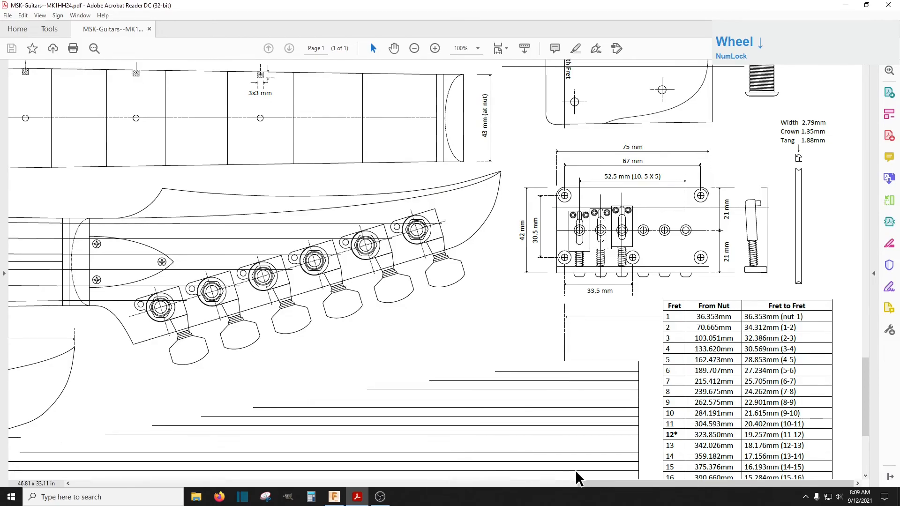
pyautogui.moveTo(577, 482)
pyautogui.mouseDown()
pyautogui.moveTo(260, 482)
pyautogui.moveTo(219, 469)
pyautogui.mouseUp()
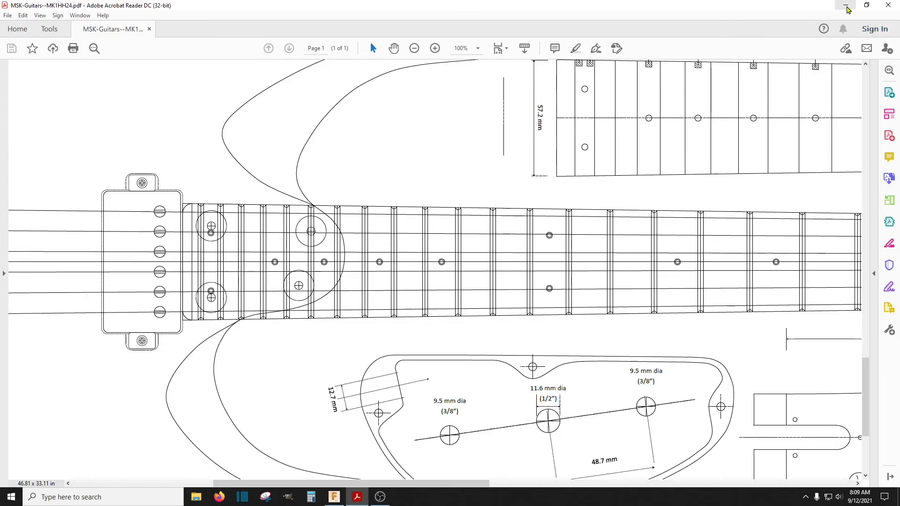
# Step: Return to Fusion 360 and save the MK Build design
pyautogui.click(847, 7)
pyautogui.click(366, 213)
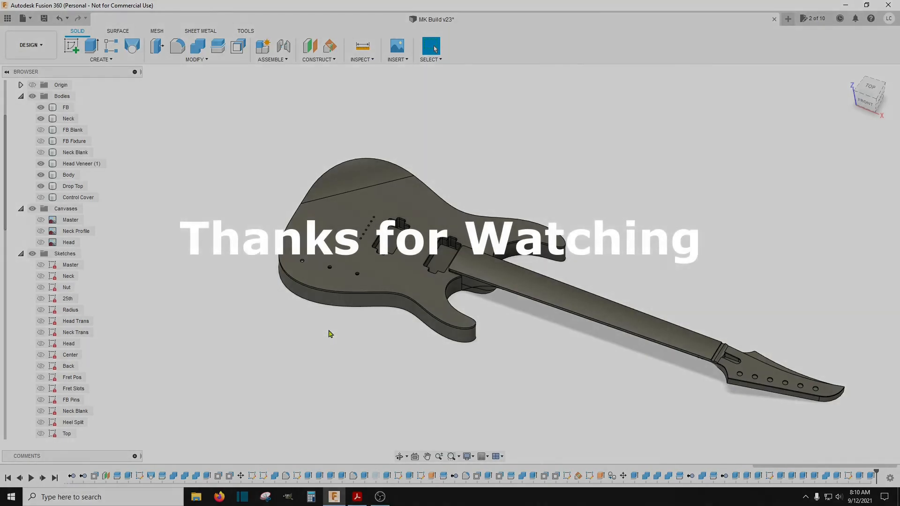
pyautogui.hotkey('ctrl', 's')
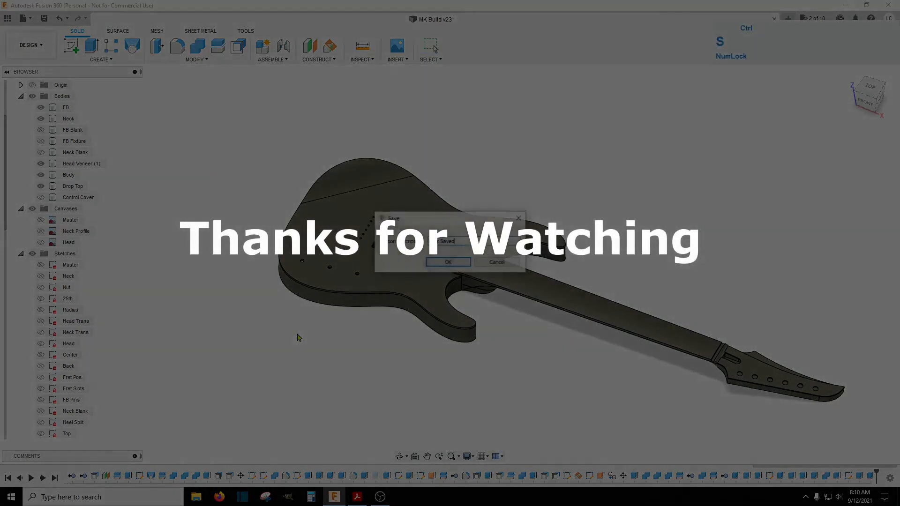